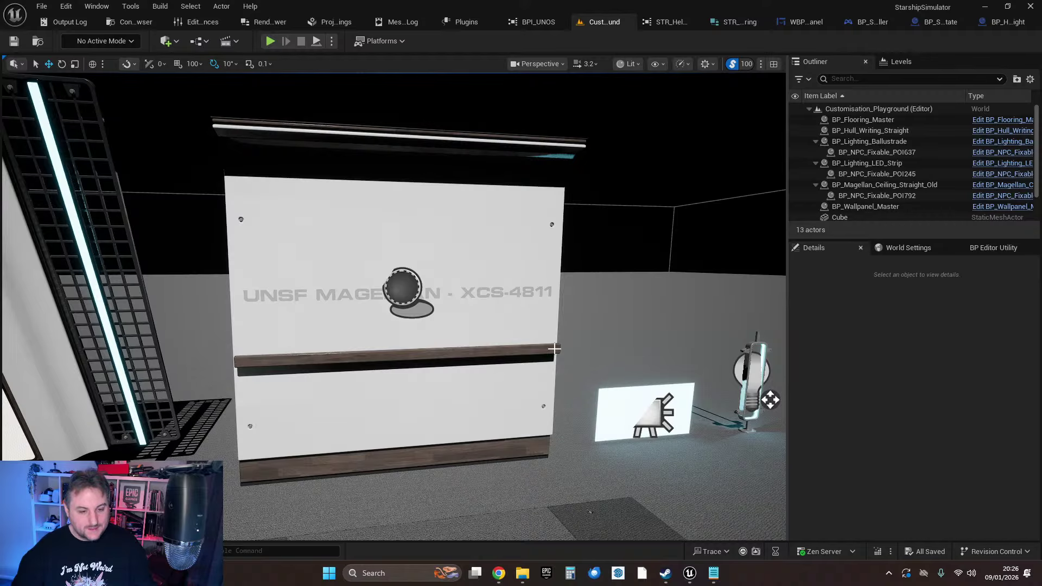
- Maximise the second client's preview window in the play session and move its character to face the customisable ship panels
{"action": "right_click_drag", "start_coordinate": [549, 330], "coordinate": [564, 347]}
{"action": "key", "text": "s"}
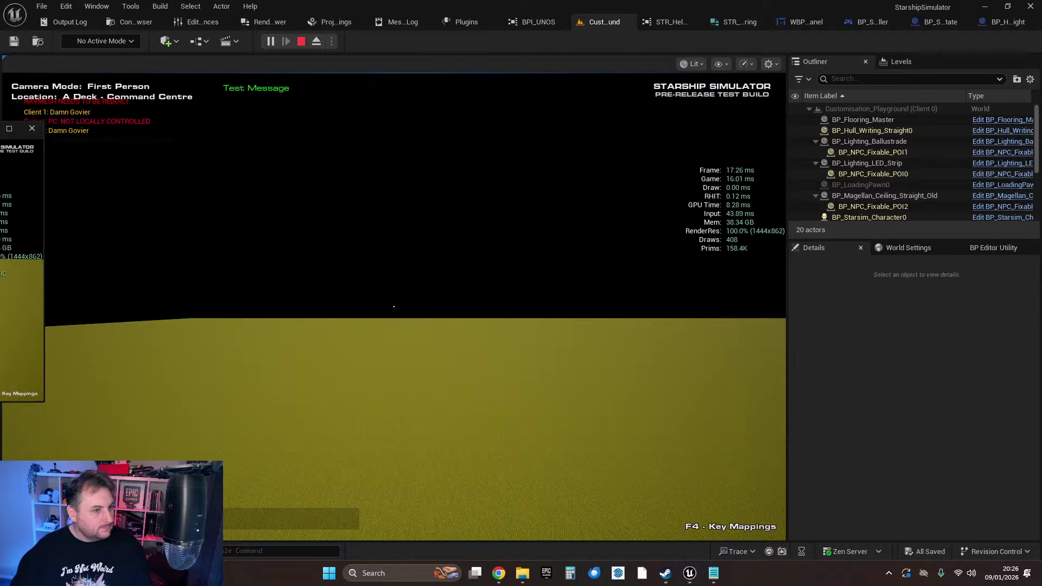
{"action": "left_click", "coordinate": [578, 144]}
{"action": "left_click", "coordinate": [578, 144]}
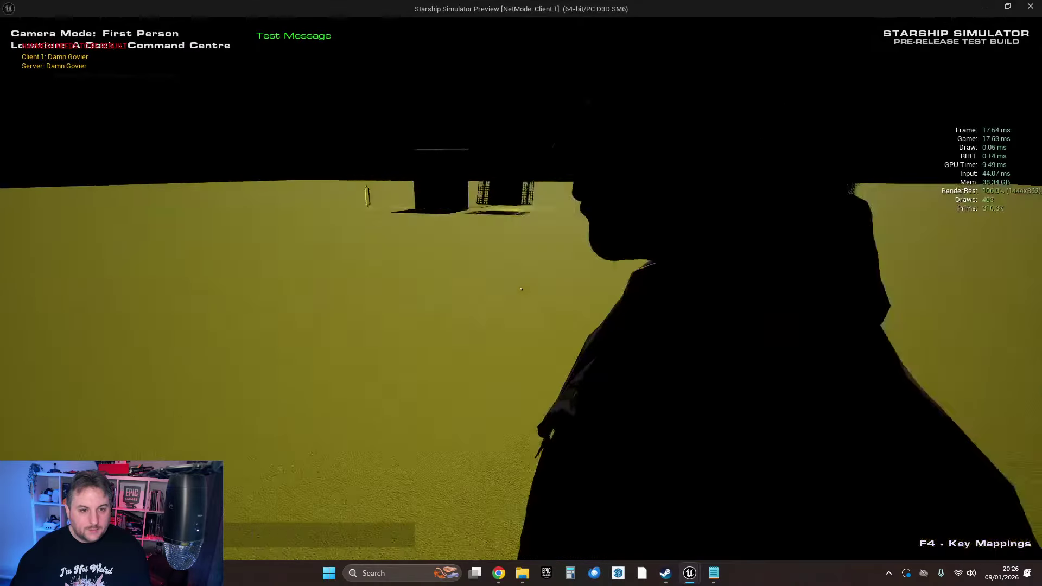
{"action": "key", "text": "w"}
{"action": "key", "text": "w"}
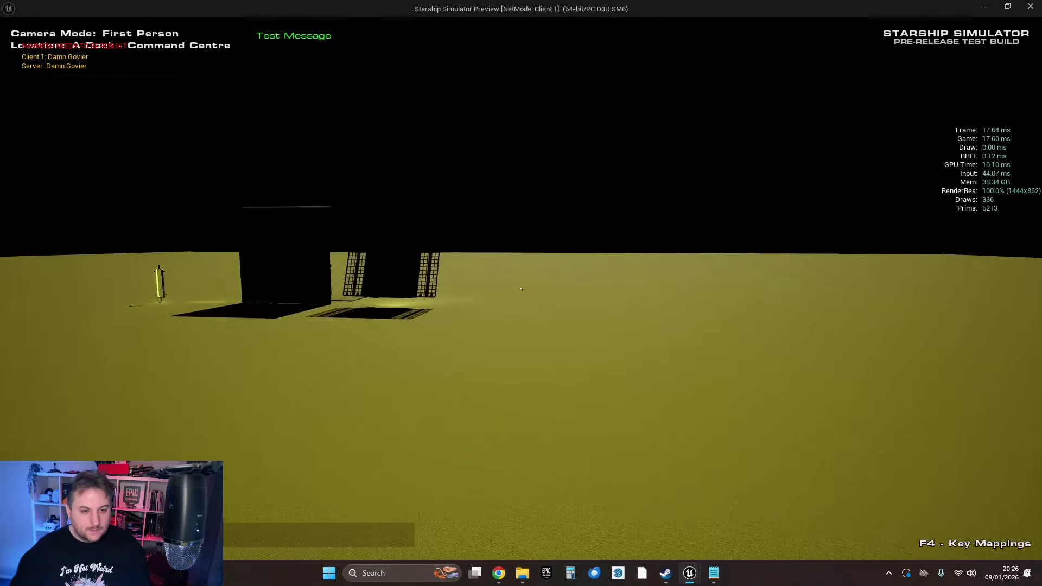
{"action": "key", "text": "w"}
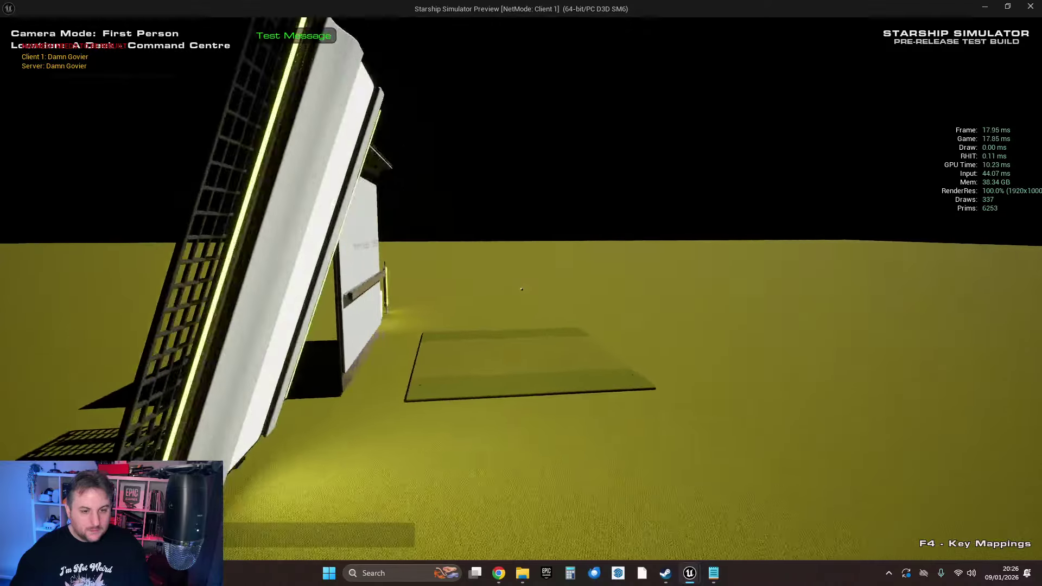
{"action": "key", "text": "d"}
{"action": "key", "text": "s"}
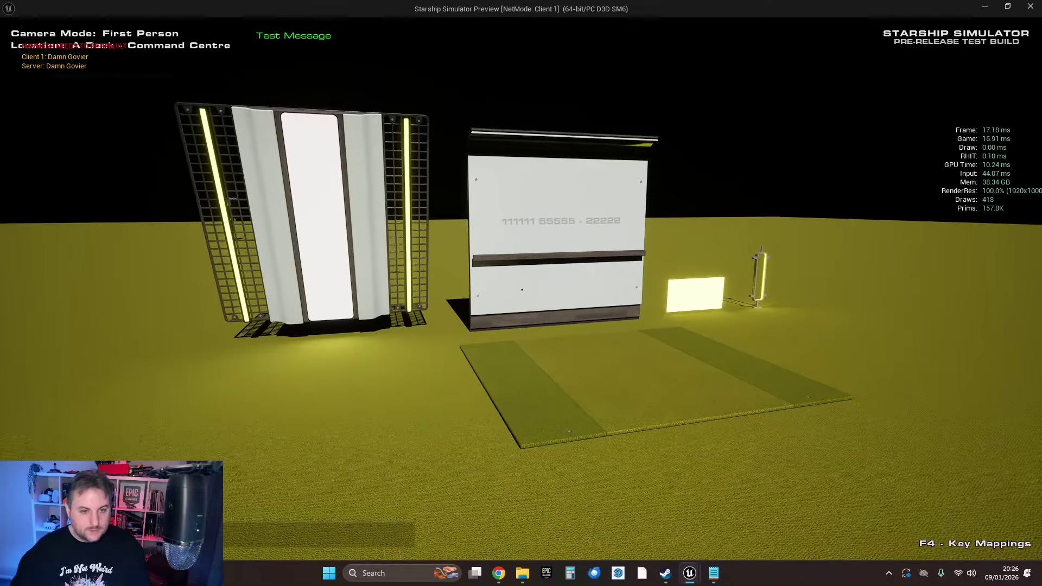
- Switch to the client in the editor viewport and move its character in front of the same ship panels
{"action": "key", "text": "alt+Tab"}
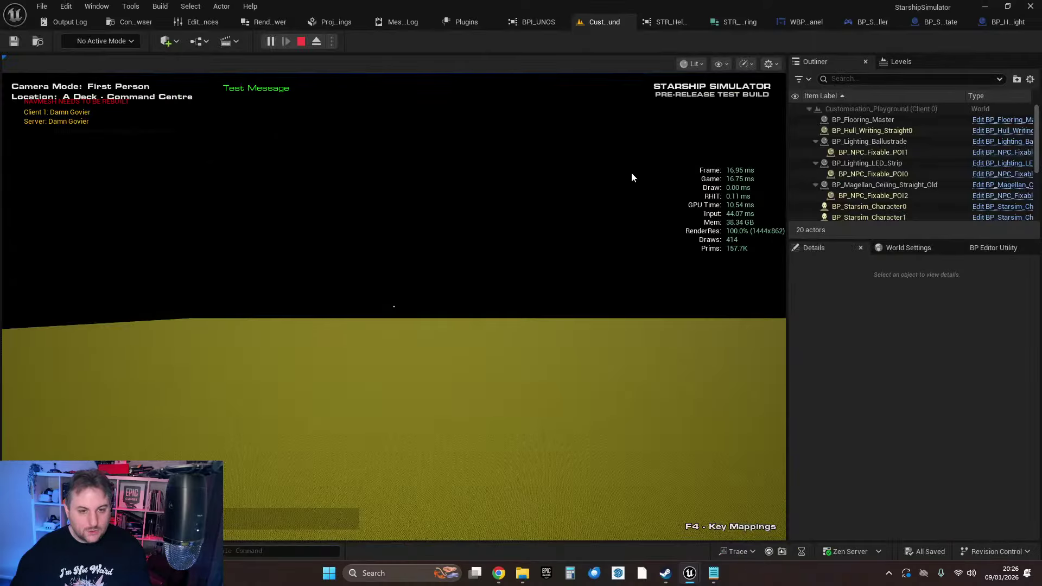
{"action": "left_click", "coordinate": [544, 91]}
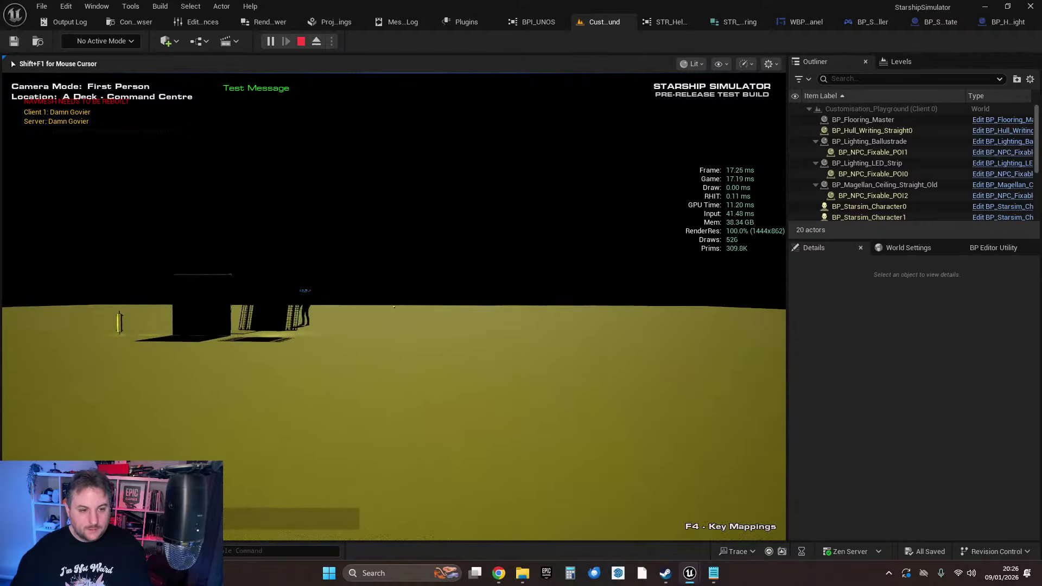
{"action": "key", "text": "w"}
{"action": "key", "text": "w"}
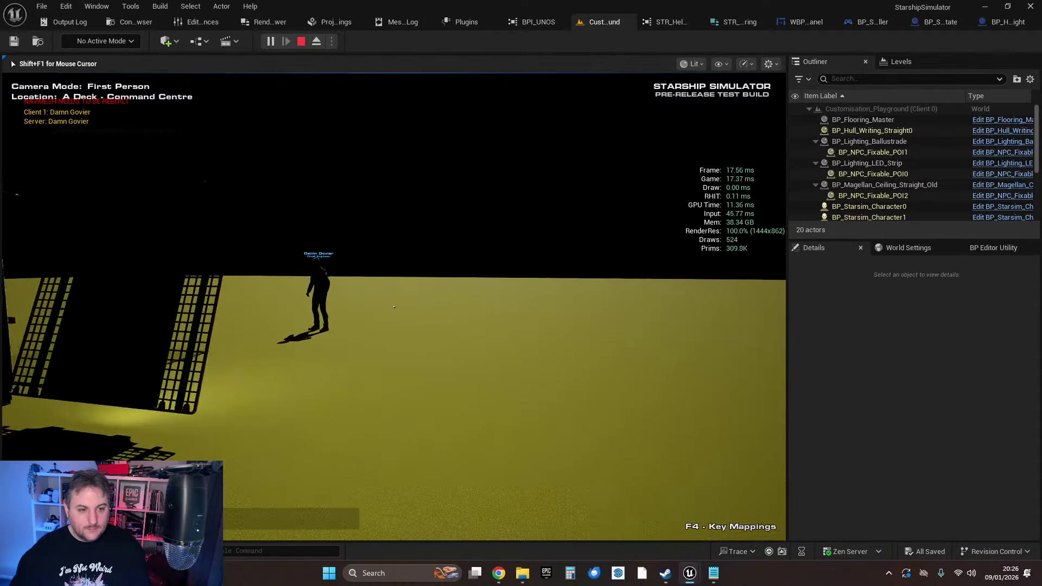
{"action": "key", "text": "s"}
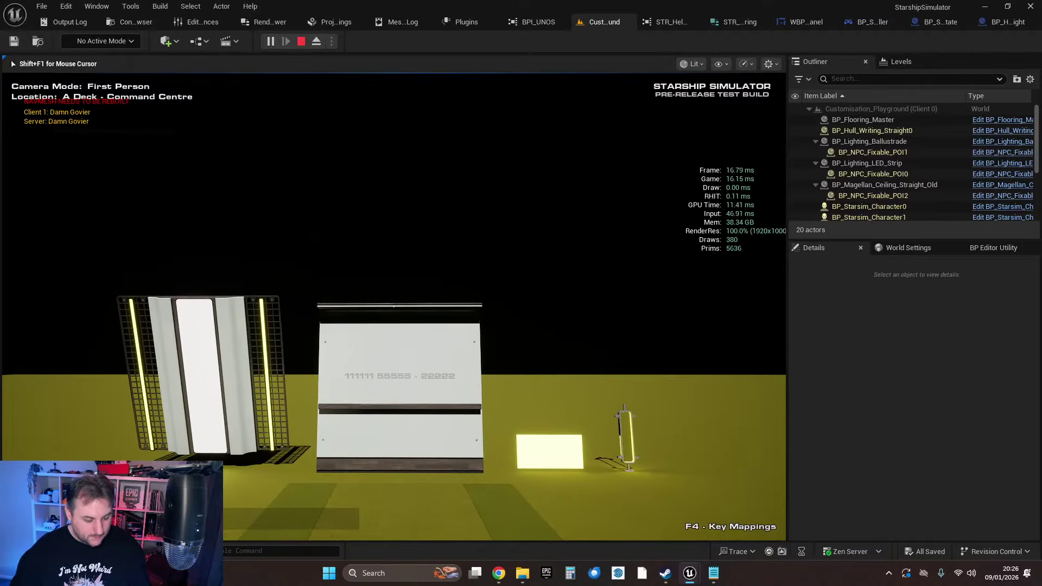
- In the ship customisation settings, set the organisation prefix to 34534534, ship name to dgfgdfgdg and registry number to zzzzzzzz
{"action": "key", "text": "c"}
{"action": "left_click", "coordinate": [311, 202]}
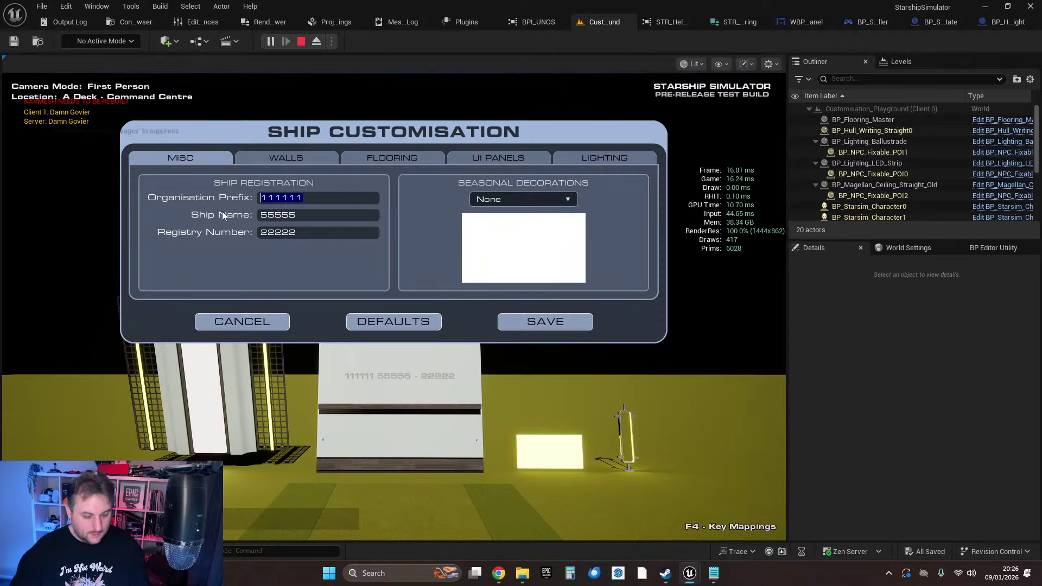
{"action": "type", "text": "34534534"}
{"action": "key", "text": "Tab"}
{"action": "type", "text": "dgfgdfgdg"}
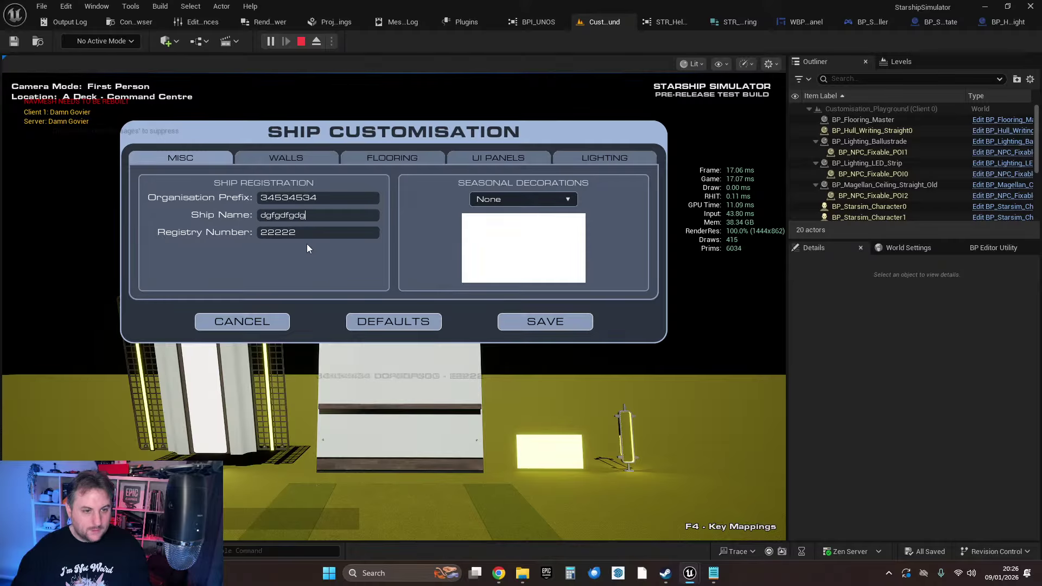
{"action": "left_click", "coordinate": [262, 232]}
{"action": "type", "text": "\\zzzz"}
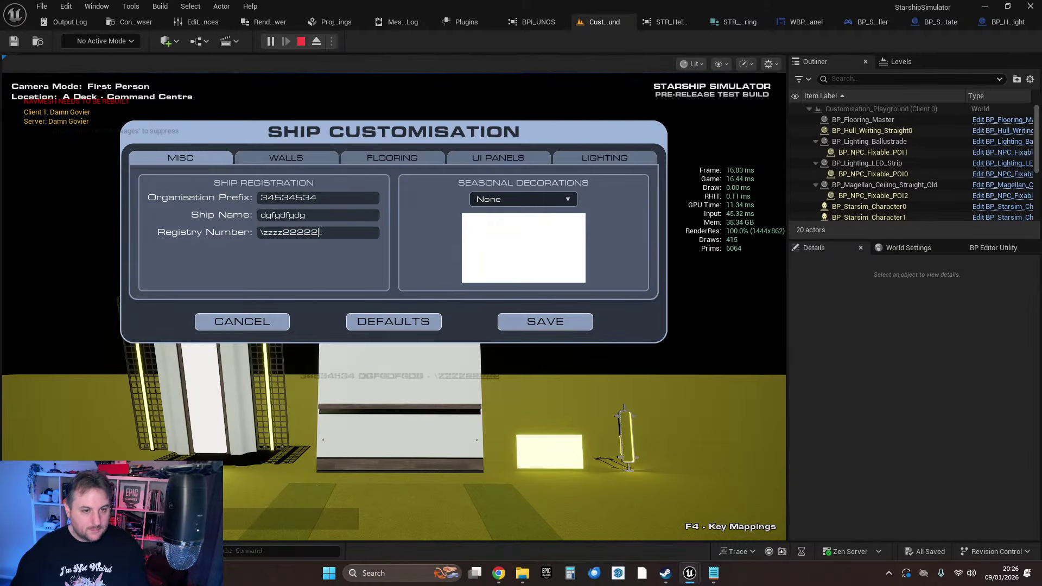
{"action": "left_click_drag", "start_coordinate": [320, 232], "coordinate": [258, 232]}
{"action": "type", "text": "zzzzzzzz"}
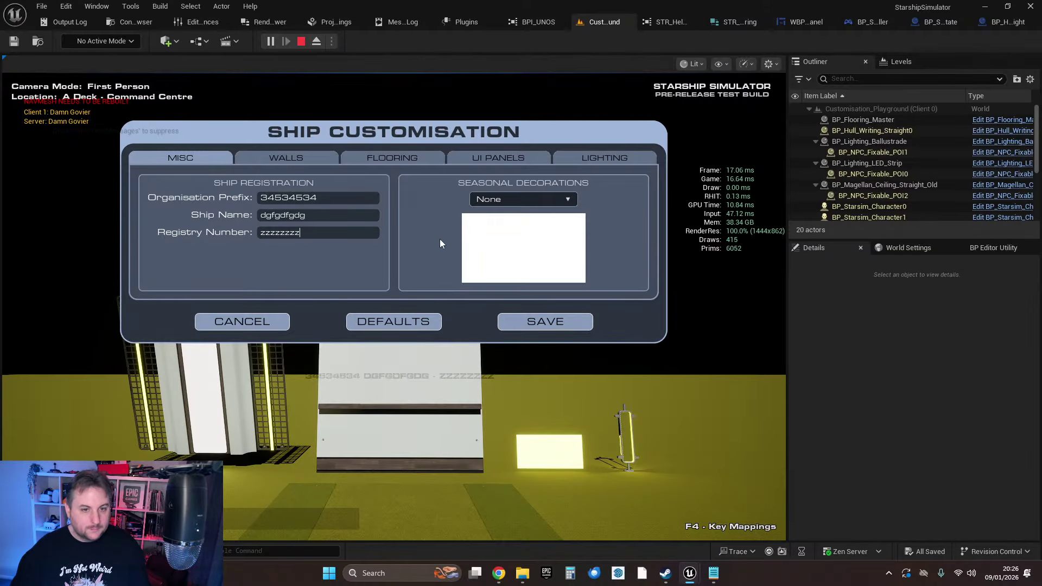
- Set the primary wall colour to red, the primary floor colour to blue and the secondary floor colour to green
{"action": "left_click", "coordinate": [269, 161]}
{"action": "left_click", "coordinate": [352, 162]}
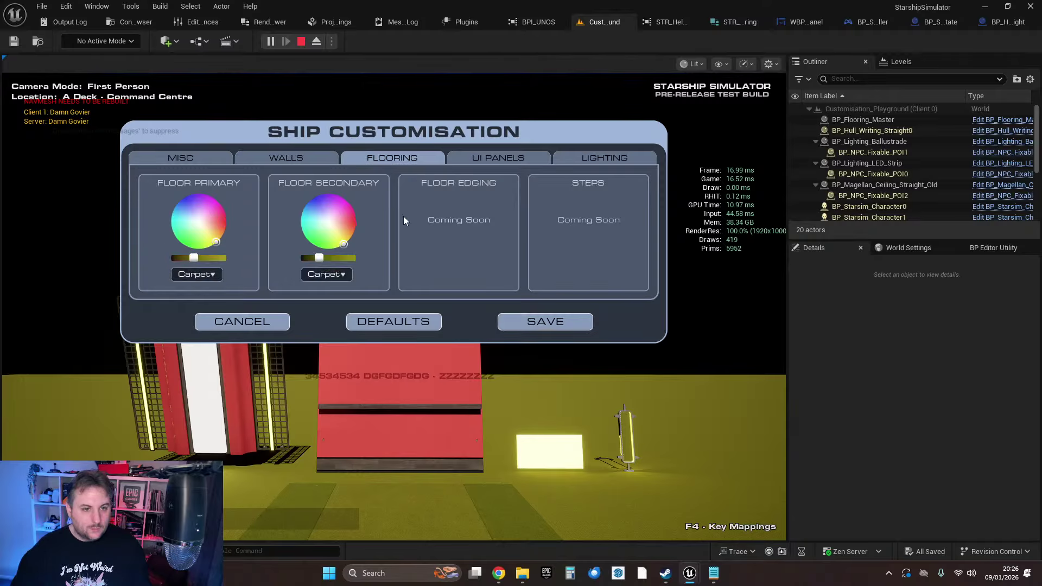
{"action": "left_click_drag", "start_coordinate": [204, 242], "coordinate": [174, 202]}
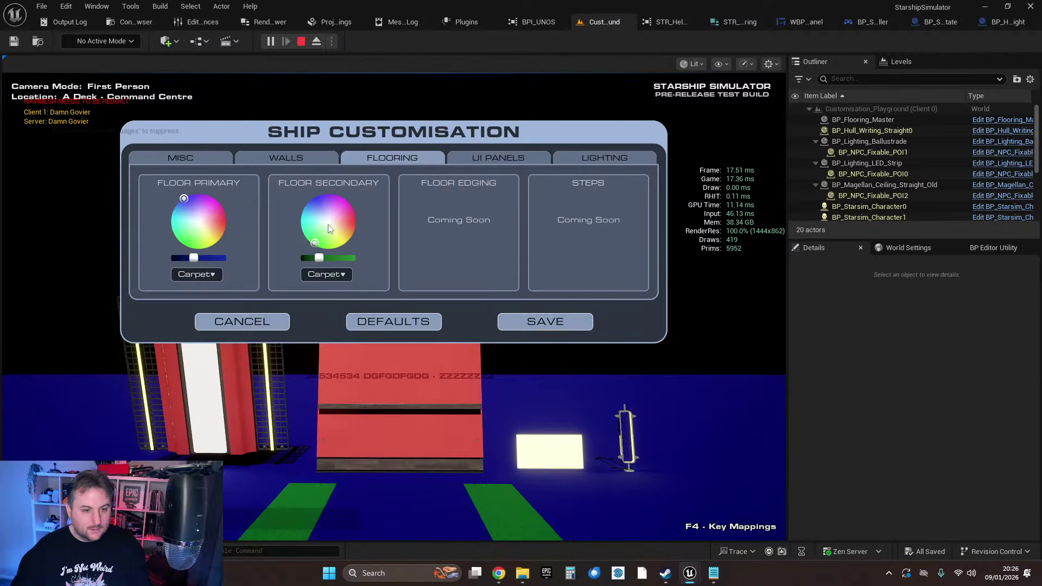
- Set the normal-condition lighting colour to light green and save the ship customisation
{"action": "left_click", "coordinate": [487, 159]}
{"action": "left_click", "coordinate": [580, 159]}
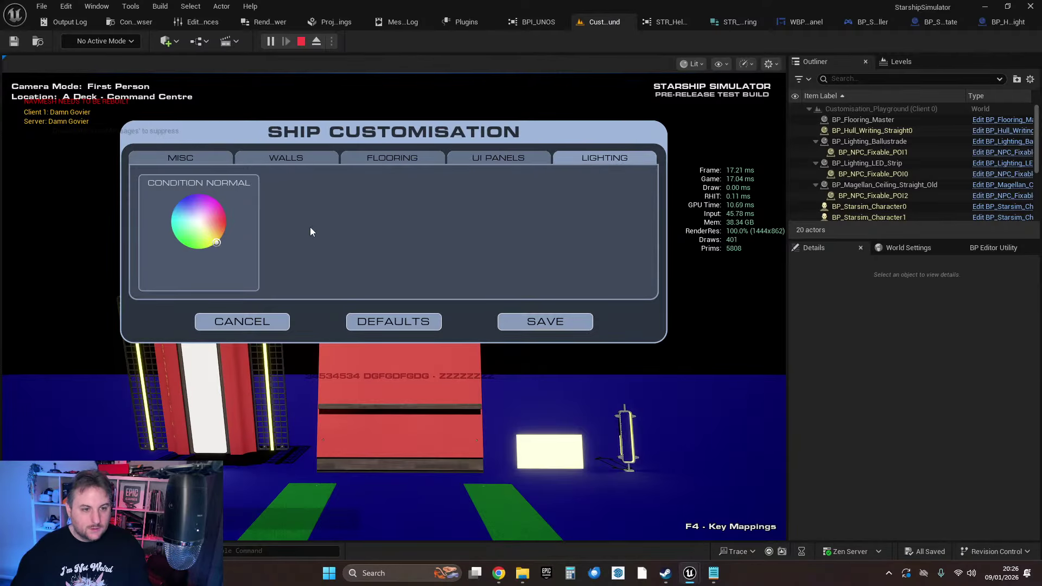
{"action": "left_click_drag", "start_coordinate": [215, 230], "coordinate": [197, 220]}
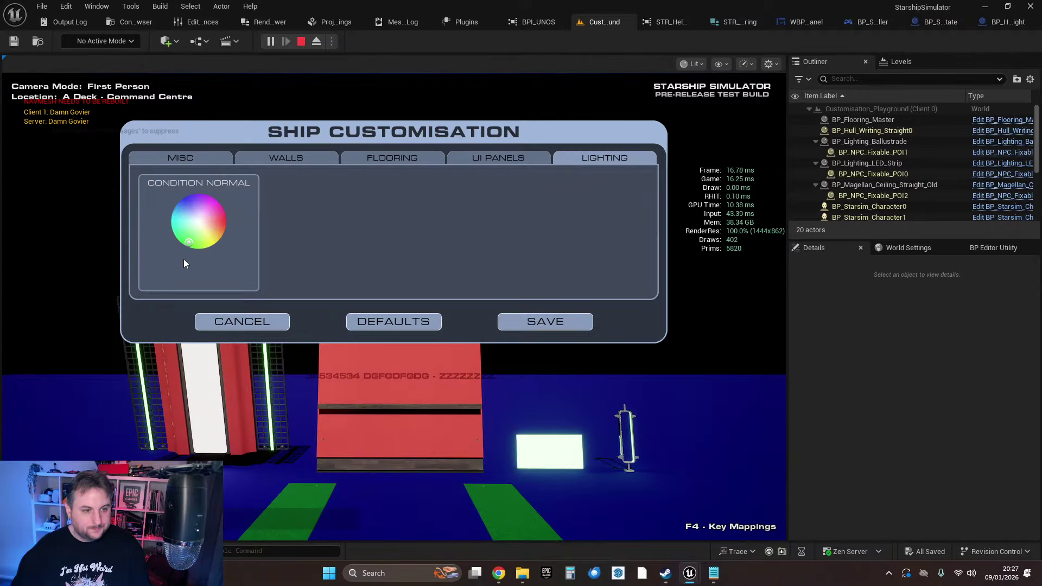
{"action": "left_click_drag", "start_coordinate": [190, 244], "coordinate": [184, 251]}
{"action": "left_click", "coordinate": [513, 320]}
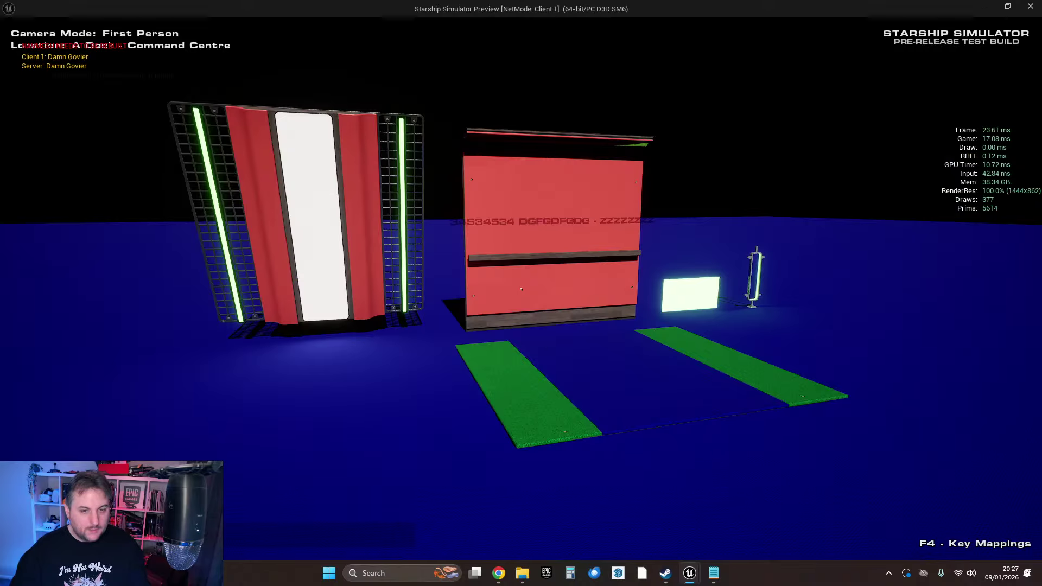
- Inspect the saved customisation in the second client's window and return to the client in the editor viewport
{"action": "left_click", "coordinate": [546, 337]}
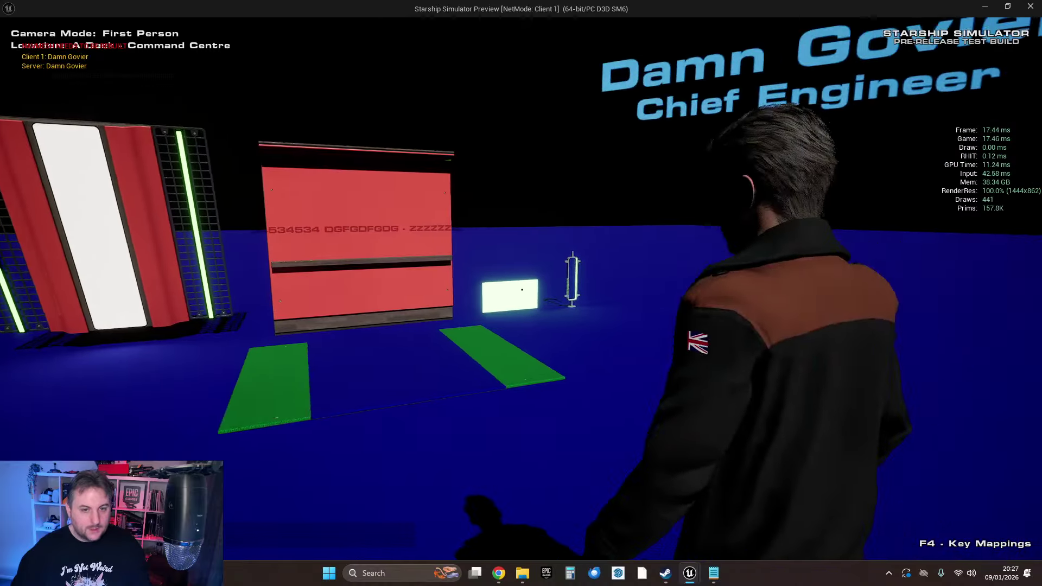
{"action": "key", "text": "alt+Tab"}
{"action": "left_click", "coordinate": [599, 315]}
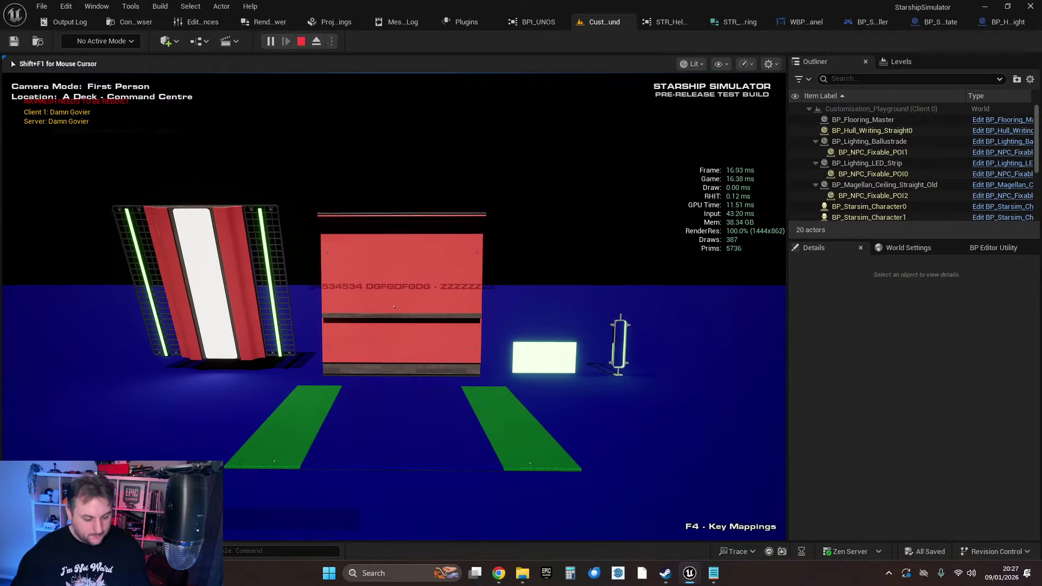
- Reopen the ship customisation and review the saved flooring, lighting, UI panel and wall settings, closing it without saving
{"action": "key", "text": "c"}
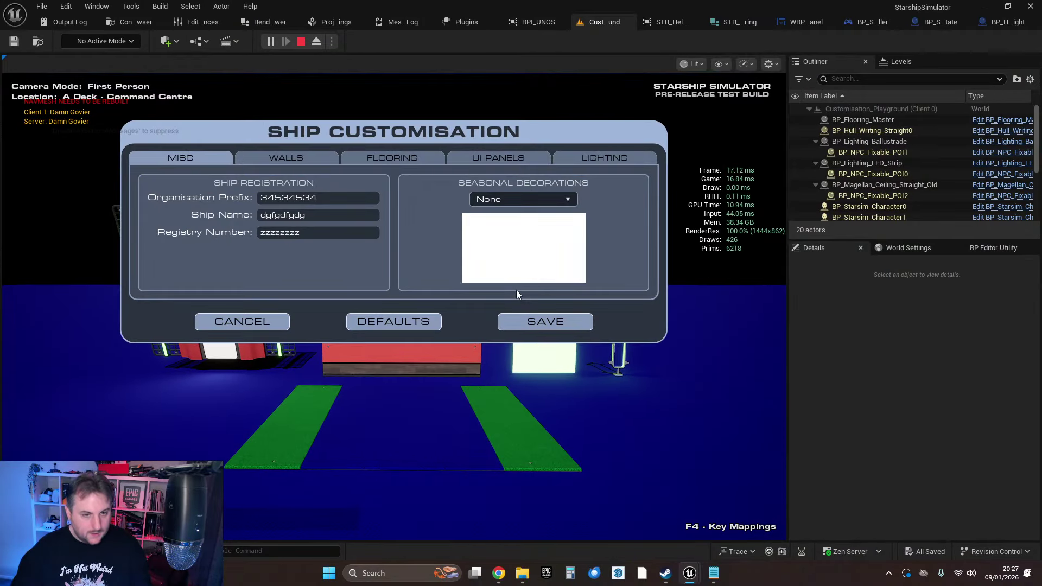
{"action": "left_click", "coordinate": [425, 159]}
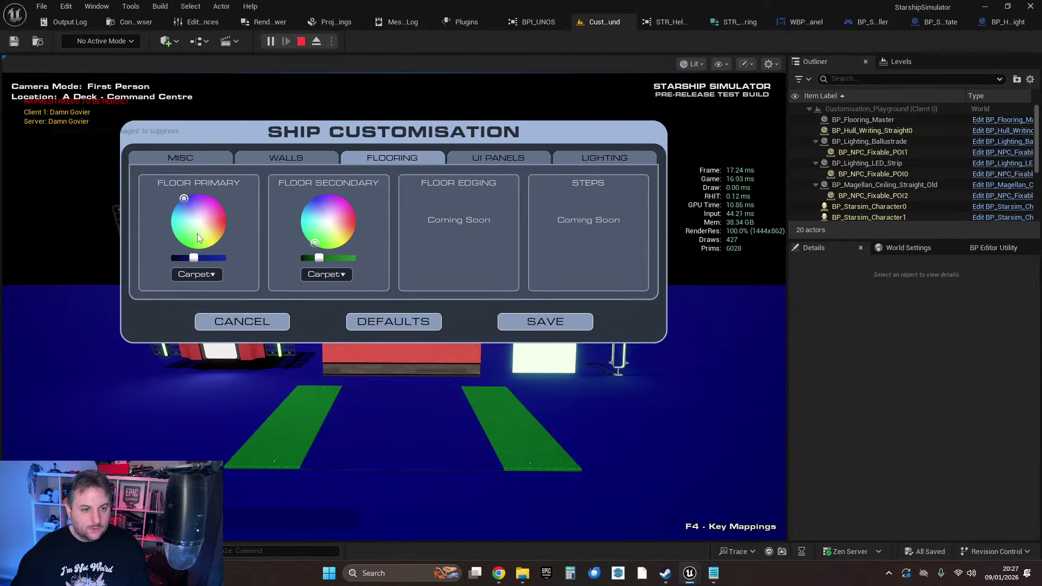
{"action": "left_click", "coordinate": [570, 160]}
{"action": "left_click", "coordinate": [498, 158]}
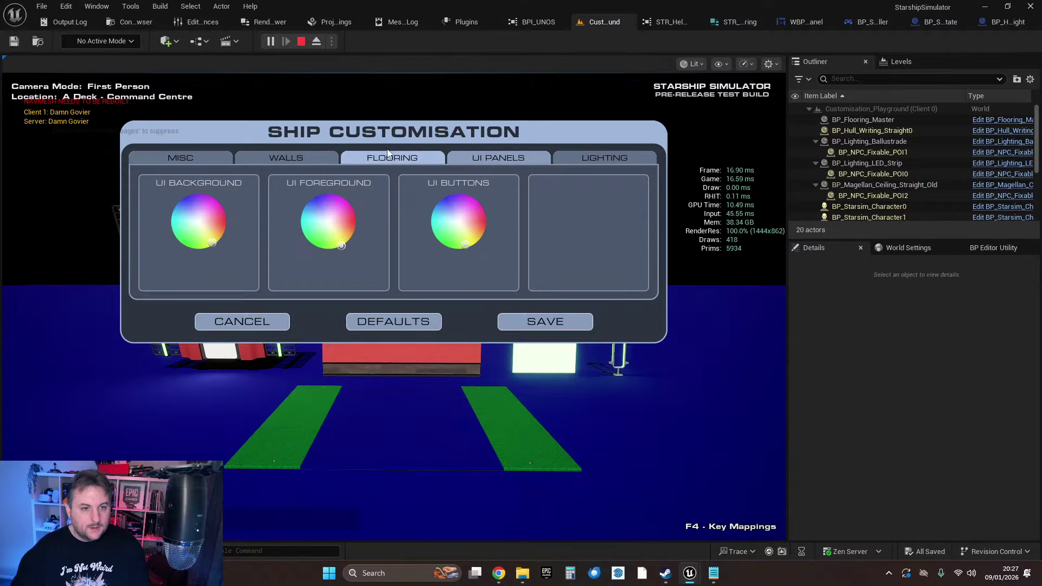
{"action": "left_click", "coordinate": [595, 158]}
{"action": "left_click", "coordinate": [519, 159]}
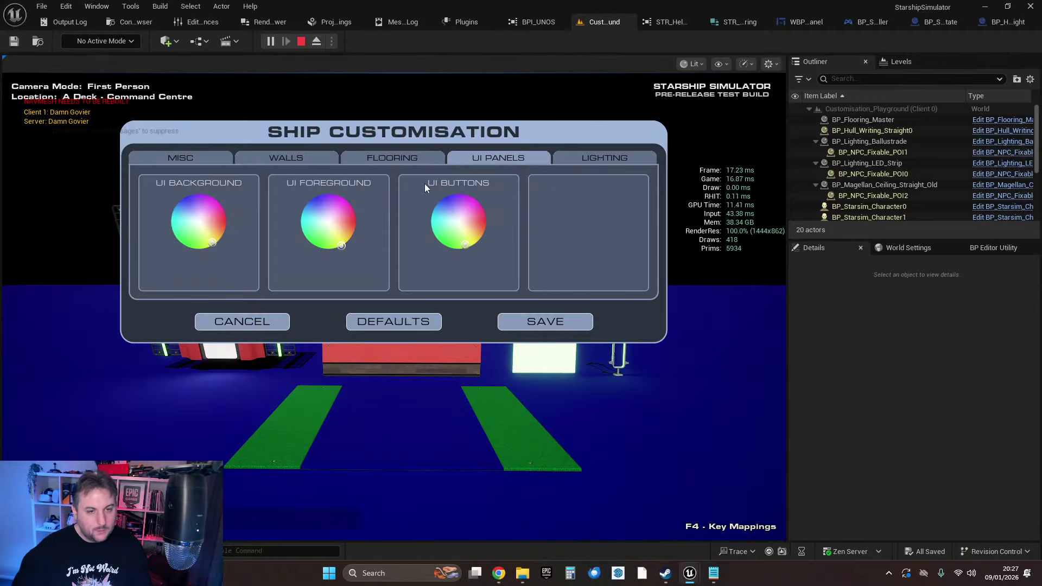
{"action": "left_click", "coordinate": [399, 160]}
{"action": "left_click", "coordinate": [285, 161]}
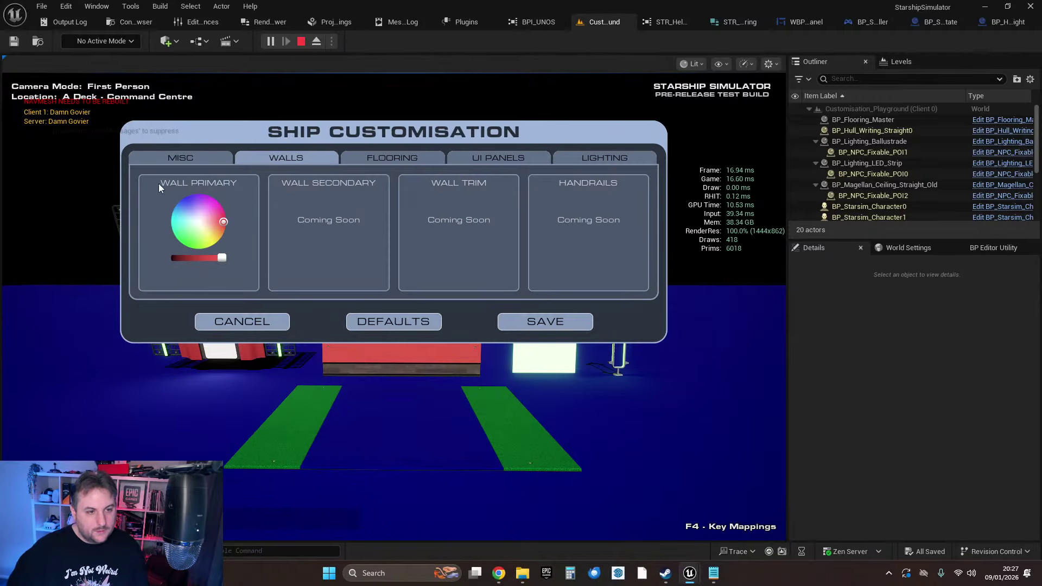
{"action": "left_click", "coordinate": [284, 318]}
- Reopen the ship customisation and compare the colour wheel markers of the wall, flooring and UI panel settings on repeated visits
{"action": "key", "text": "c"}
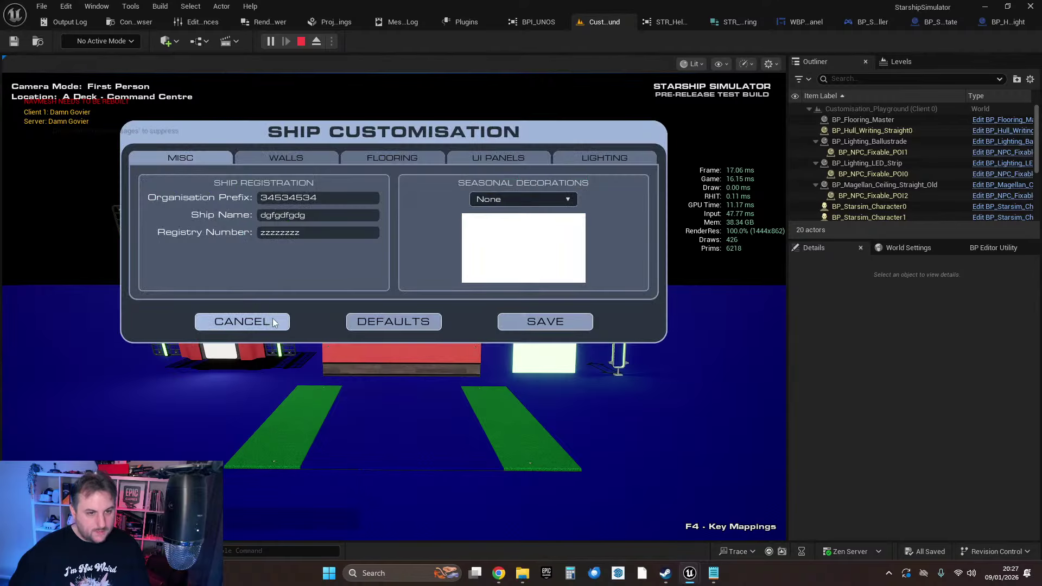
{"action": "left_click", "coordinate": [300, 156]}
{"action": "left_click", "coordinate": [402, 157]}
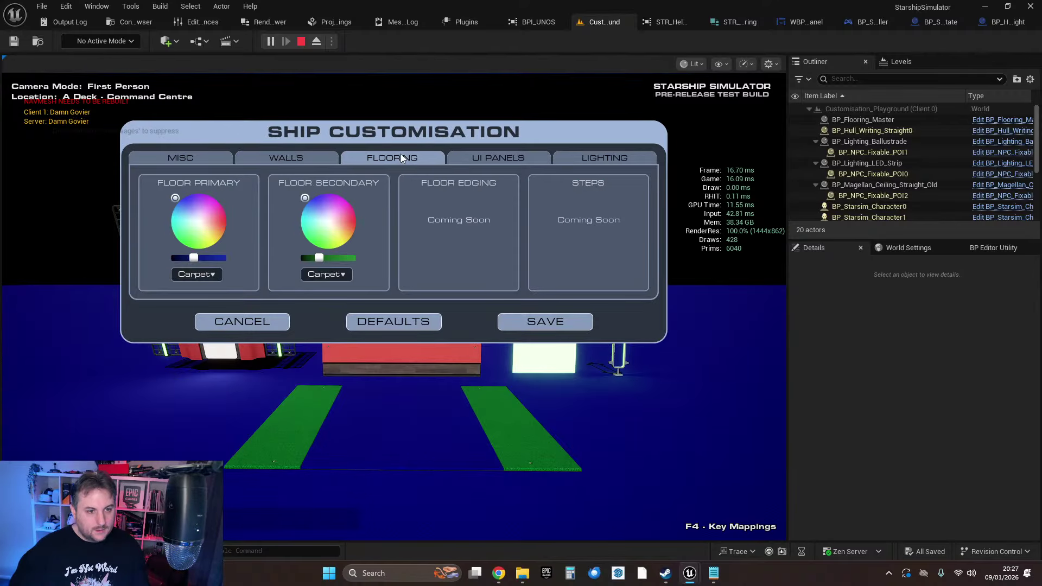
{"action": "left_click", "coordinate": [473, 157]}
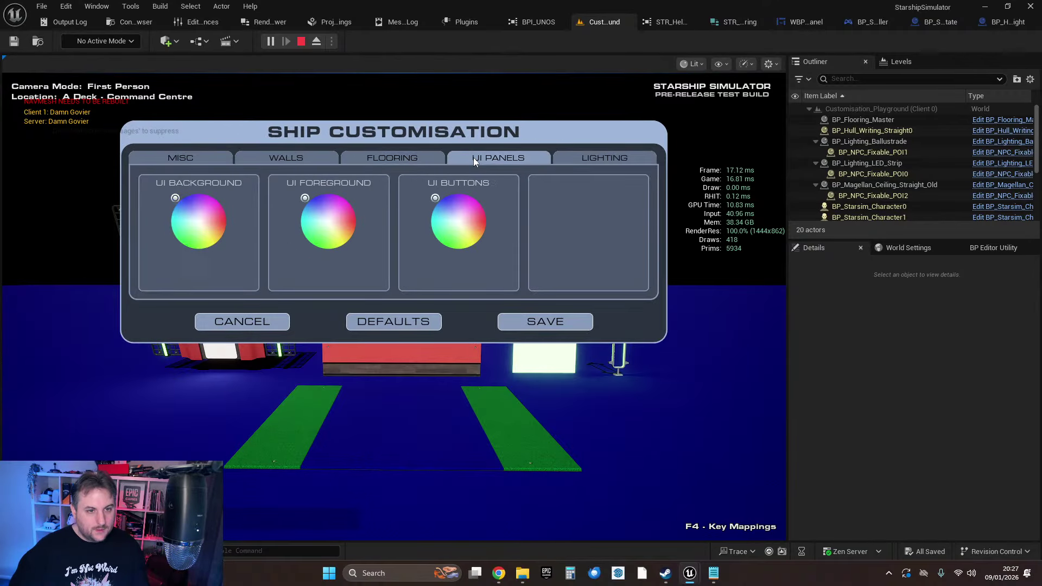
{"action": "left_click", "coordinate": [411, 158]}
{"action": "left_click", "coordinate": [293, 158]}
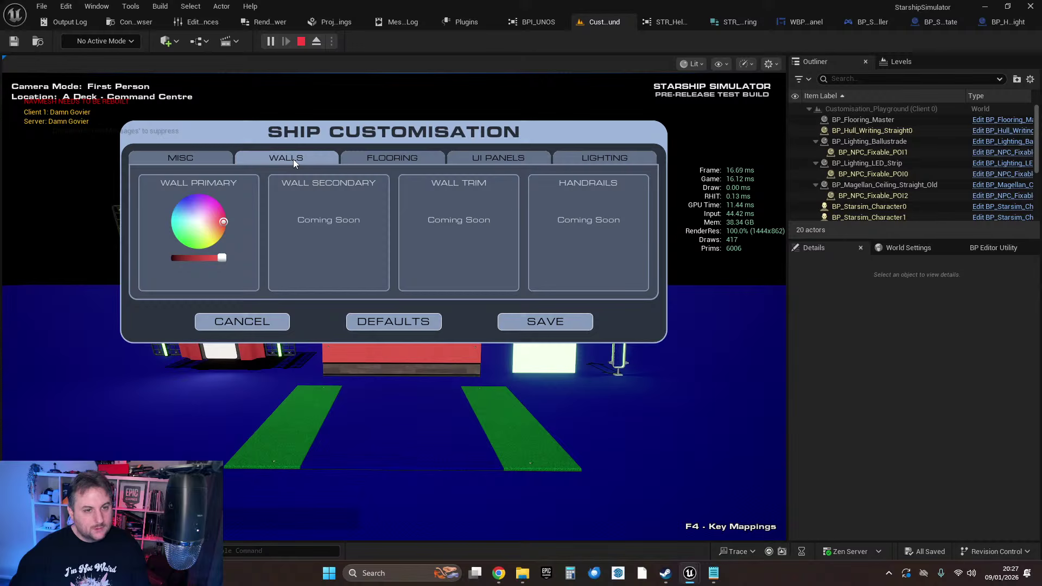
{"action": "left_click", "coordinate": [388, 160]}
{"action": "left_click", "coordinate": [475, 157]}
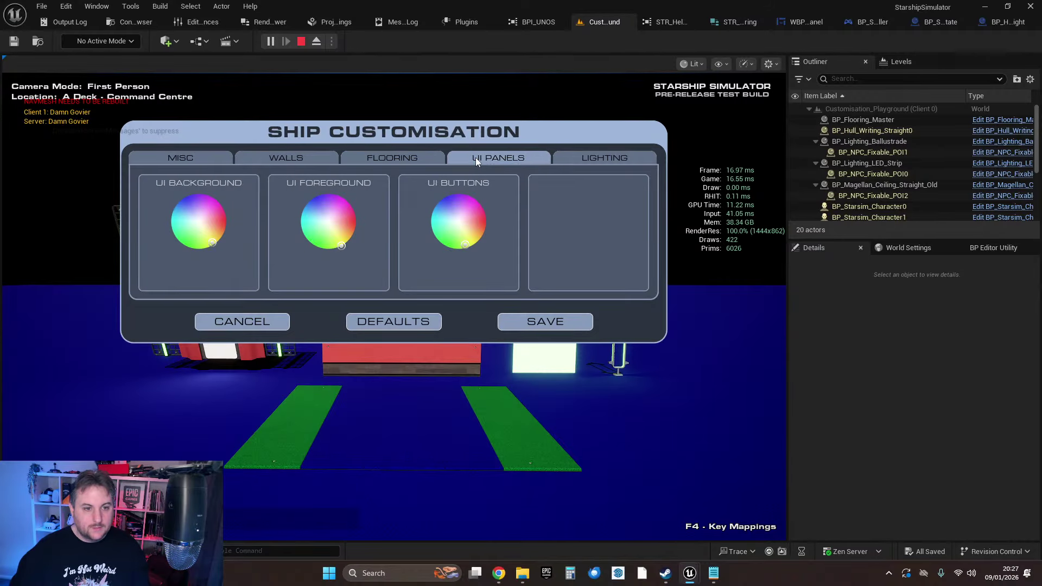
{"action": "left_click", "coordinate": [357, 158]}
{"action": "left_click", "coordinate": [309, 157]}
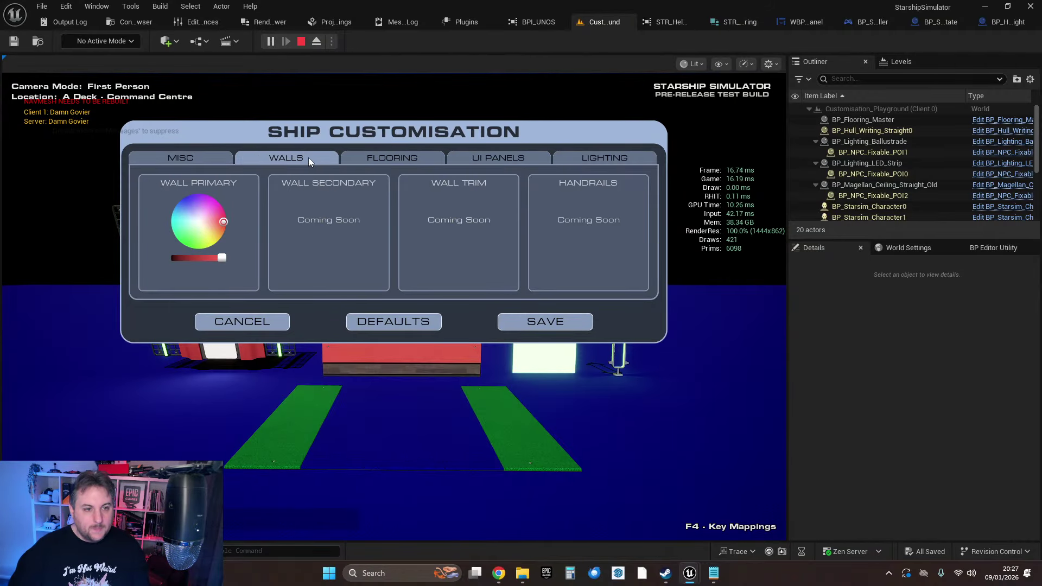
- Change the secondary floor colour to reddish brown and the primary wall colour to turquoise
{"action": "left_click", "coordinate": [377, 161]}
{"action": "mouse_move", "coordinate": [327, 234]}
{"action": "left_mouse_down"}
{"action": "mouse_move", "coordinate": [335, 218]}
{"action": "mouse_move", "coordinate": [350, 224]}
{"action": "left_mouse_up"}
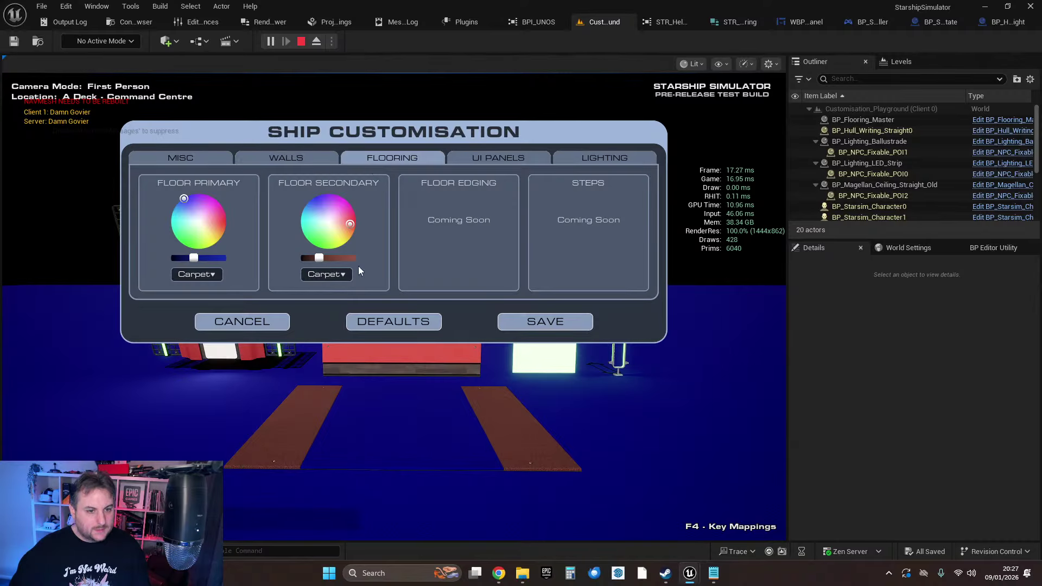
{"action": "left_click", "coordinate": [288, 159]}
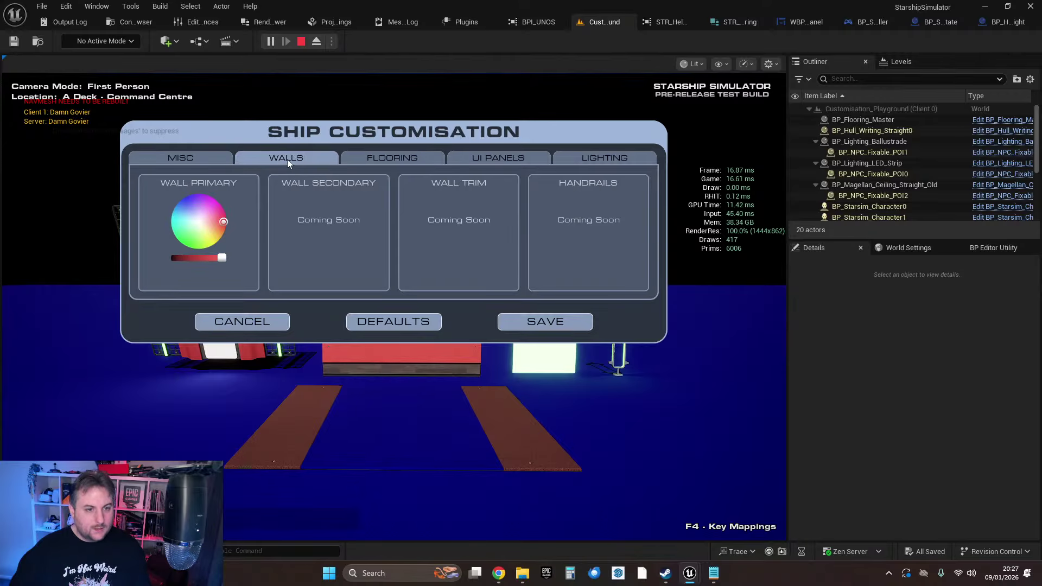
{"action": "left_click_drag", "start_coordinate": [206, 224], "coordinate": [181, 229]}
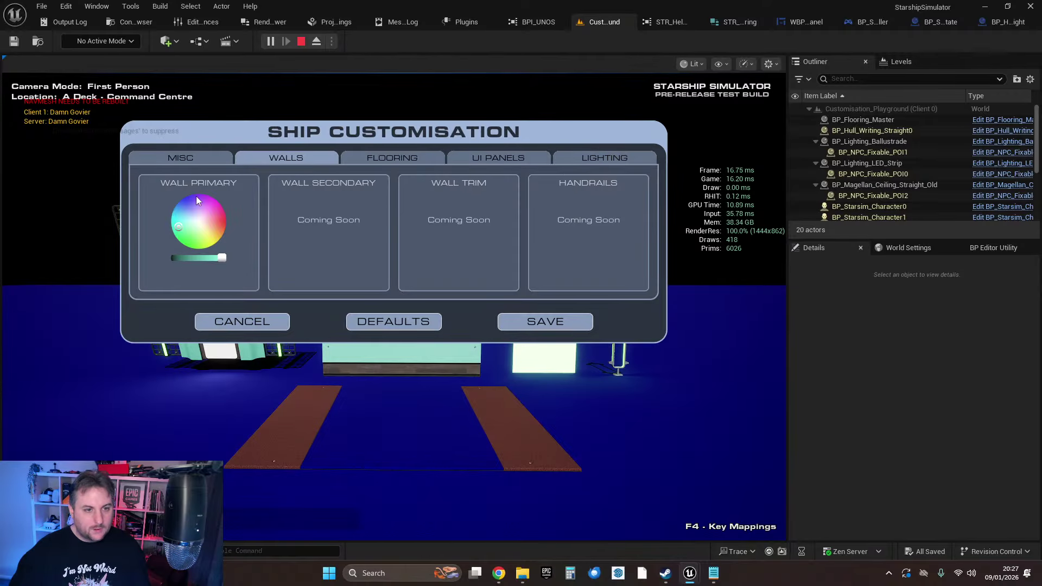
- Recheck the colour wheel markers in the flooring, UI panel and wall settings after the colour changes
{"action": "left_click", "coordinate": [405, 159]}
{"action": "left_click", "coordinate": [484, 159]}
{"action": "left_click", "coordinate": [297, 158]}
{"action": "left_click", "coordinate": [397, 159]}
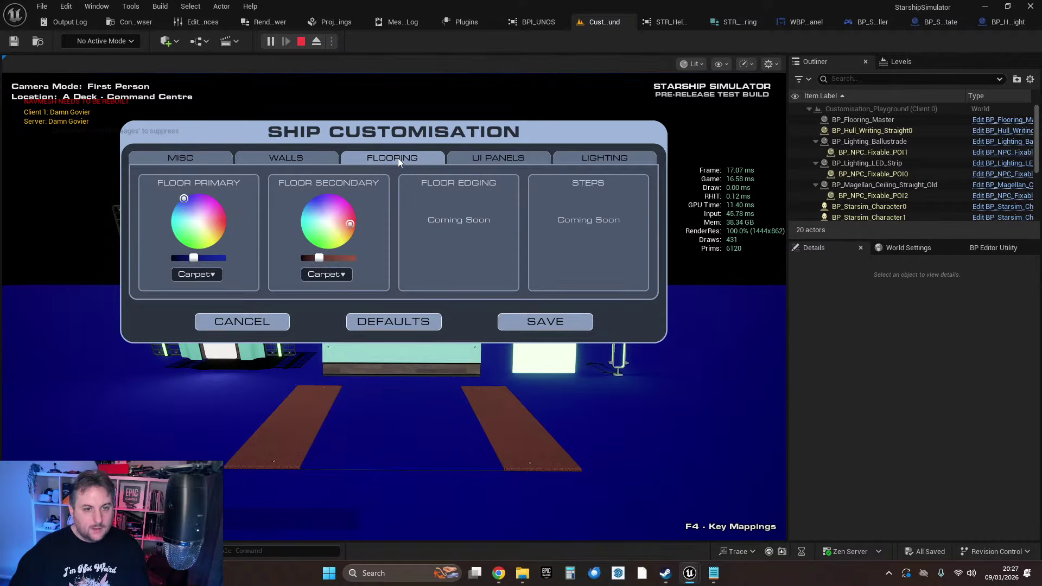
- Change the secondary and primary floor colours to purple in the flooring settings
{"action": "left_click", "coordinate": [341, 203]}
{"action": "left_click", "coordinate": [207, 205]}
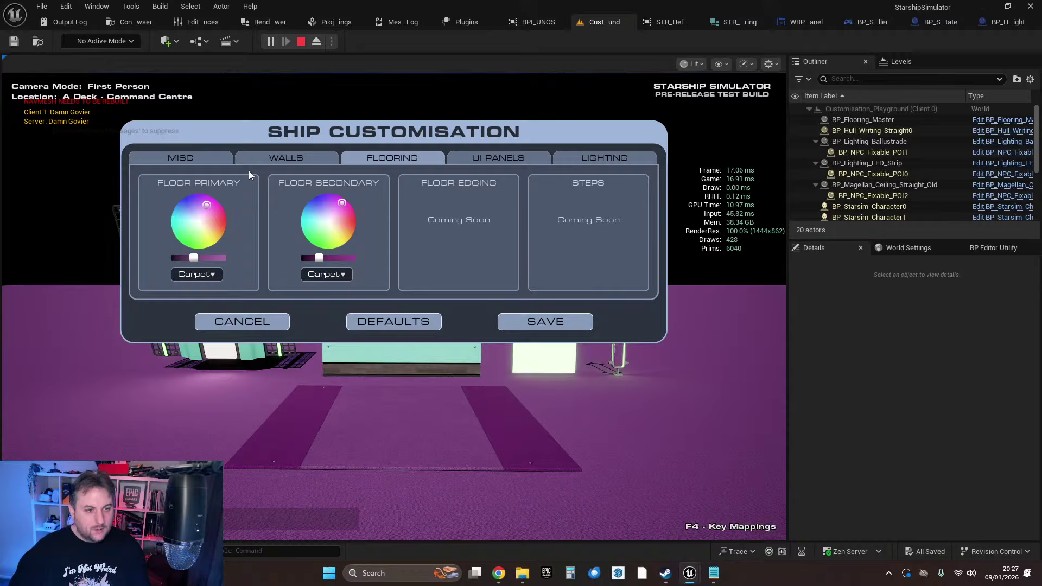
- Recheck the colour wheel markers in the wall, flooring, UI panel and lighting settings, and save the ship customisation
{"action": "left_click", "coordinate": [293, 158]}
{"action": "left_click", "coordinate": [381, 156]}
{"action": "left_click", "coordinate": [498, 158]}
{"action": "left_click", "coordinate": [594, 157]}
{"action": "left_click", "coordinate": [394, 158]}
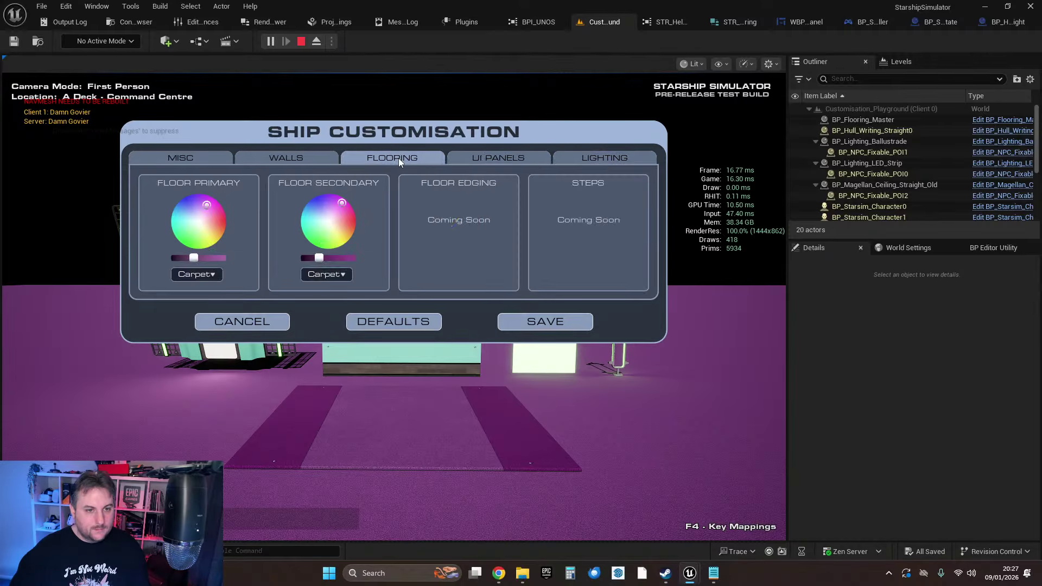
{"action": "left_click", "coordinate": [519, 326]}
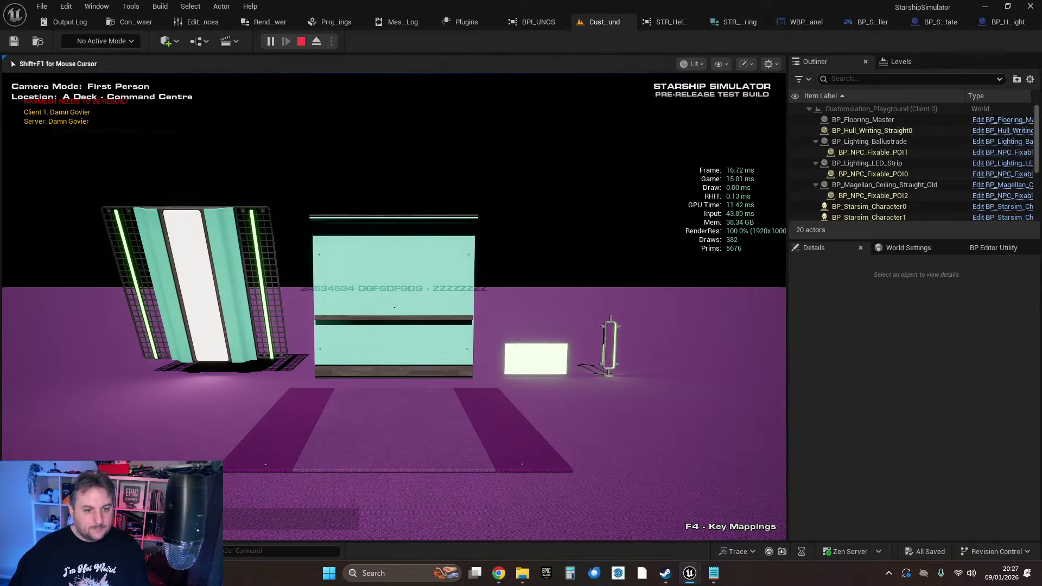
- Exit the running game and return to the Customisation_Playground level in the editor
{"action": "key", "text": "Escape"}
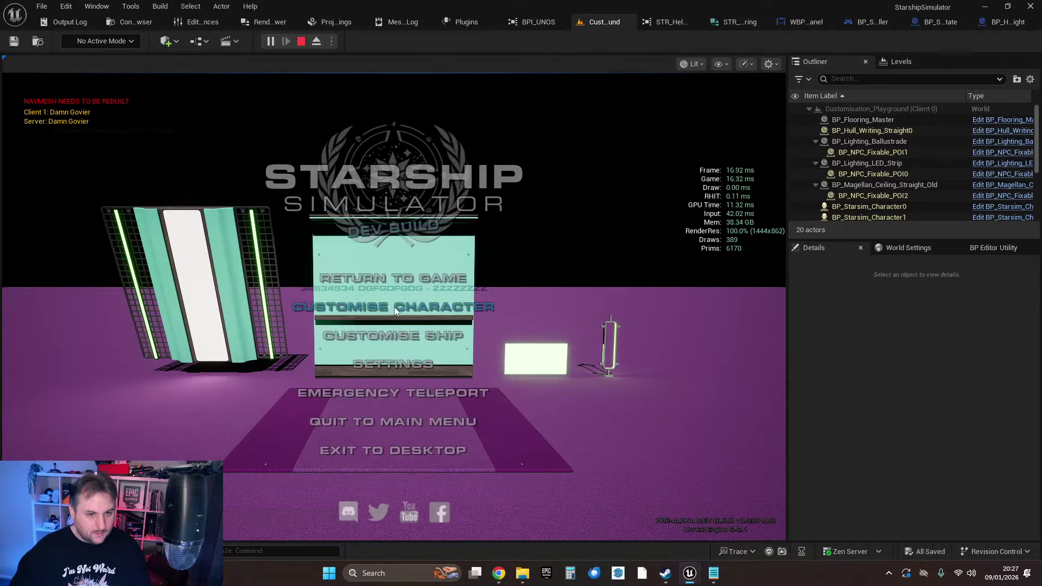
{"action": "left_click", "coordinate": [397, 449]}
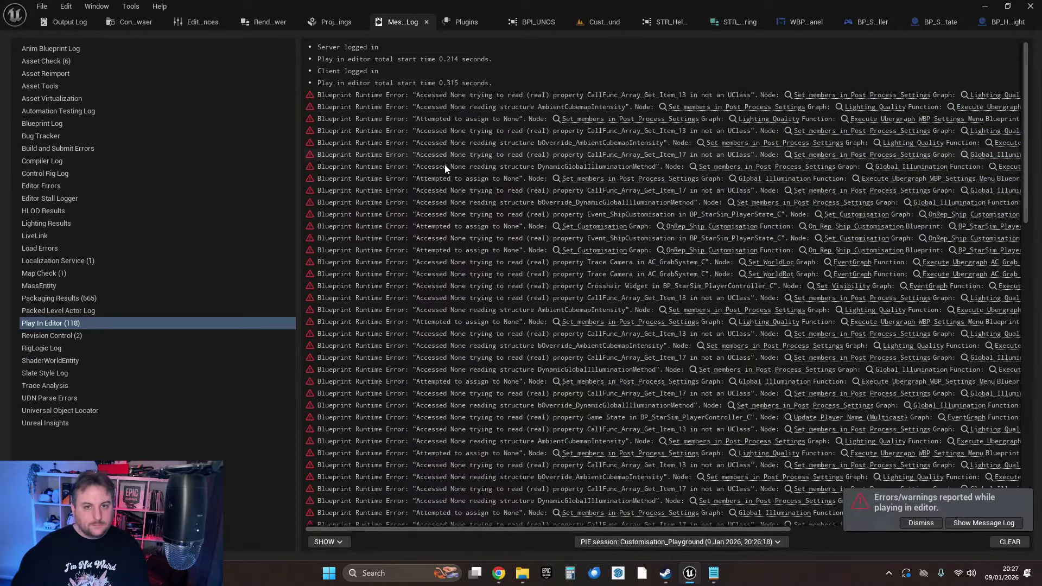
{"action": "left_click", "coordinate": [595, 25]}
{"action": "right_click_drag", "start_coordinate": [590, 274], "coordinate": [590, 265]}
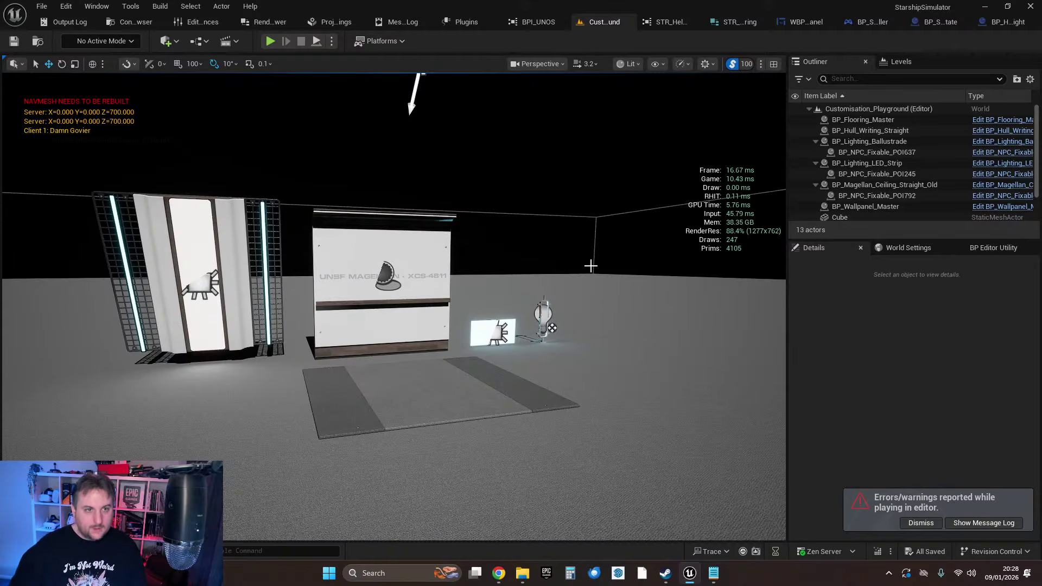
{"action": "right_click_drag", "start_coordinate": [644, 330], "coordinate": [608, 310]}
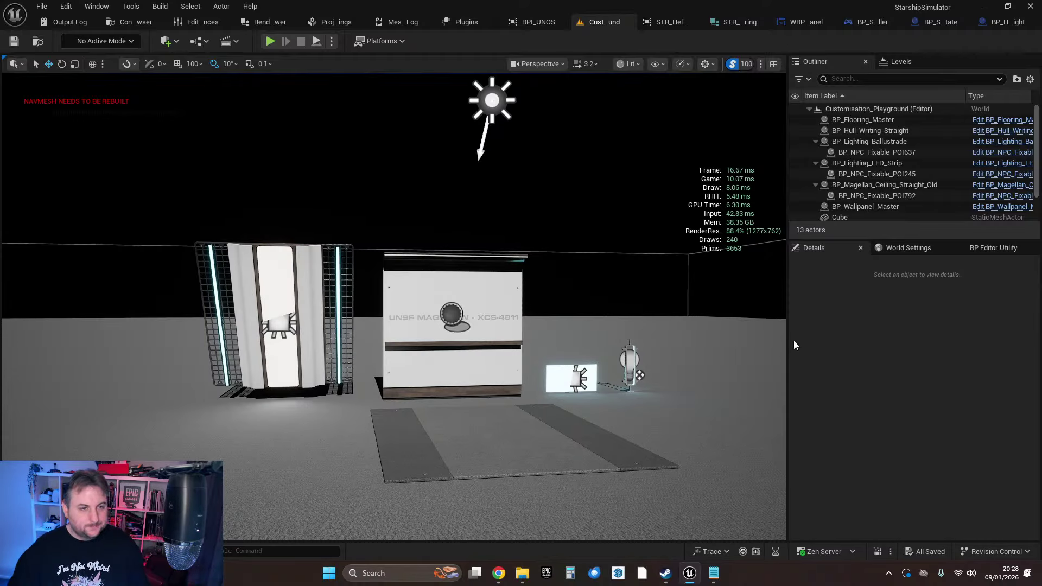
- Open the Cabling_Playground level from the recently used levels
{"action": "left_click", "coordinate": [47, 7]}
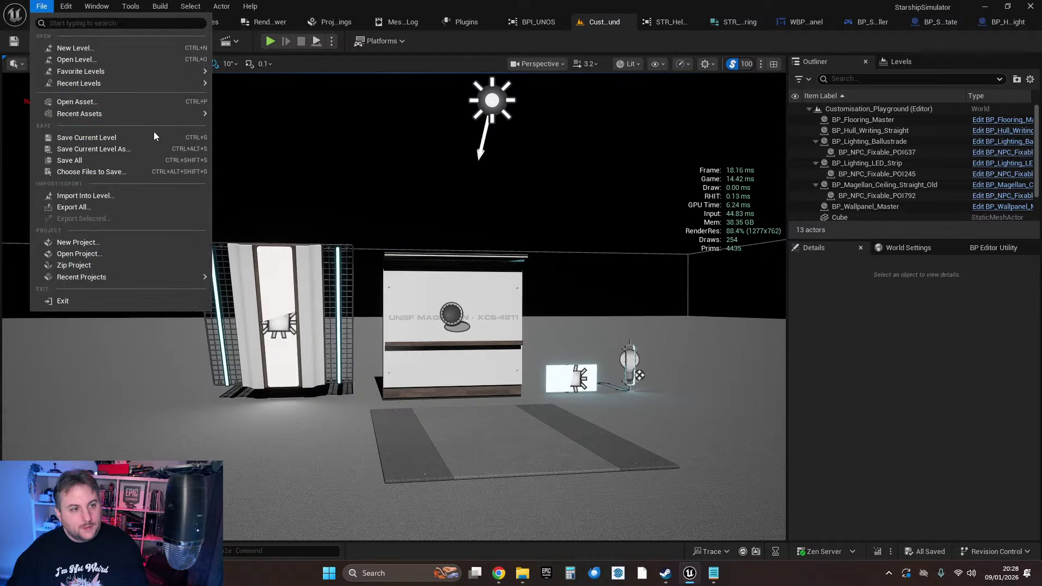
{"action": "mouse_move", "coordinate": [144, 115]}
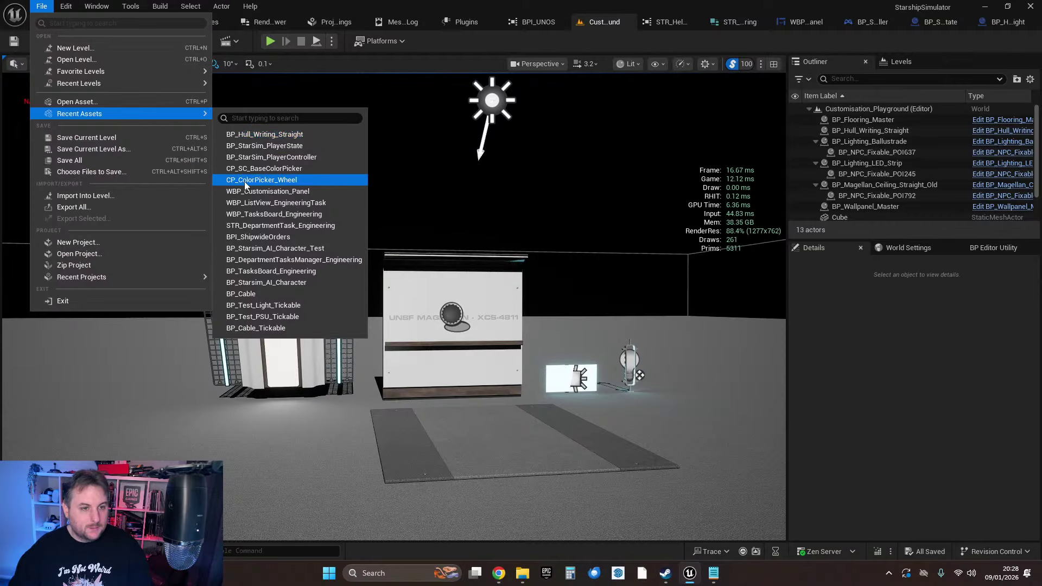
{"action": "mouse_move", "coordinate": [100, 83]}
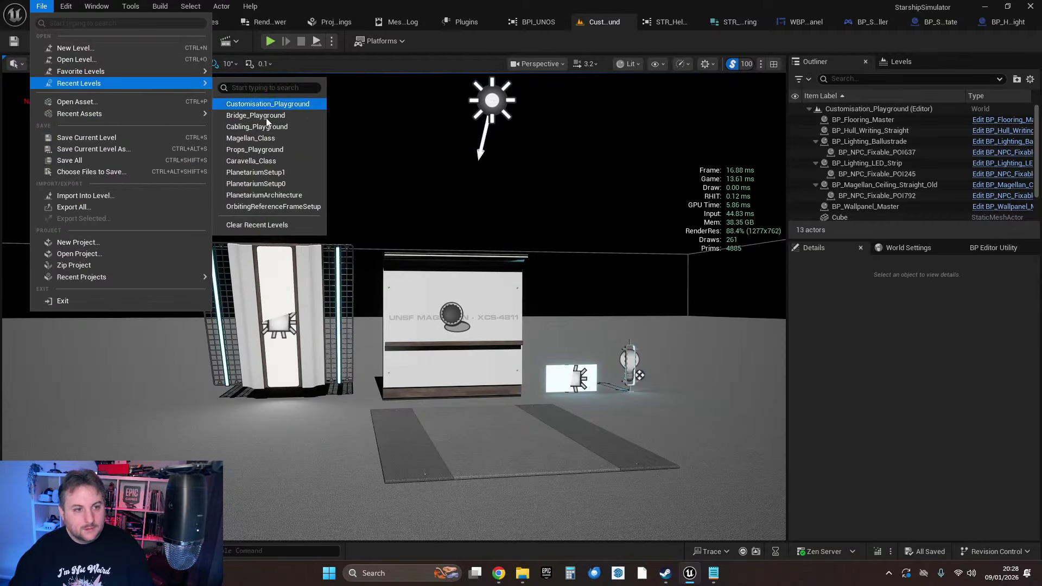
{"action": "left_click", "coordinate": [270, 127]}
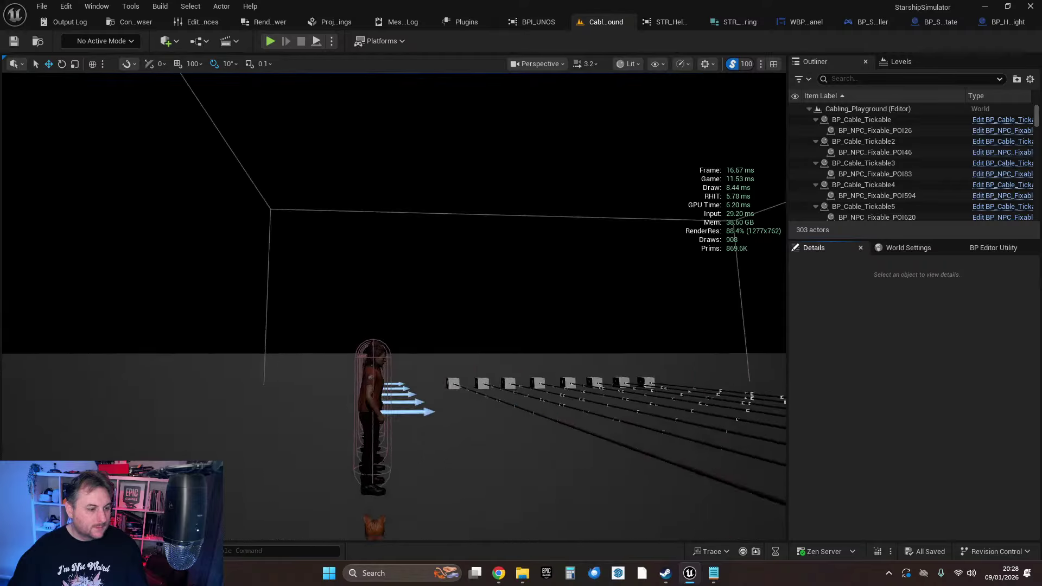
- Set the number of players to 1 and start a play session in the Cabling_Playground level
{"action": "right_click_drag", "start_coordinate": [394, 307], "coordinate": [268, 332]}
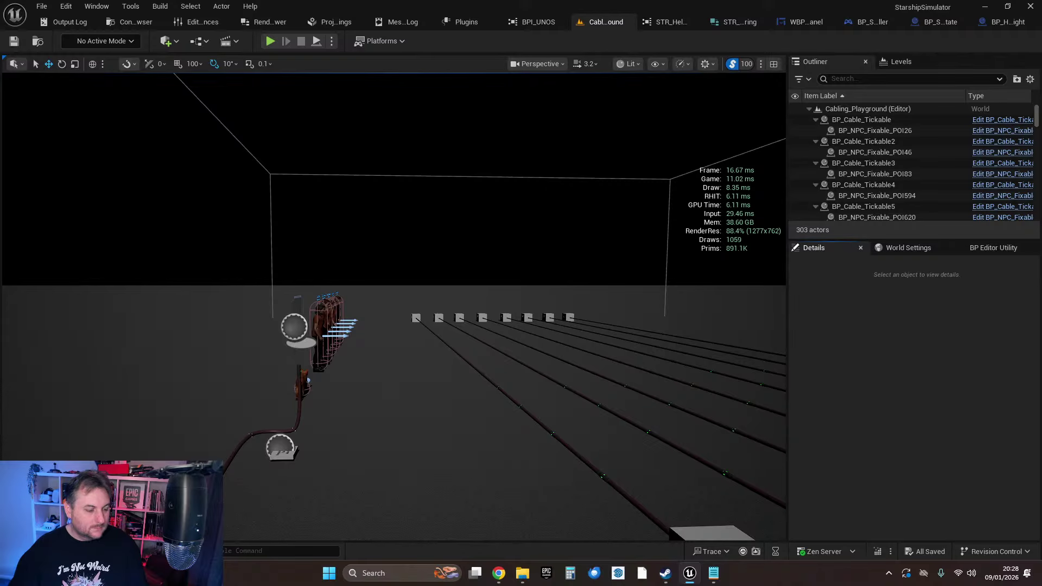
{"action": "right_click_drag", "start_coordinate": [332, 369], "coordinate": [327, 361]}
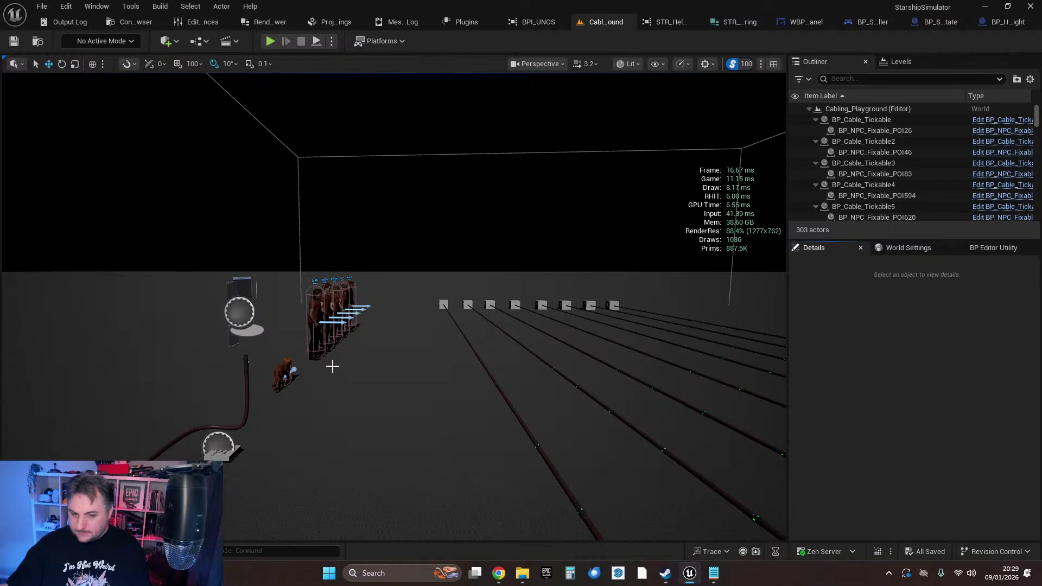
{"action": "left_click", "coordinate": [332, 41]}
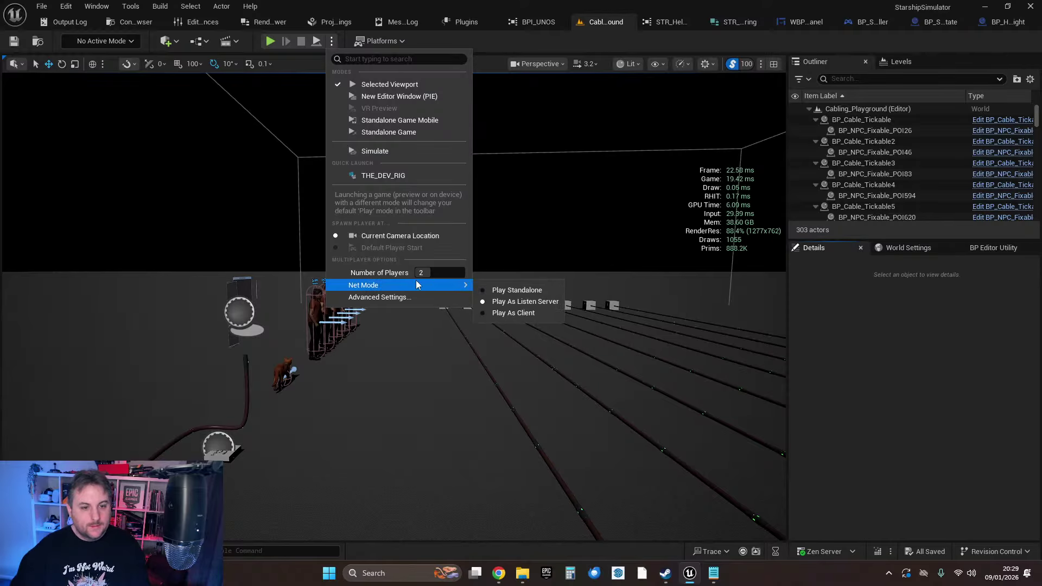
{"action": "left_click", "coordinate": [434, 272]}
{"action": "type", "text": "1"}
{"action": "key", "text": "Return"}
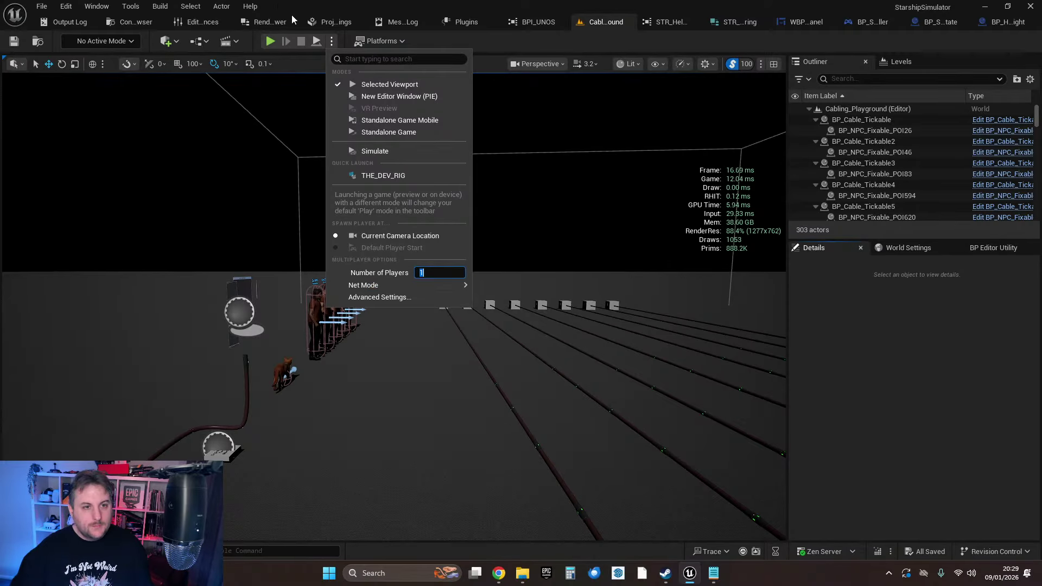
{"action": "left_click", "coordinate": [270, 47]}
{"action": "left_click", "coordinate": [269, 42]}
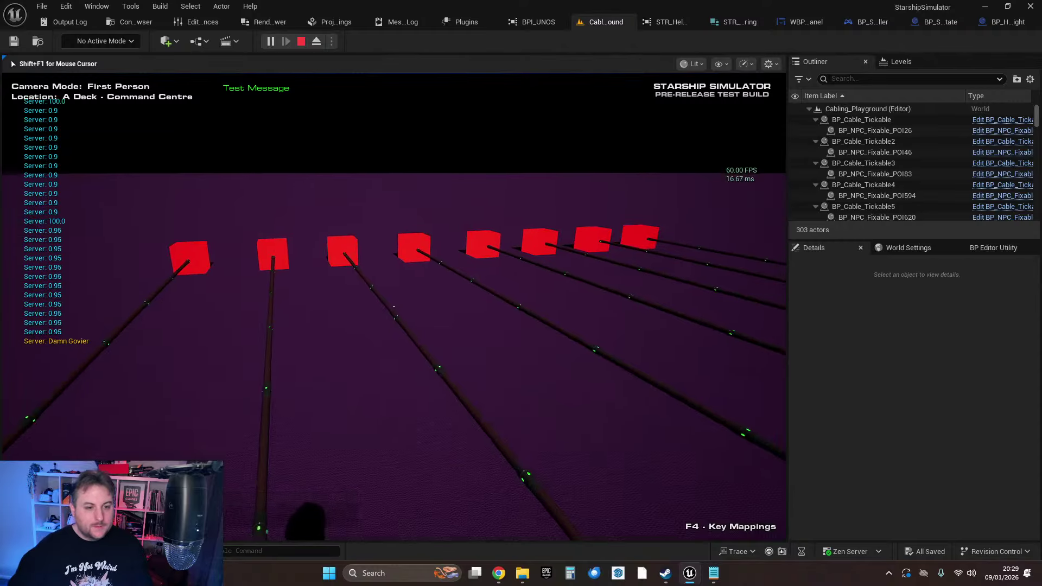
- Walk around the test level and examine the engineering crew, the tasks board and the cable-connected boxes
{"action": "key", "text": "w"}
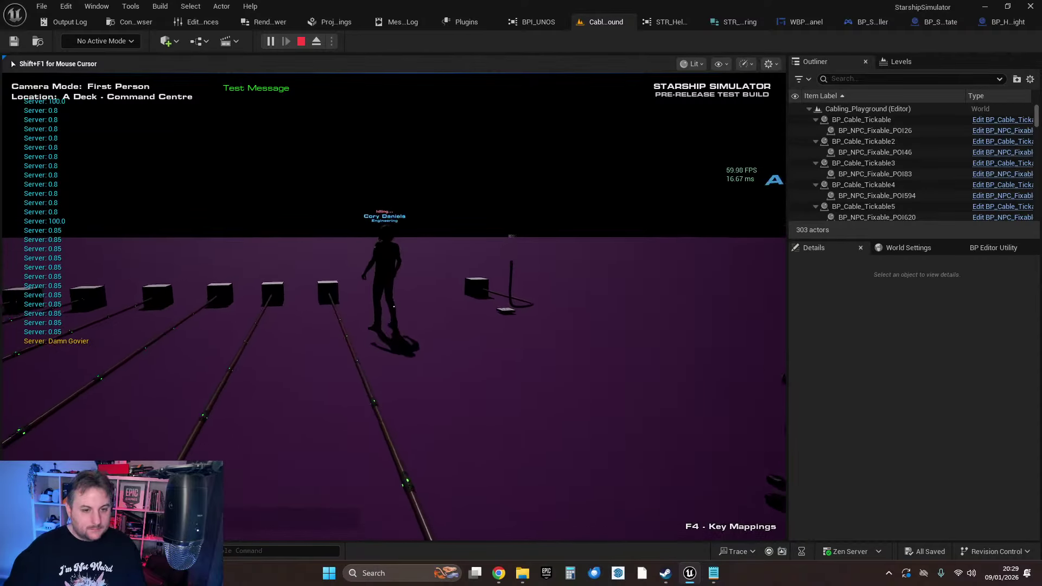
{"action": "key", "text": "w"}
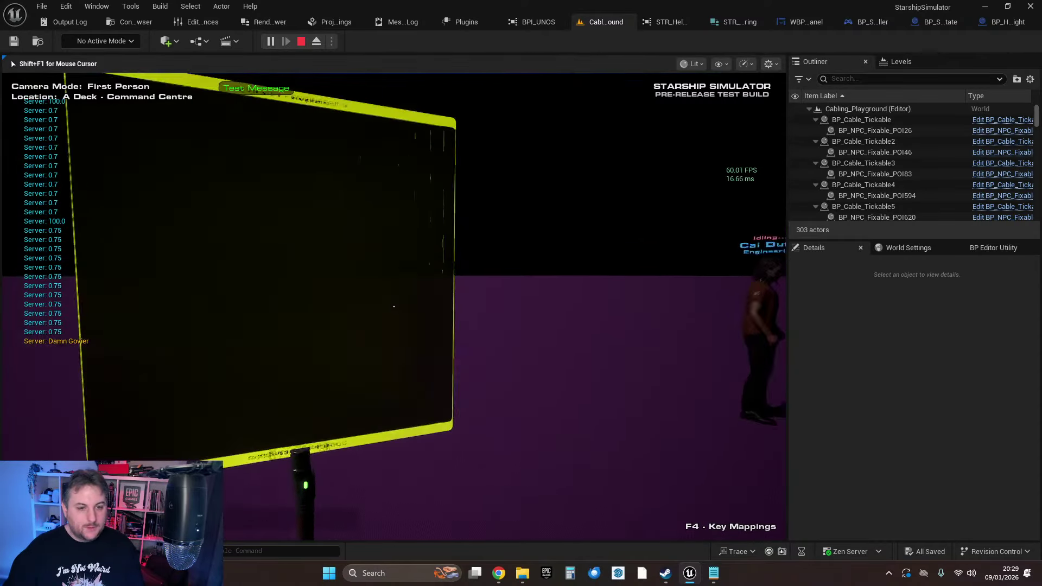
{"action": "key", "text": "s"}
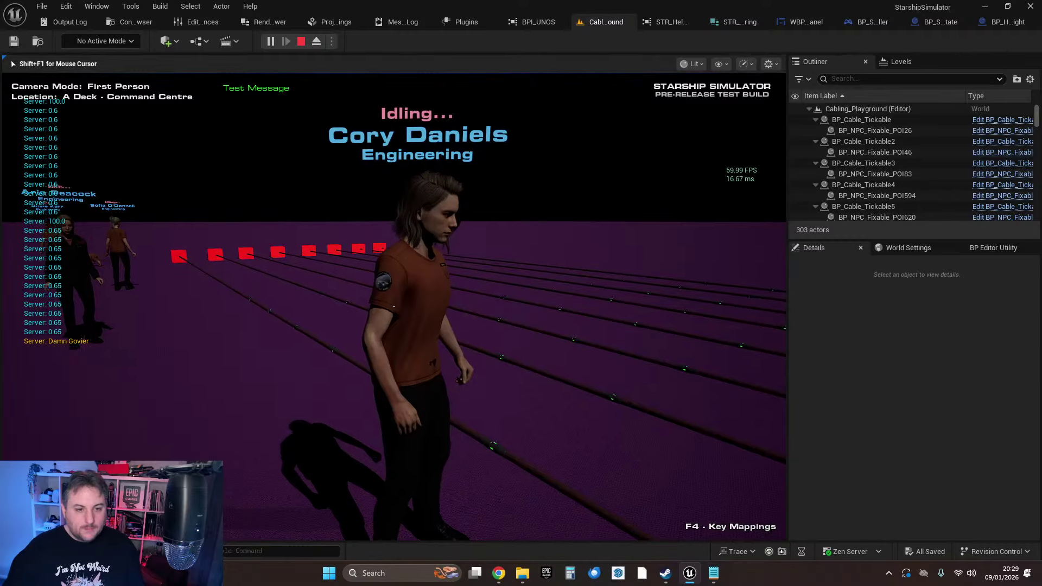
{"action": "key", "text": "w"}
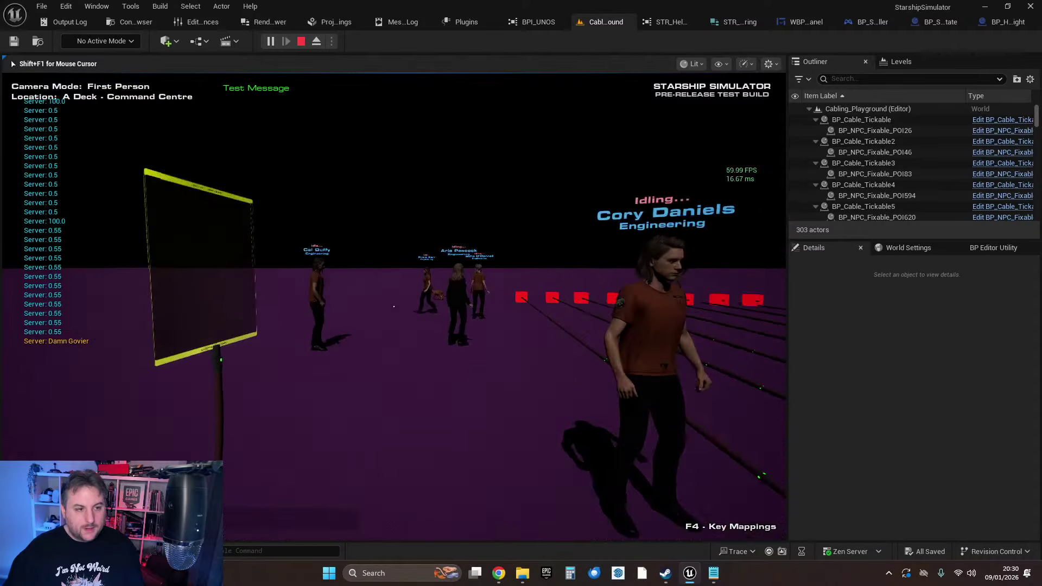
{"action": "key", "text": "w"}
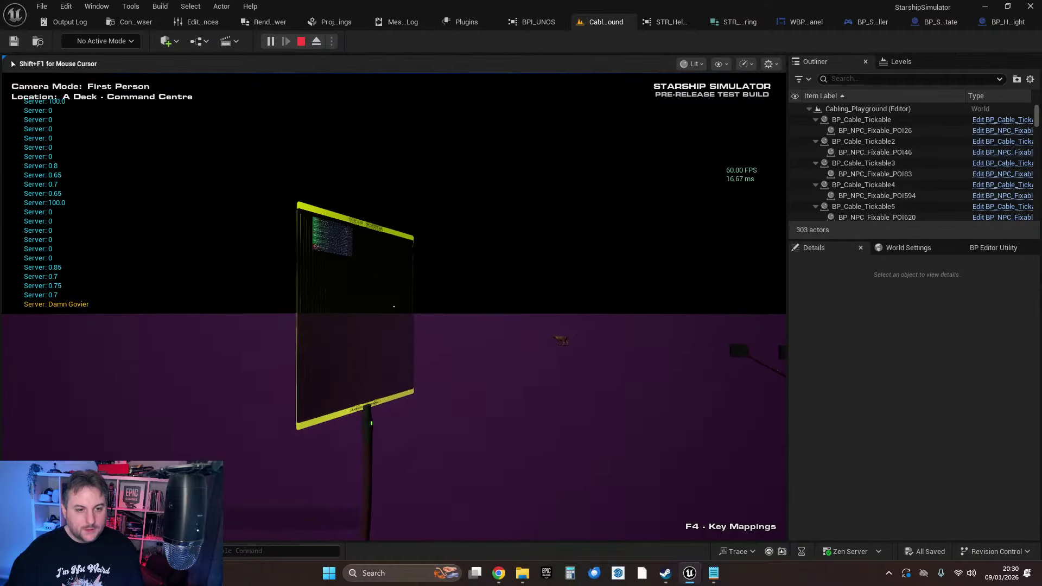
{"action": "key", "text": "w"}
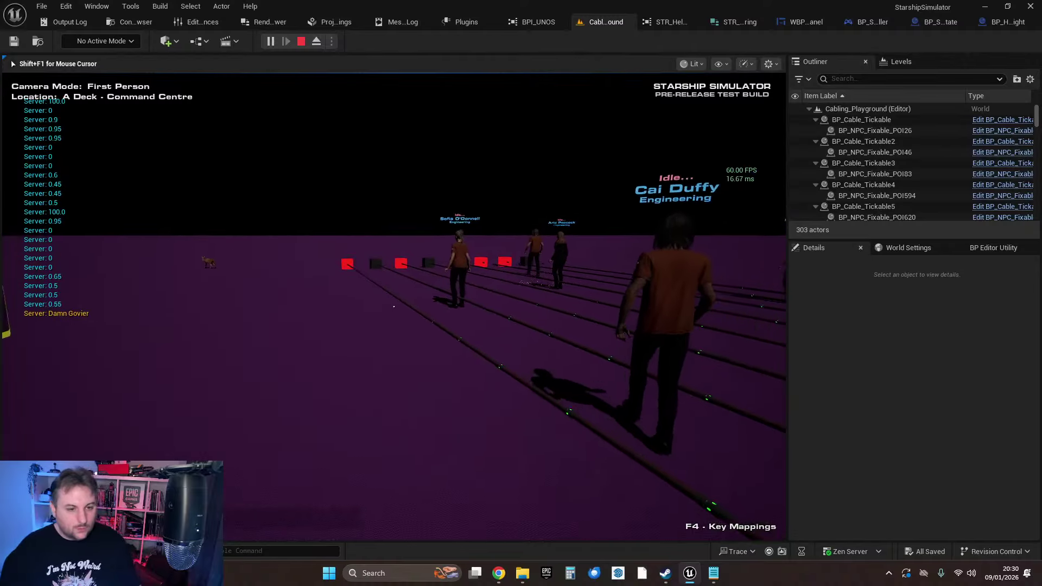
- End the play session and return to the Cabling_Playground level in the editor
{"action": "key", "text": "Escape"}
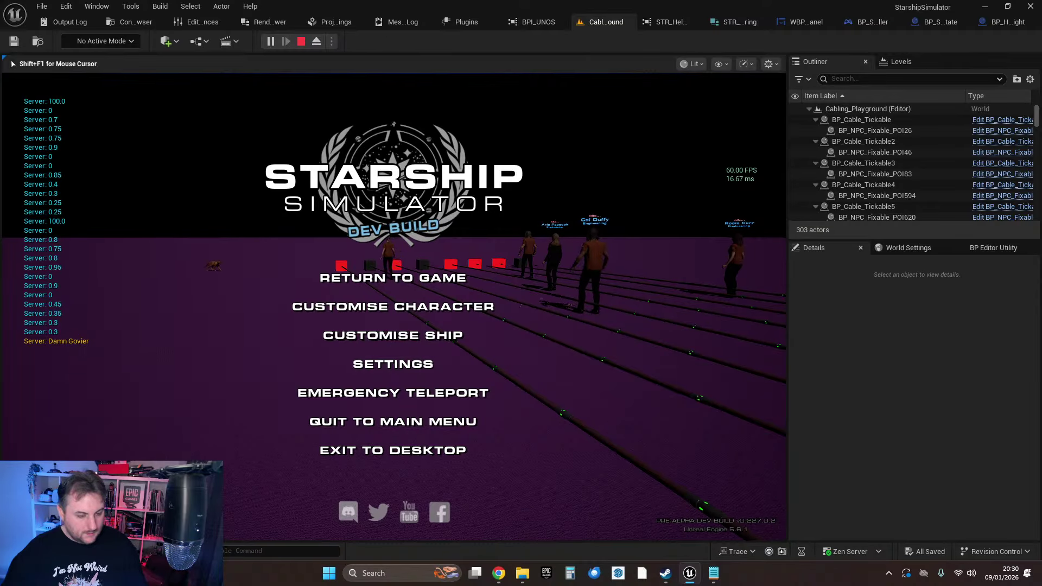
{"action": "key", "text": "Escape"}
{"action": "key", "text": "Escape"}
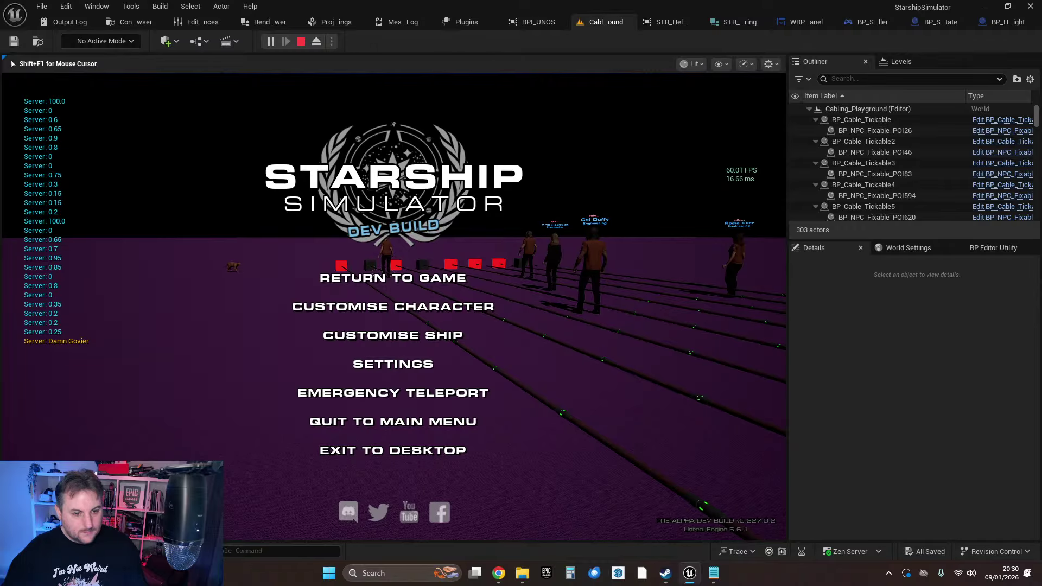
{"action": "key", "text": "Escape"}
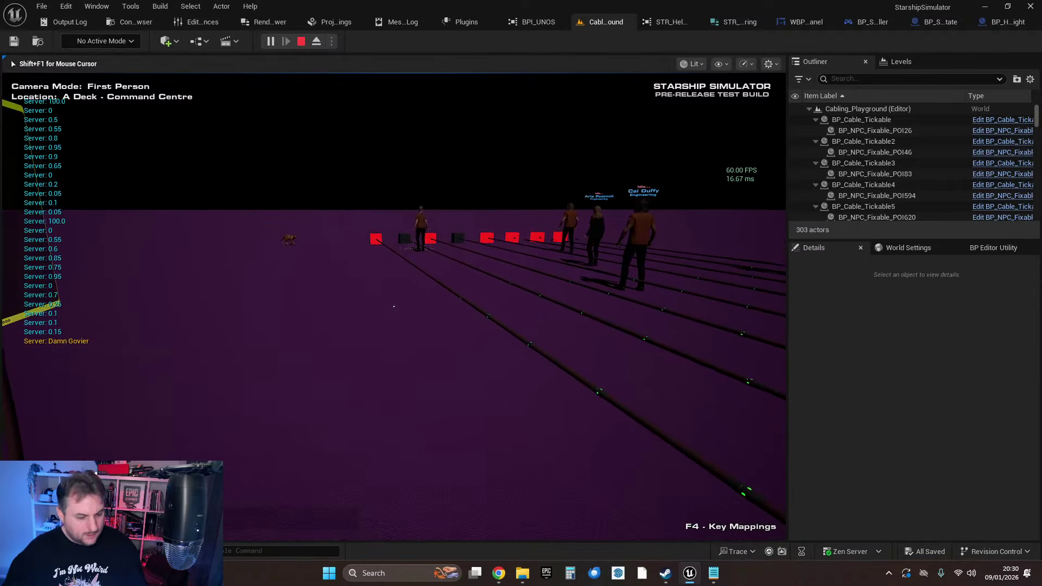
{"action": "key", "text": "Escape"}
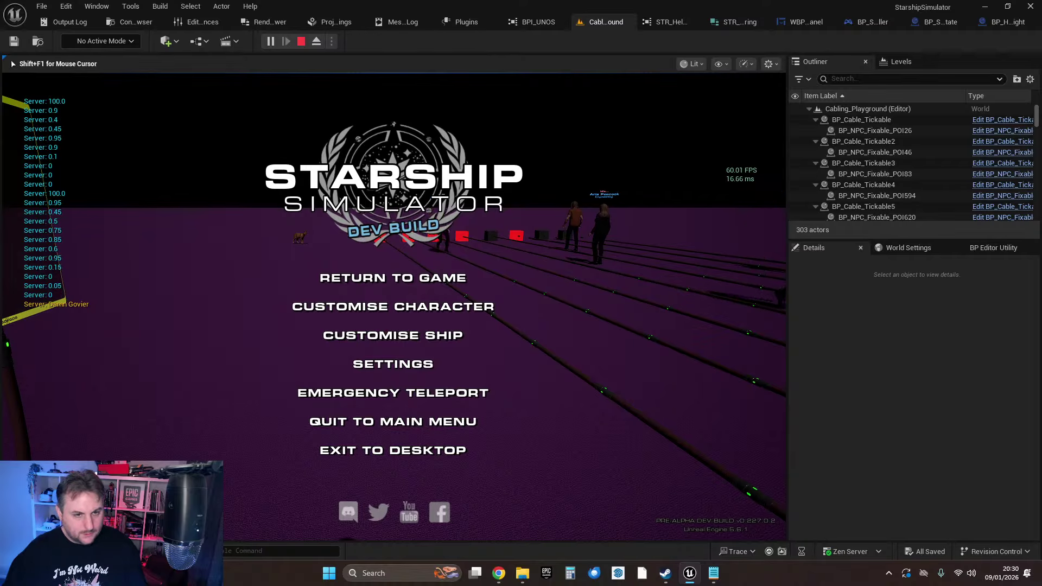
{"action": "key", "text": "Escape"}
{"action": "key", "text": "shift+F1"}
{"action": "key", "text": "Escape"}
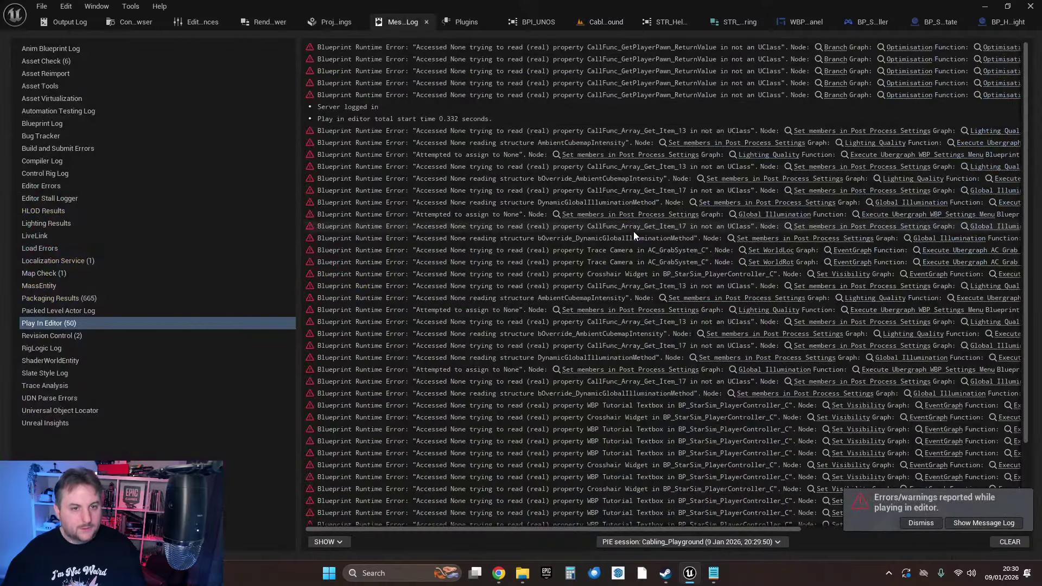
{"action": "left_click", "coordinate": [601, 23]}
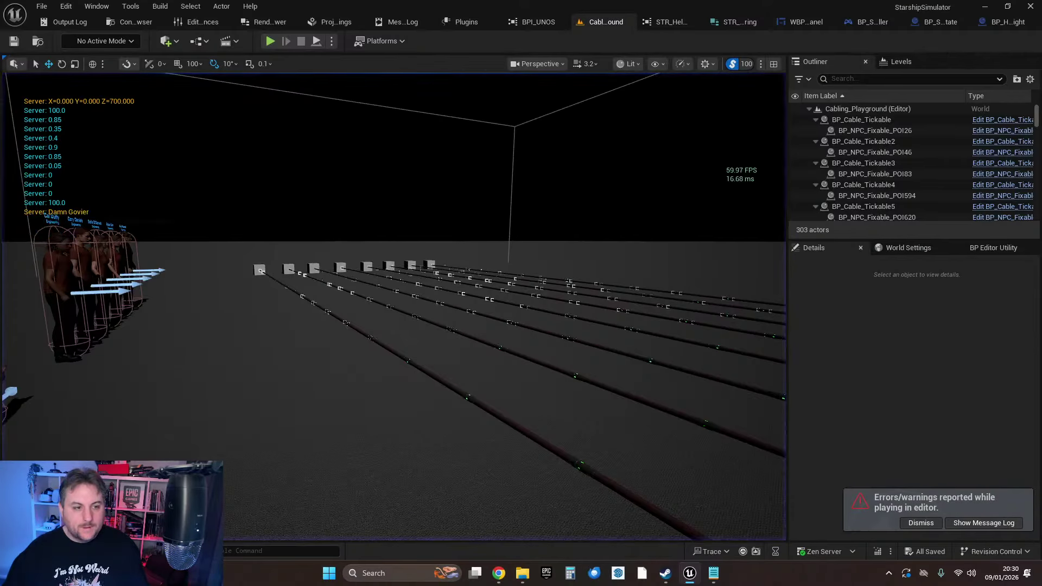
- Delete the two end crew characters, BP_Starsim_AI_Character_Test5 and BP_Starsim_AI_Character_Test4, from the row
{"action": "right_click_drag", "start_coordinate": [559, 223], "coordinate": [560, 223]}
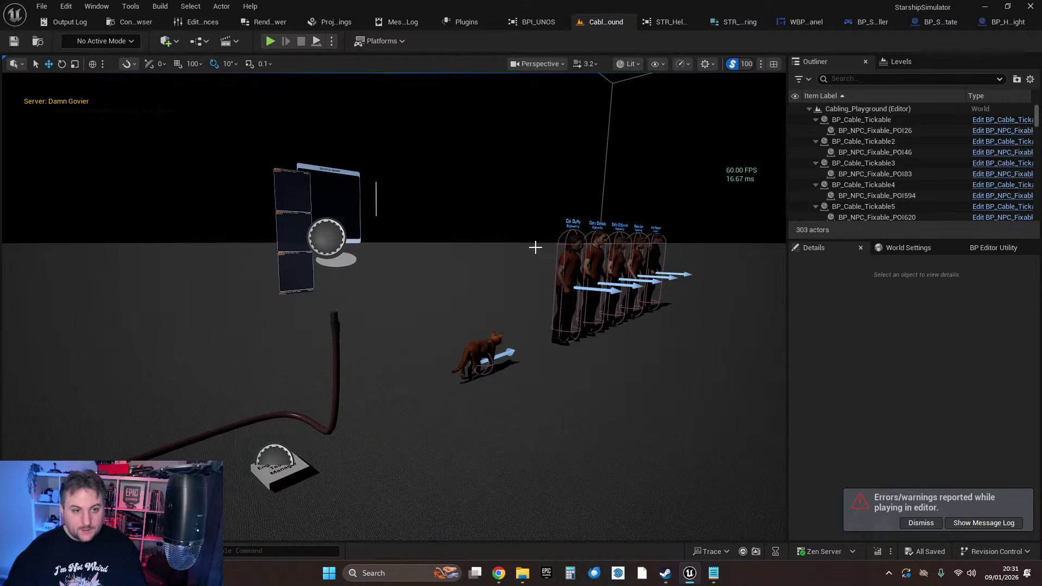
{"action": "right_click_drag", "start_coordinate": [535, 248], "coordinate": [492, 262]}
{"action": "left_click", "coordinate": [523, 315]}
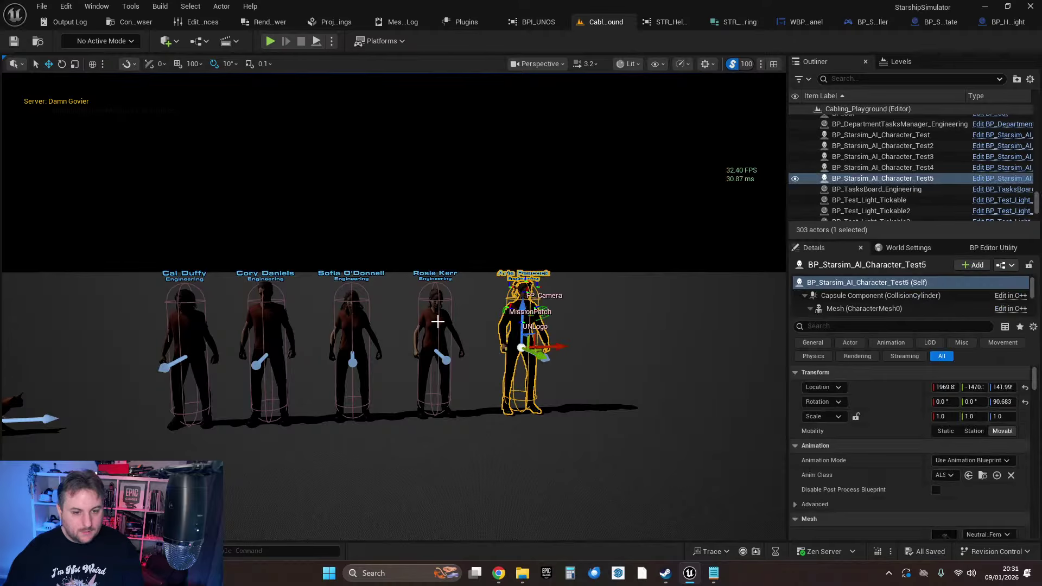
{"action": "key", "text": "Delete"}
{"action": "left_click", "coordinate": [432, 315]}
{"action": "key", "text": "Delete"}
- Look over the remaining engineering crew, the cat, the tasks board and the cable-connected boxes in the level
{"action": "right_click_drag", "start_coordinate": [430, 314], "coordinate": [357, 290]}
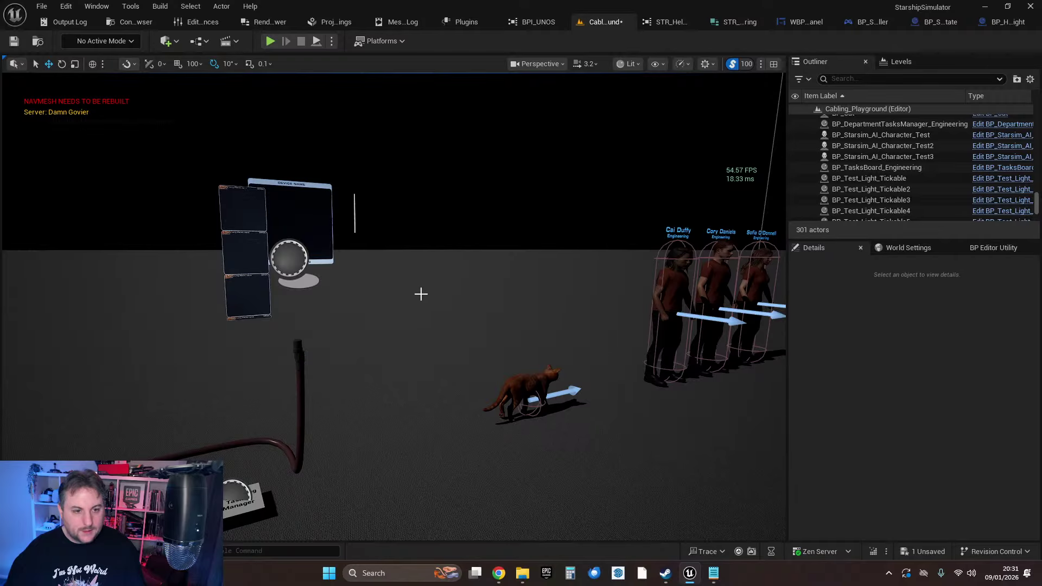
{"action": "right_click_drag", "start_coordinate": [421, 294], "coordinate": [242, 291]}
{"action": "right_click_drag", "start_coordinate": [420, 316], "coordinate": [483, 334]}
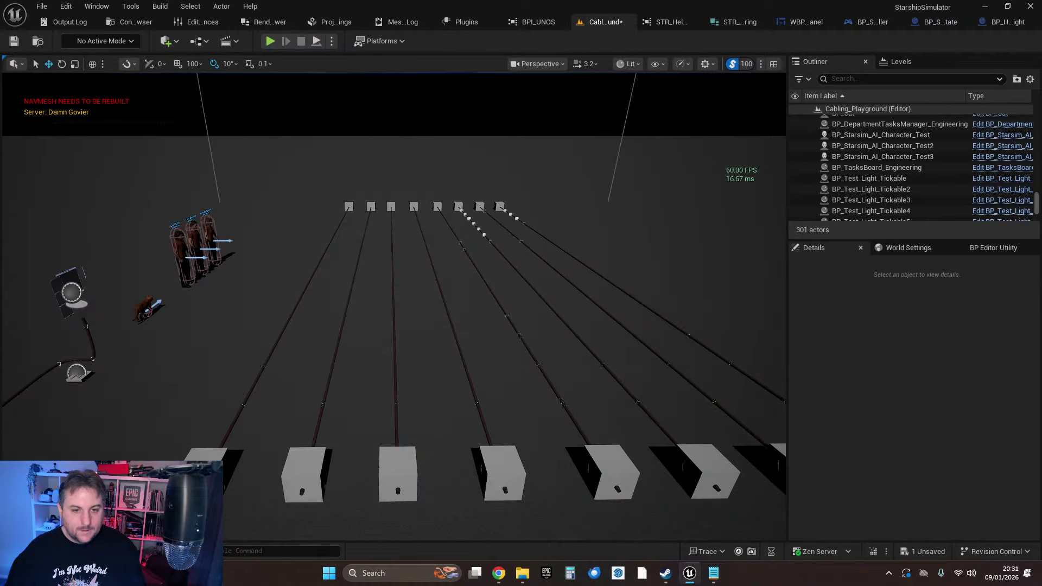
{"action": "right_click_drag", "start_coordinate": [465, 215], "coordinate": [437, 321]}
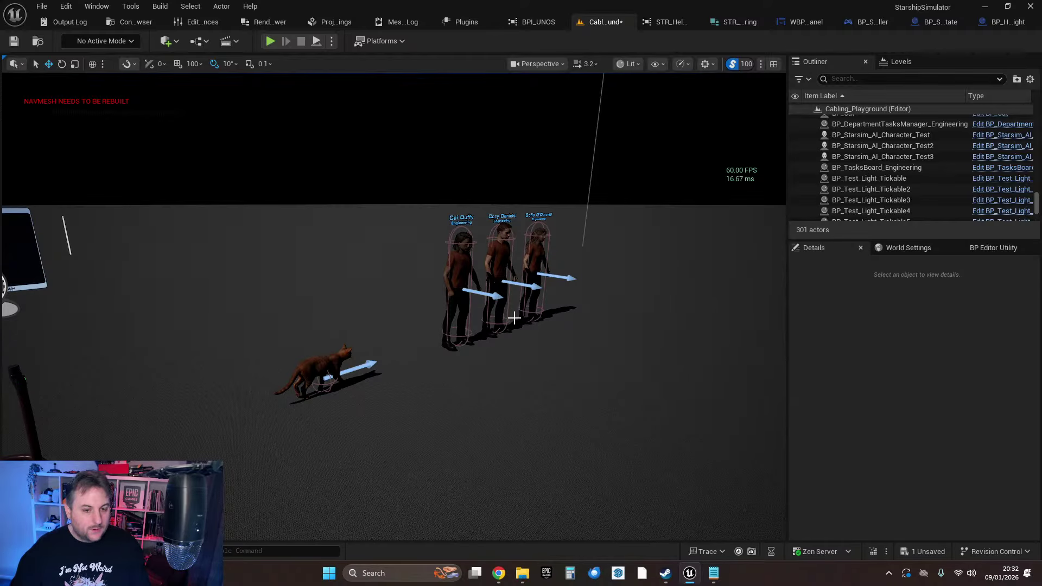
{"action": "right_click_drag", "start_coordinate": [503, 327], "coordinate": [436, 322]}
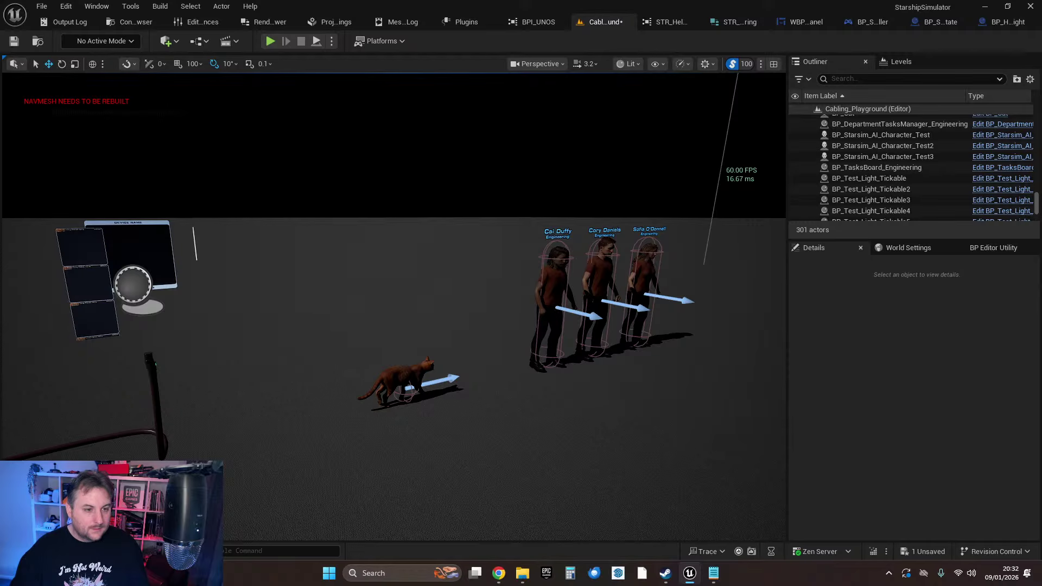
{"action": "right_click", "coordinate": [466, 333]}
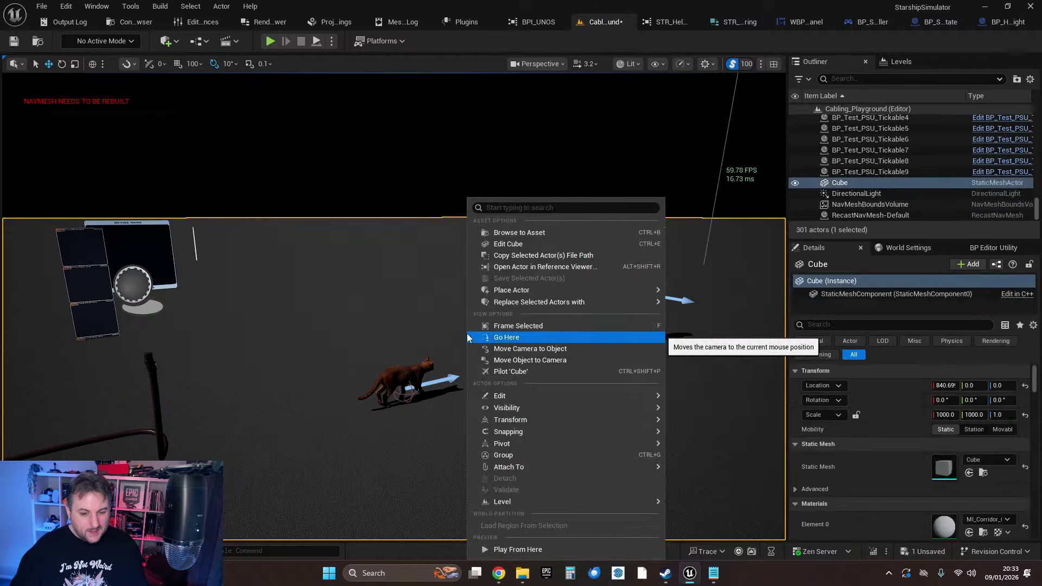
{"action": "left_click", "coordinate": [467, 333]}
{"action": "key", "text": "Escape"}
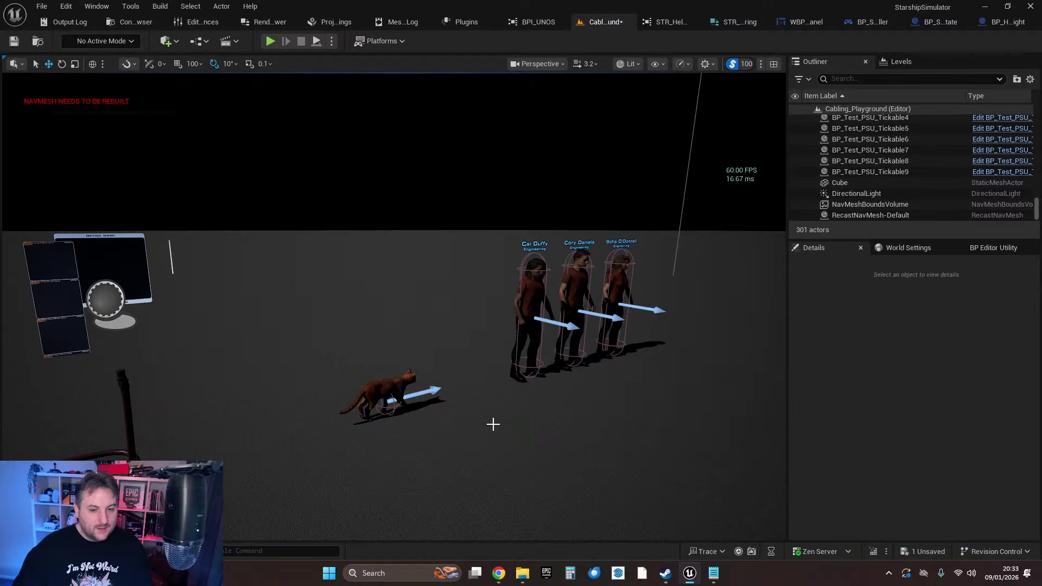
{"action": "right_click_drag", "start_coordinate": [492, 425], "coordinate": [453, 405]}
{"action": "key", "text": "w"}
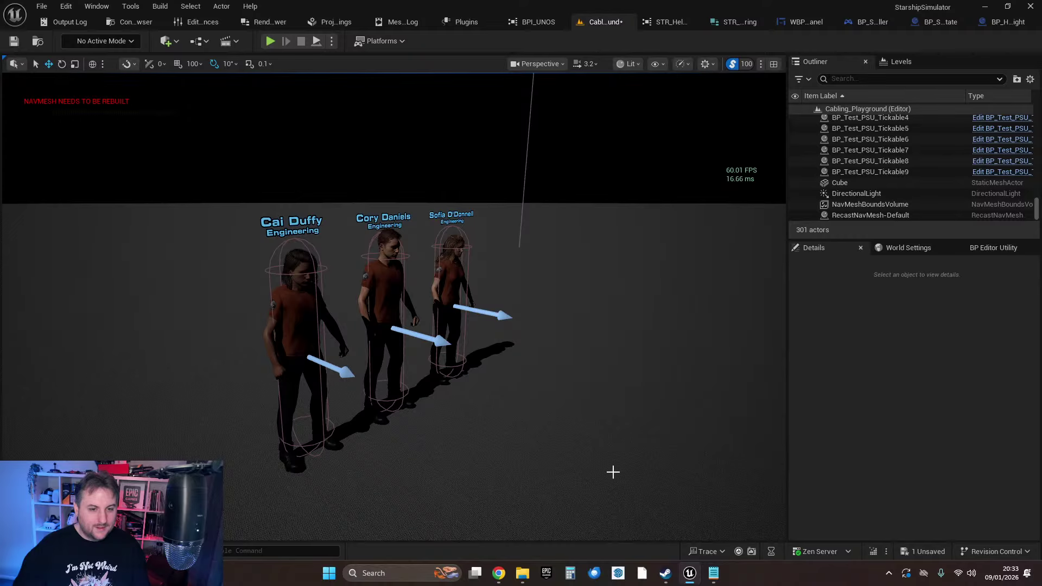
{"action": "mouse_move", "coordinate": [613, 472]}
{"action": "right_mouse_down"}
{"action": "mouse_move", "coordinate": [578, 468]}
{"action": "mouse_move", "coordinate": [621, 466]}
{"action": "right_mouse_up"}
{"action": "key", "text": "s"}
{"action": "key", "text": "w"}
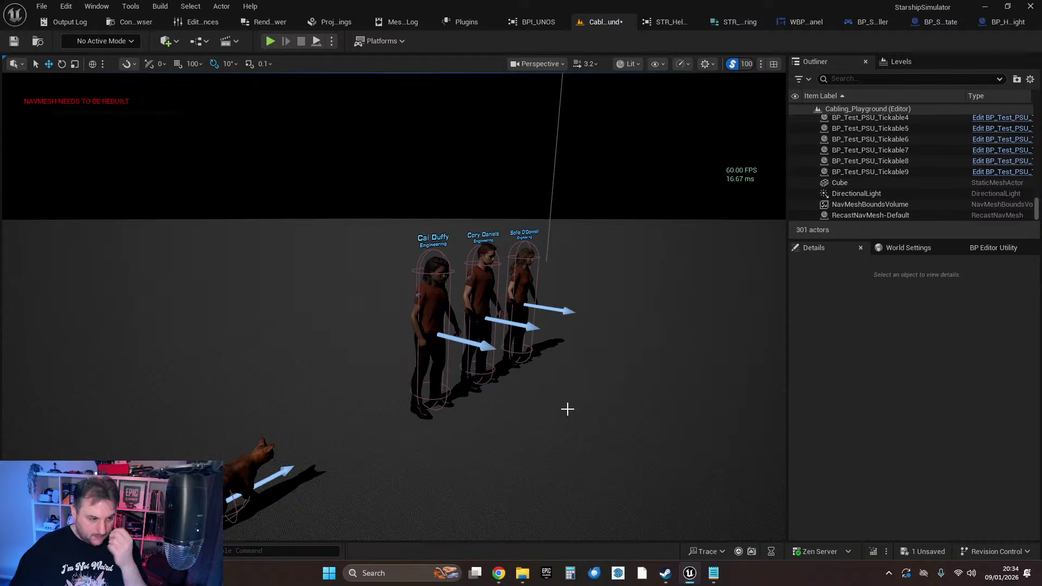
- Examine the three engineering crew characters up close, including their faces, hair and uniforms
{"action": "scroll", "coordinate": [345, 272], "scroll_direction": "up", "scroll_amount": 10}
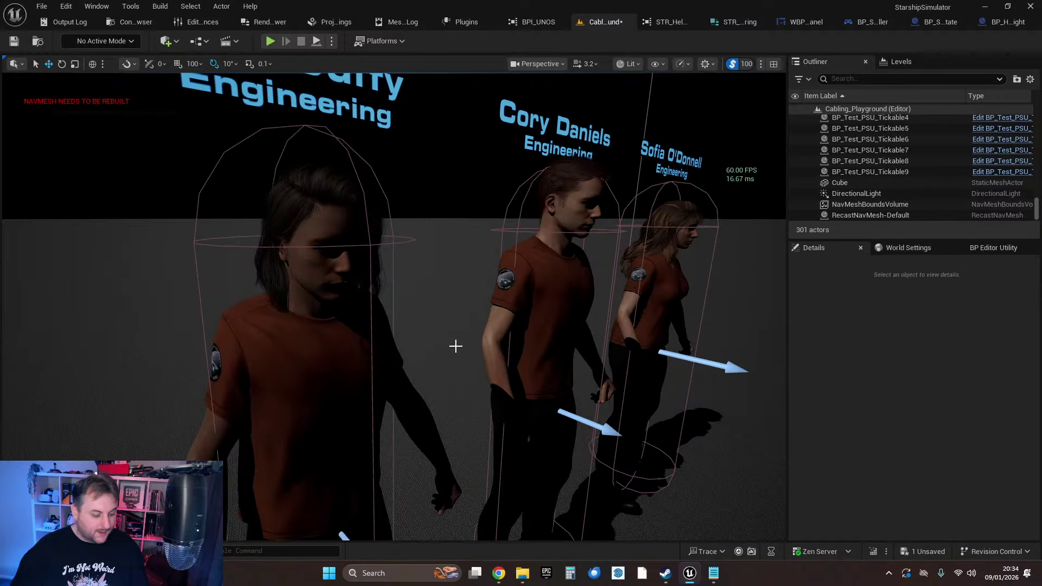
{"action": "middle_click_drag", "start_coordinate": [451, 366], "coordinate": [529, 348]}
{"action": "scroll", "coordinate": [529, 347], "scroll_direction": "up", "scroll_amount": 5}
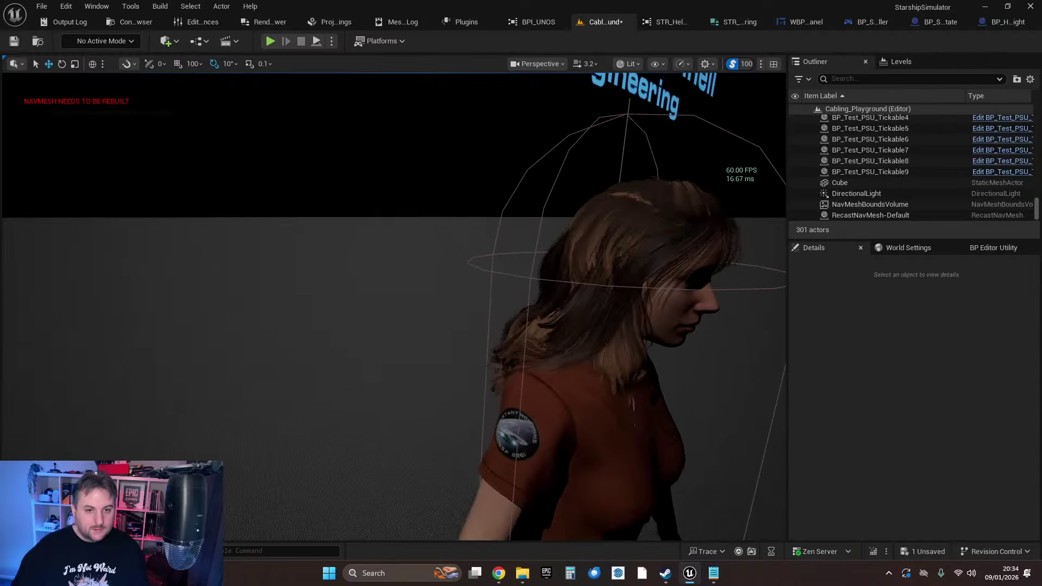
{"action": "key", "text": "d"}
{"action": "right_click_drag", "start_coordinate": [526, 369], "coordinate": [466, 344]}
{"action": "key", "text": "d"}
{"action": "key", "text": "q"}
{"action": "key", "text": "s"}
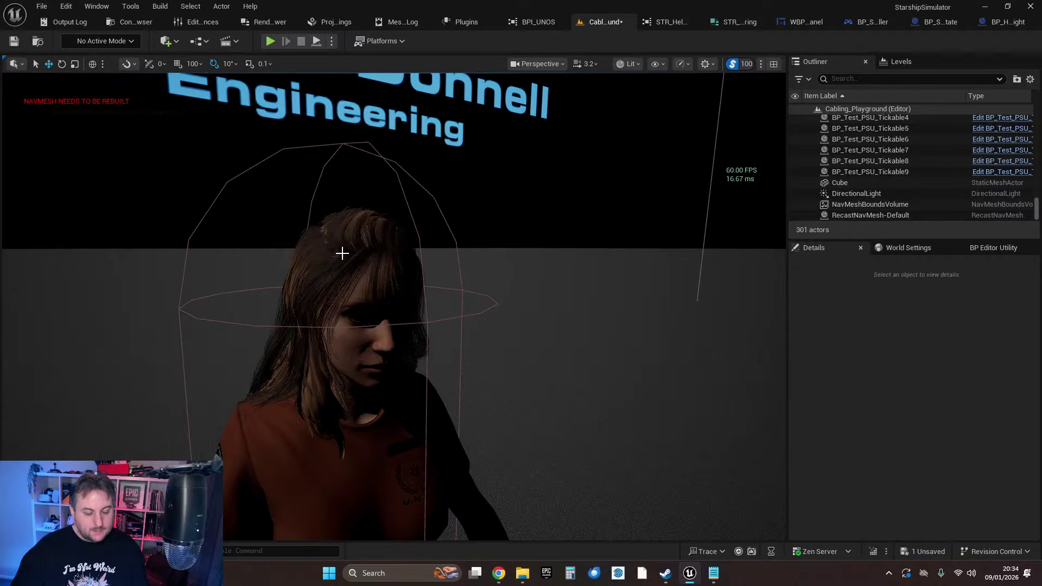
{"action": "right_click_drag", "start_coordinate": [423, 306], "coordinate": [395, 267]}
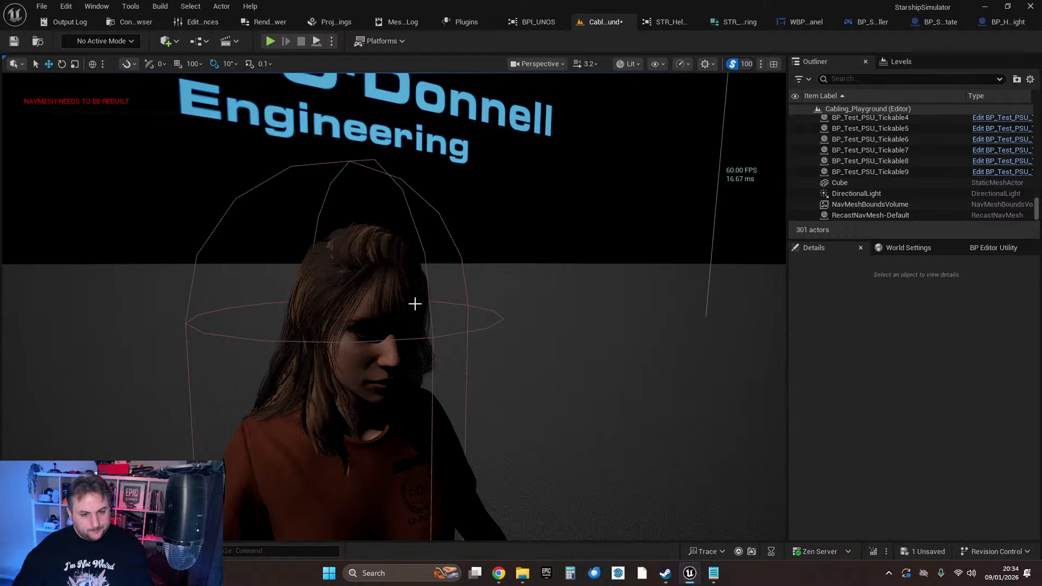
{"action": "left_click_drag", "start_coordinate": [510, 286], "coordinate": [511, 348]}
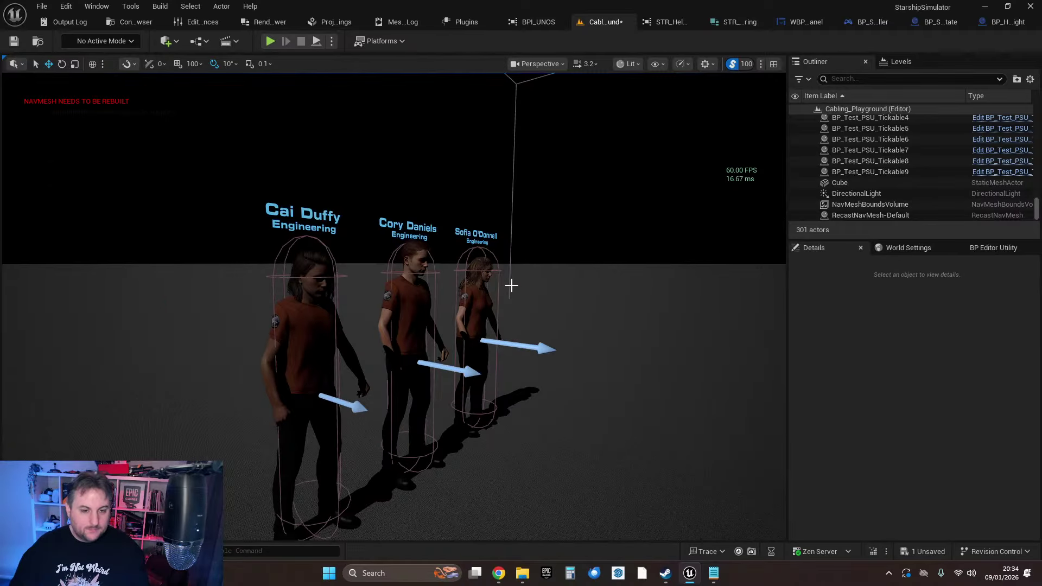
{"action": "left_click_drag", "start_coordinate": [407, 305], "coordinate": [355, 293]}
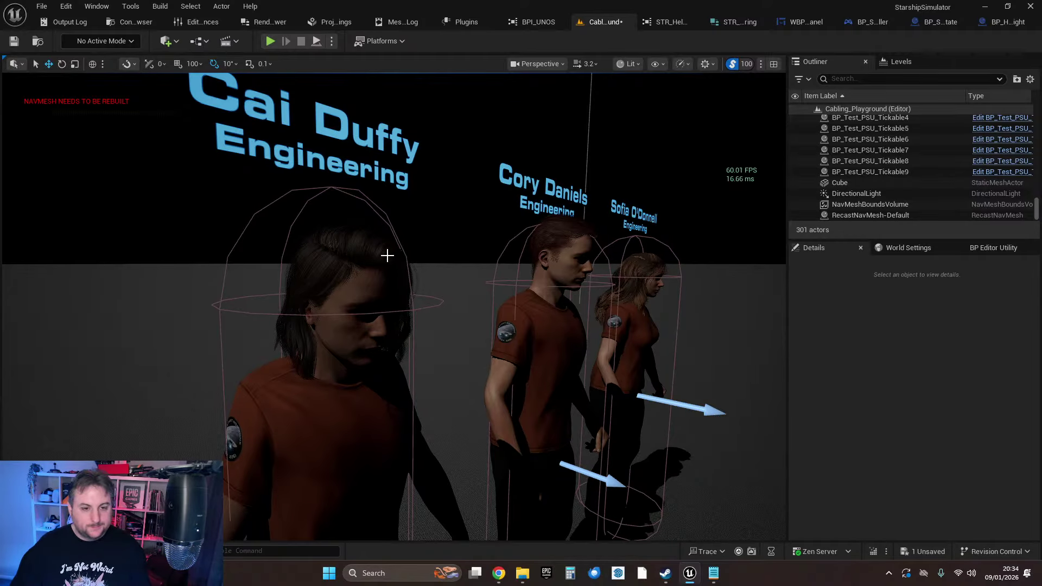
{"action": "mouse_move", "coordinate": [387, 255]}
{"action": "left_mouse_down"}
{"action": "mouse_move", "coordinate": [388, 347]}
{"action": "mouse_move", "coordinate": [350, 396]}
{"action": "mouse_move", "coordinate": [377, 336]}
{"action": "mouse_move", "coordinate": [388, 255]}
{"action": "left_mouse_up"}
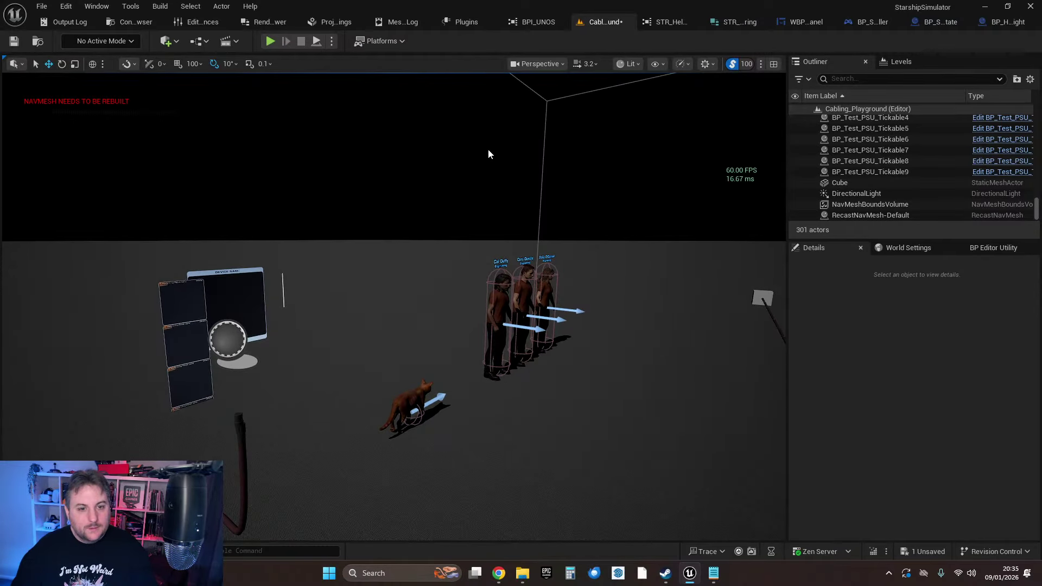
- Open the Deck folder inside DepartmentTasks_System to view its assets
{"action": "left_click", "coordinate": [110, 28]}
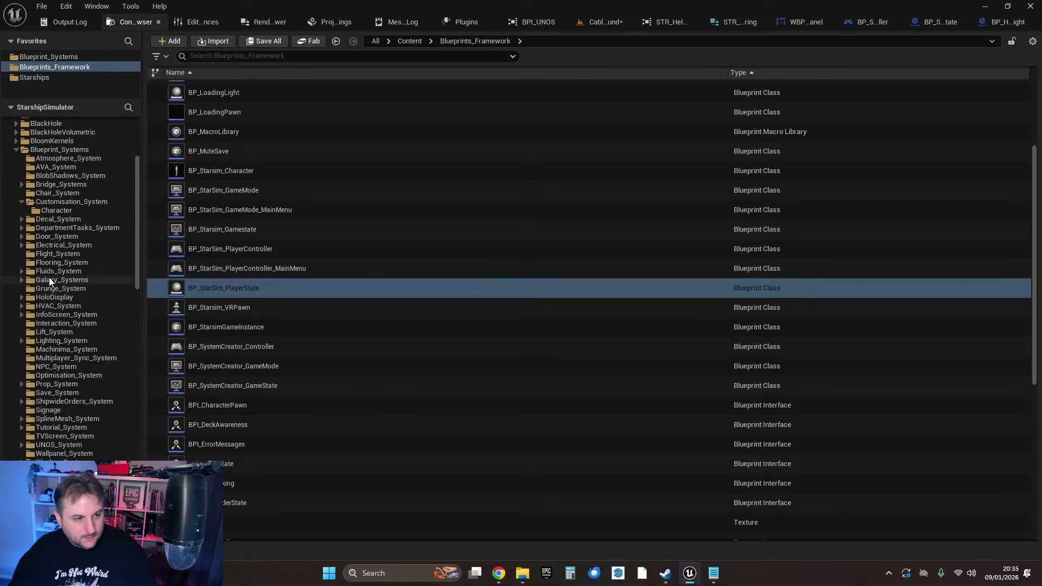
{"action": "left_click", "coordinate": [22, 227]}
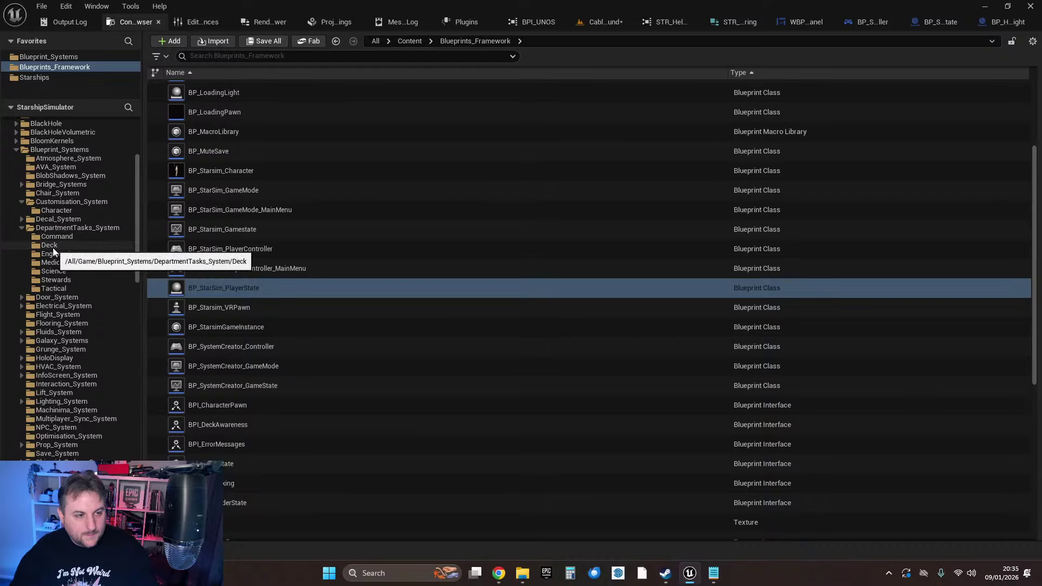
{"action": "left_click", "coordinate": [53, 246]}
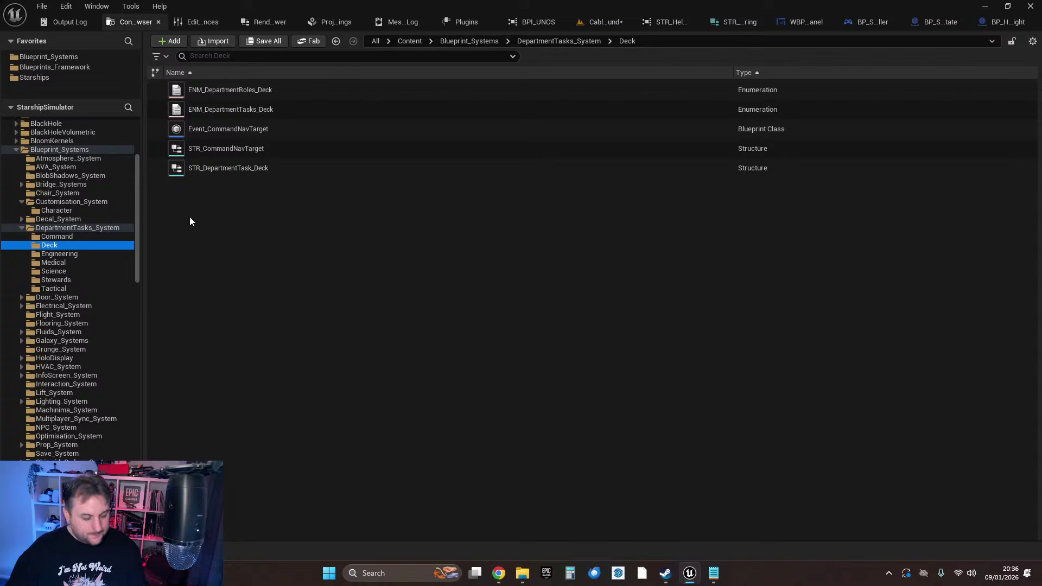
- In the Cabling_Playground level, duplicate BP_Starsim_AI_Character_Test3 and place the copy beyond it at the end of the crew row
{"action": "left_click", "coordinate": [594, 22]}
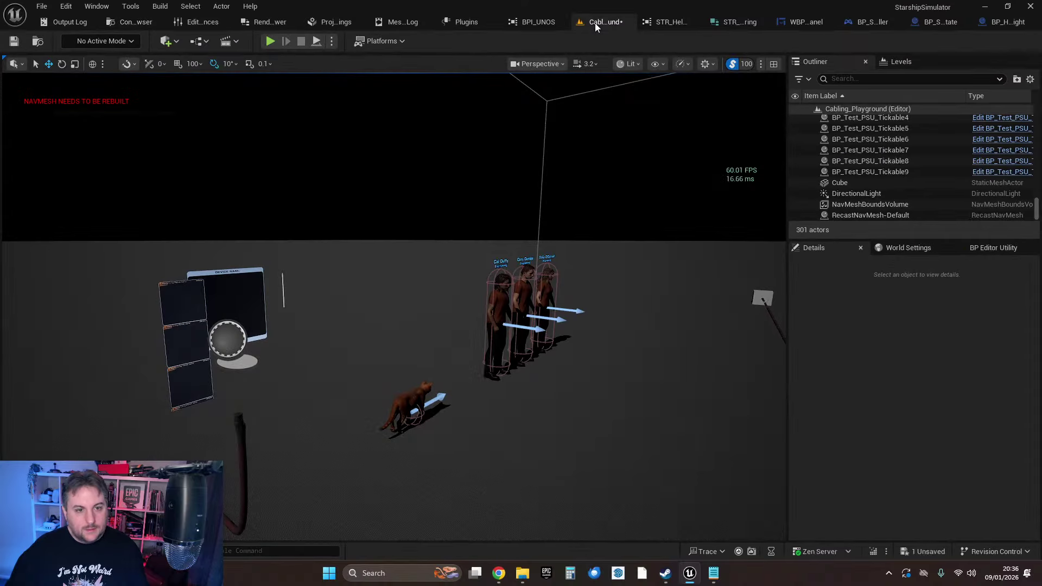
{"action": "right_click_drag", "start_coordinate": [320, 239], "coordinate": [434, 259]}
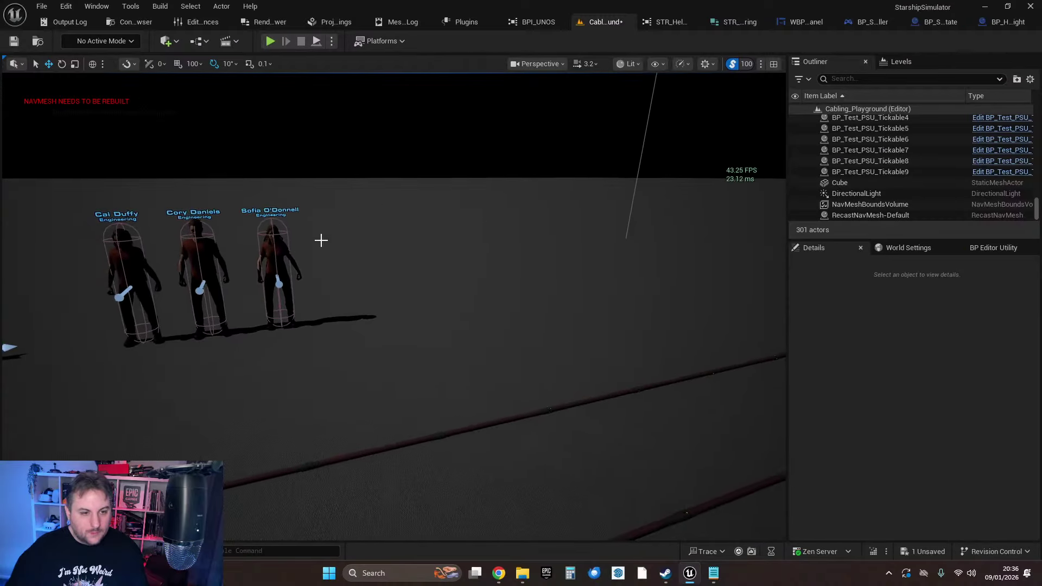
{"action": "left_click", "coordinate": [321, 269]}
{"action": "left_click", "coordinate": [271, 261]}
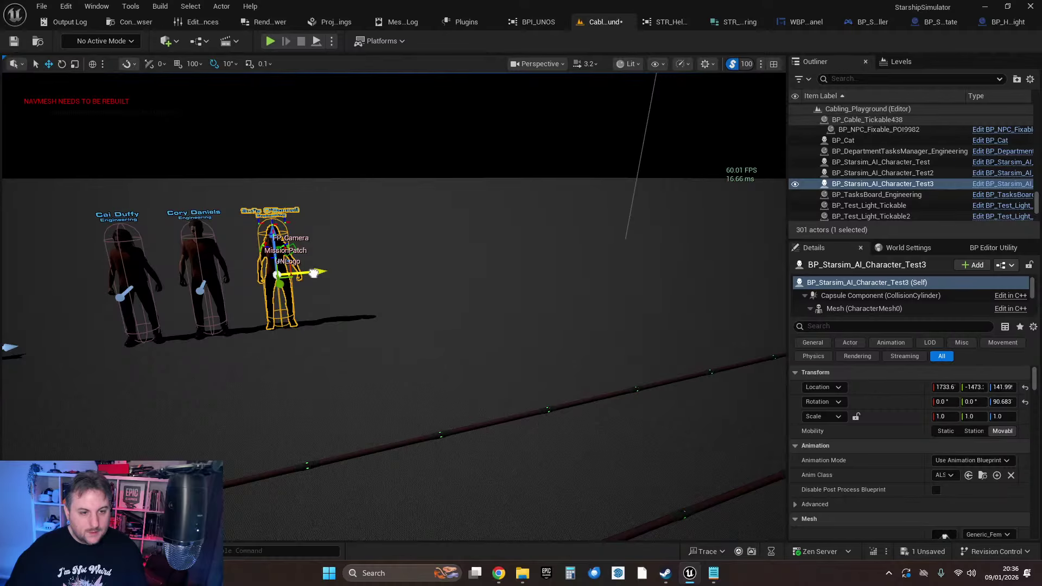
{"action": "left_click_drag", "start_coordinate": [323, 275], "coordinate": [426, 265], "text": "alt"}
{"action": "key", "text": "f"}
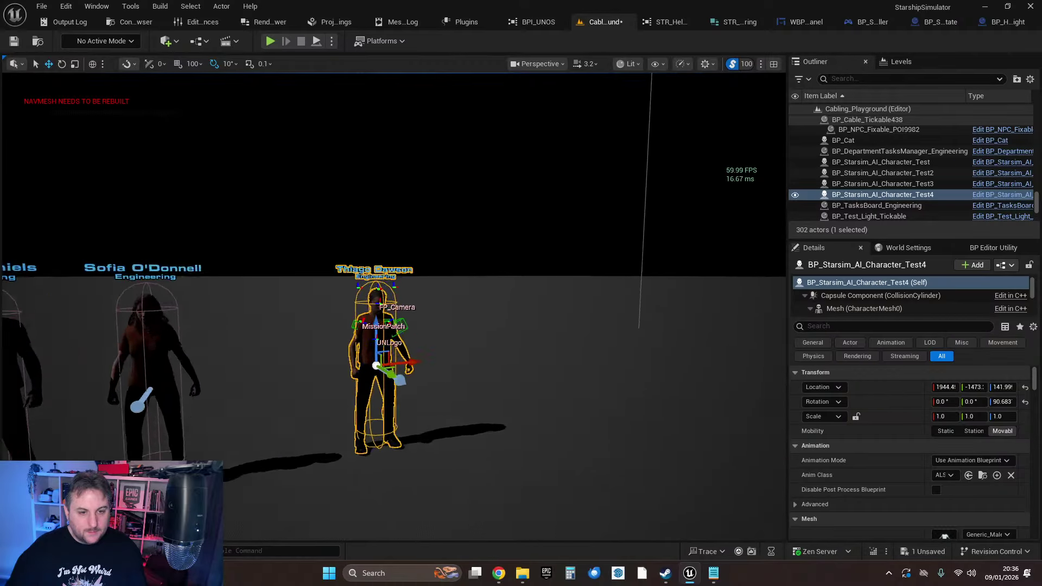
- Review the Assigned Role options of the duplicated character without choosing a different role, and clear the selection
{"action": "scroll", "coordinate": [890, 488], "scroll_direction": "down", "scroll_amount": 3}
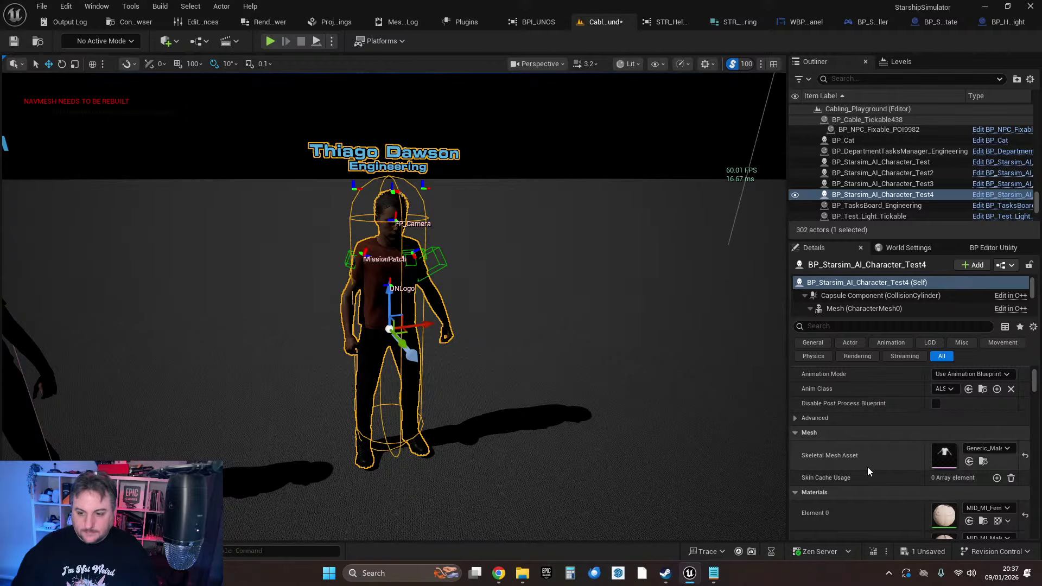
{"action": "scroll", "coordinate": [911, 468], "scroll_direction": "down", "scroll_amount": 3}
{"action": "scroll", "coordinate": [900, 472], "scroll_direction": "down", "scroll_amount": 8}
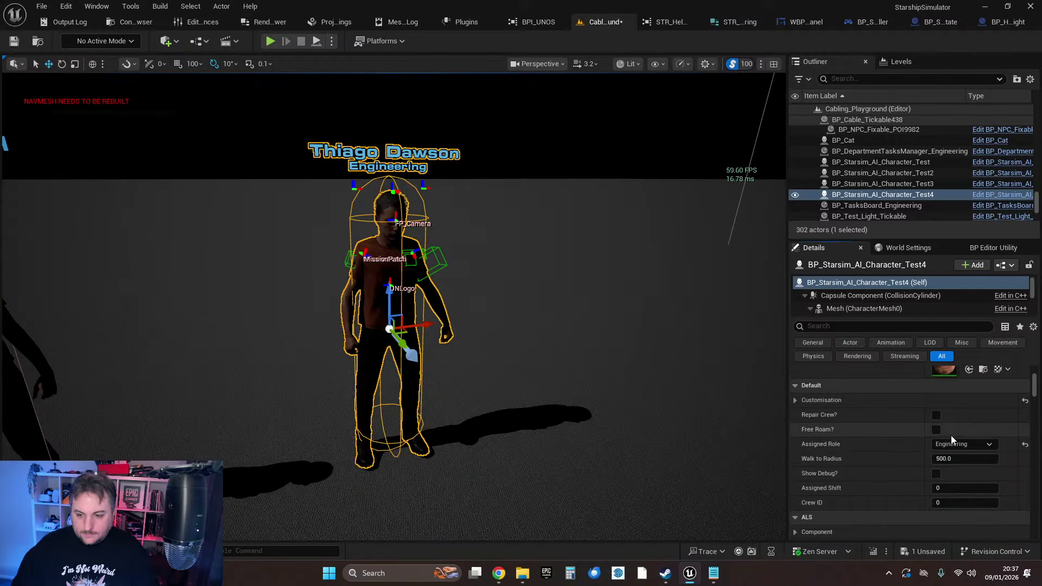
{"action": "left_click", "coordinate": [955, 444]}
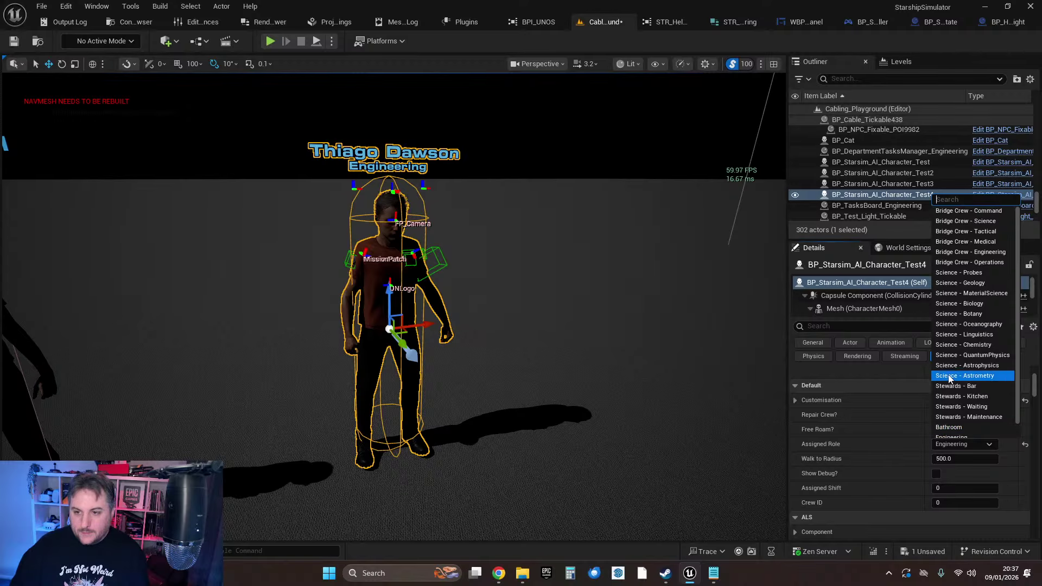
{"action": "scroll", "coordinate": [968, 369], "scroll_direction": "down", "scroll_amount": 2}
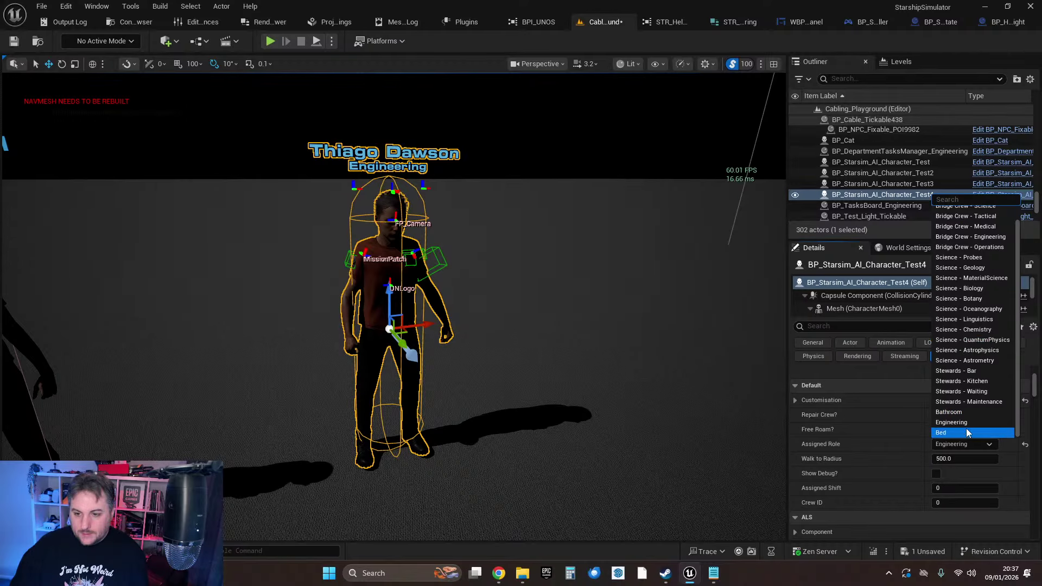
{"action": "left_click", "coordinate": [696, 415]}
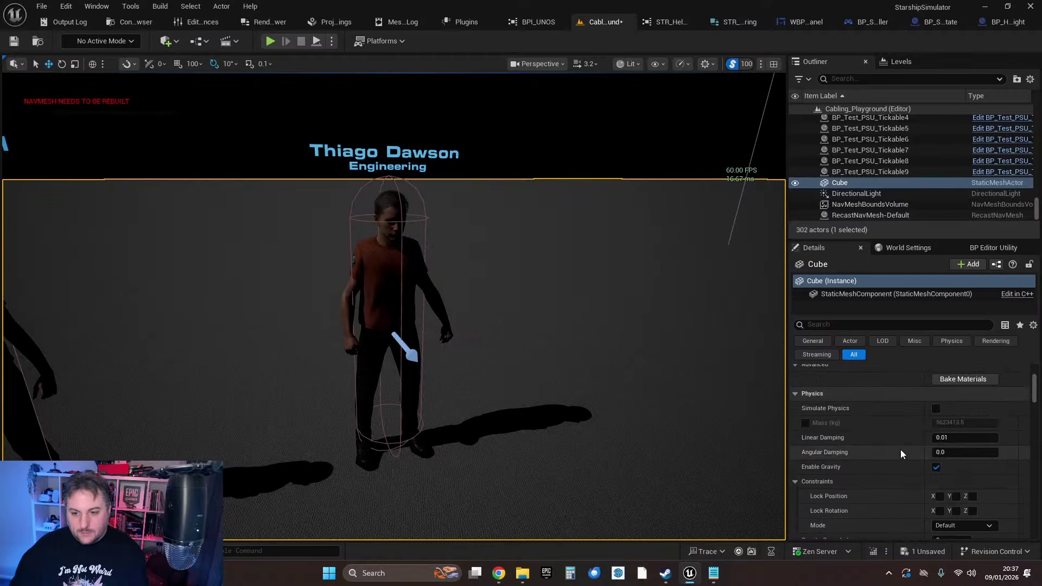
{"action": "right_click_drag", "start_coordinate": [425, 296], "coordinate": [413, 300]}
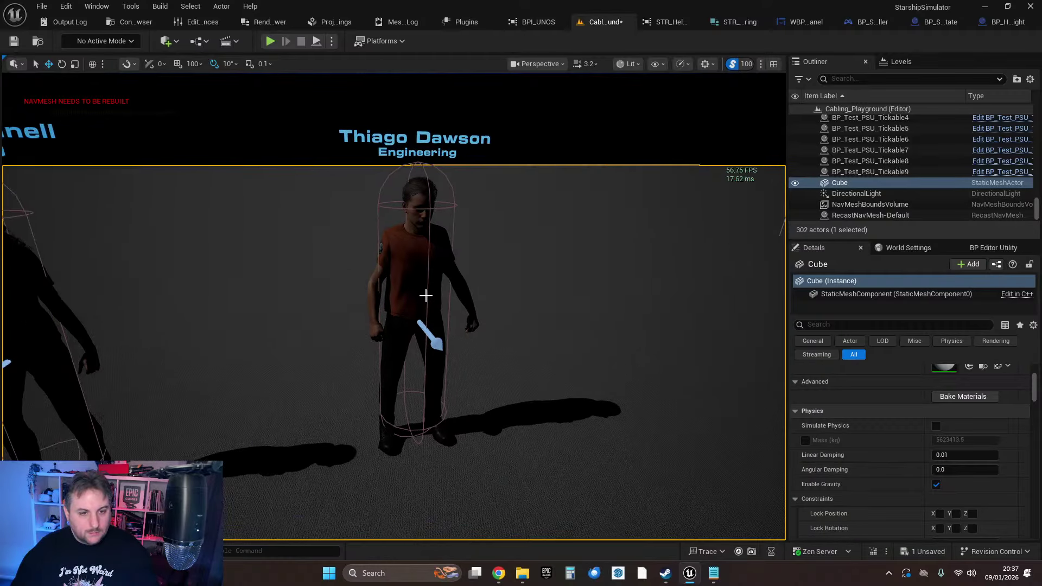
{"action": "key", "text": "Escape"}
- Look through the blueprints and enumerations in the NPC_System folder and return to the DepartmentTasks_System folder
{"action": "left_click", "coordinate": [123, 24]}
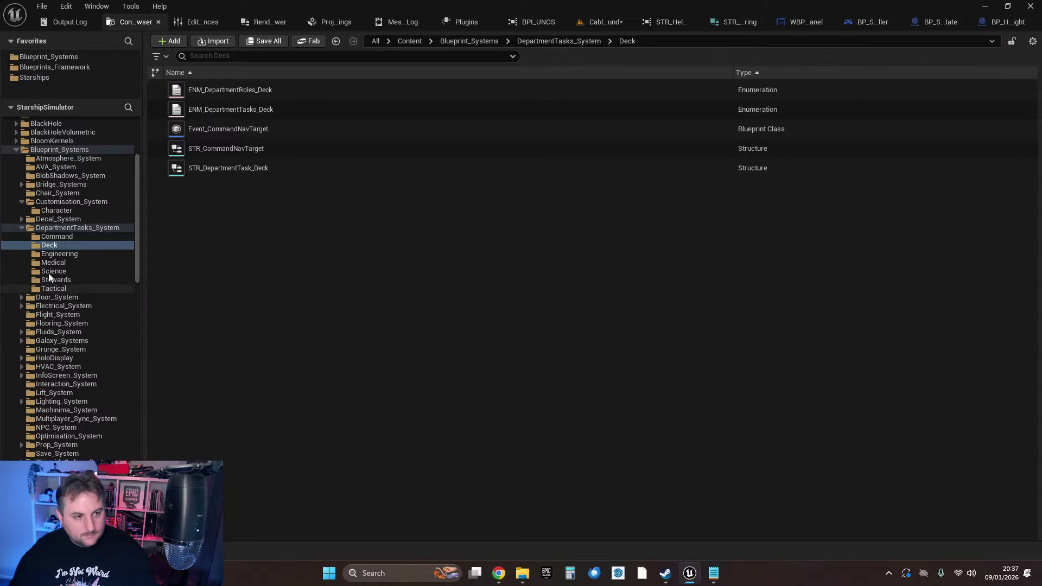
{"action": "scroll", "coordinate": [63, 325], "scroll_direction": "down", "scroll_amount": 2}
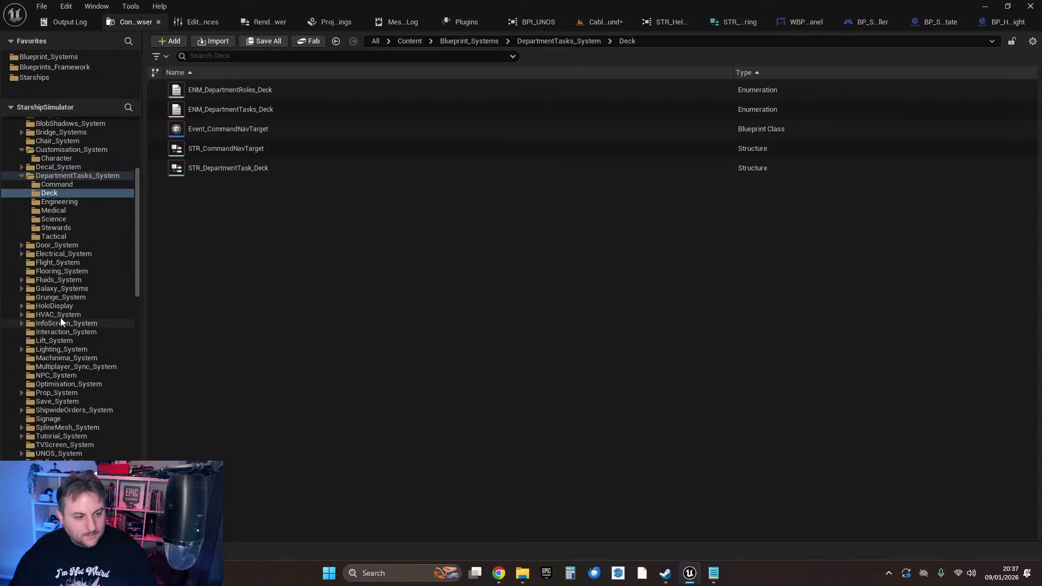
{"action": "left_click", "coordinate": [30, 377]}
{"action": "scroll", "coordinate": [277, 342], "scroll_direction": "down", "scroll_amount": 4}
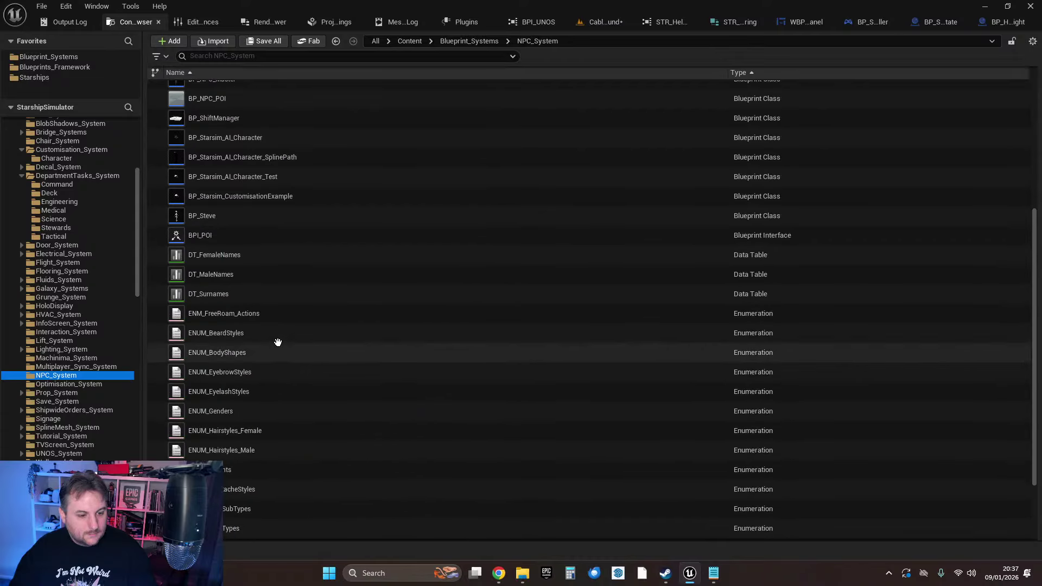
{"action": "scroll", "coordinate": [293, 377], "scroll_direction": "down", "scroll_amount": 1}
{"action": "scroll", "coordinate": [296, 384], "scroll_direction": "down", "scroll_amount": 1}
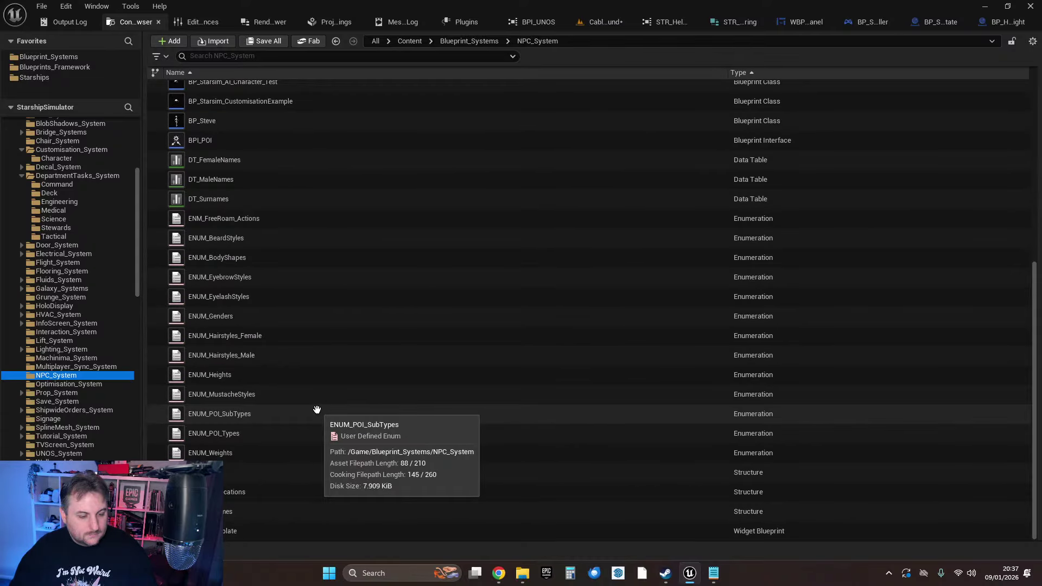
{"action": "scroll", "coordinate": [317, 409], "scroll_direction": "up", "scroll_amount": 5}
{"action": "scroll", "coordinate": [64, 258], "scroll_direction": "up", "scroll_amount": 3}
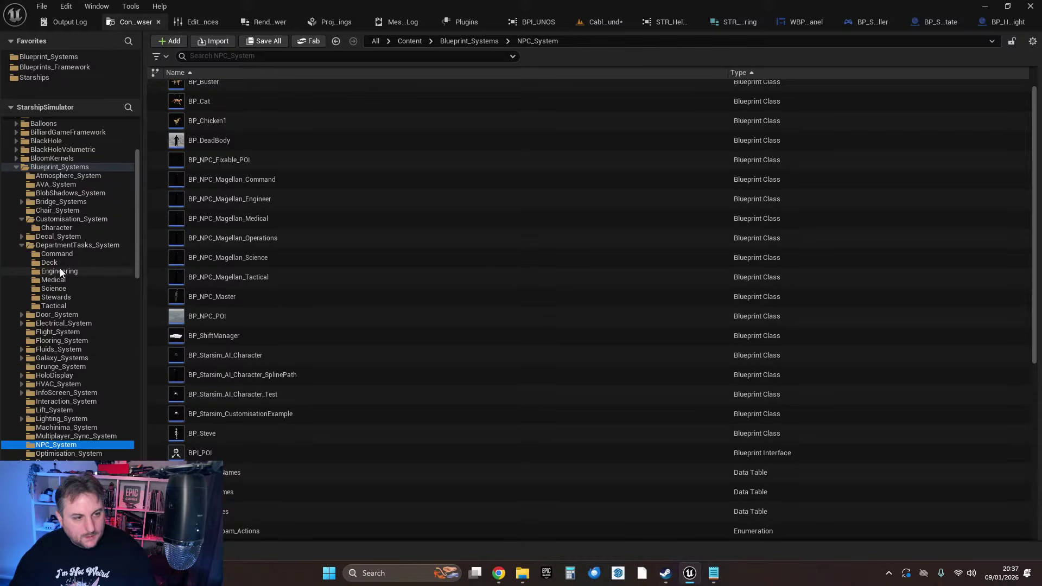
{"action": "left_click", "coordinate": [76, 245]}
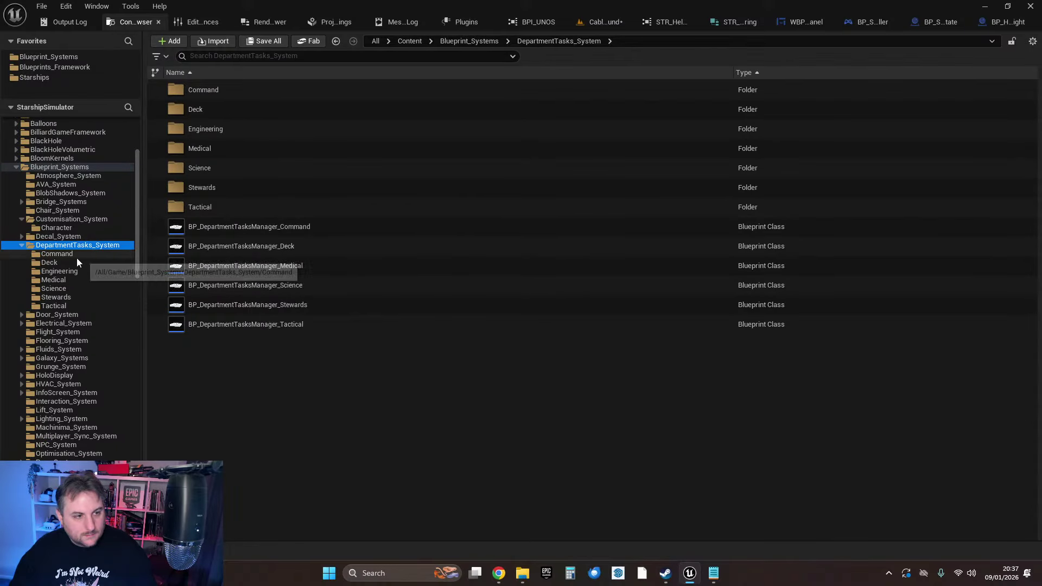
{"action": "scroll", "coordinate": [78, 291], "scroll_direction": "down", "scroll_amount": 1}
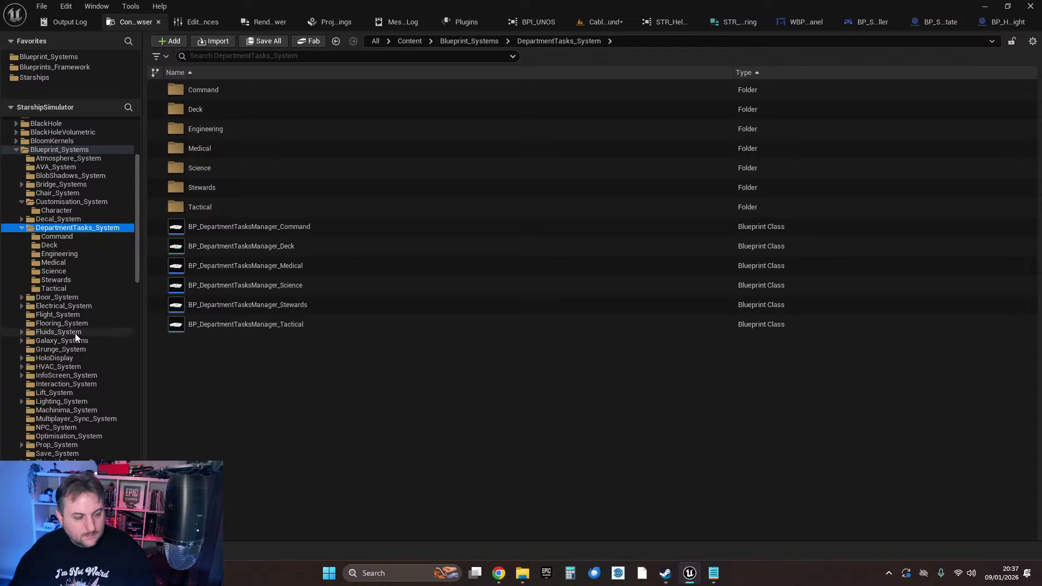
- Look through the ShipwideOrders_System folder with its Dialogue and ExploreSystem subfolders, and return to the DepartmentTasks_System folder
{"action": "scroll", "coordinate": [60, 326], "scroll_direction": "down", "scroll_amount": 1}
{"action": "scroll", "coordinate": [61, 327], "scroll_direction": "down", "scroll_amount": 1}
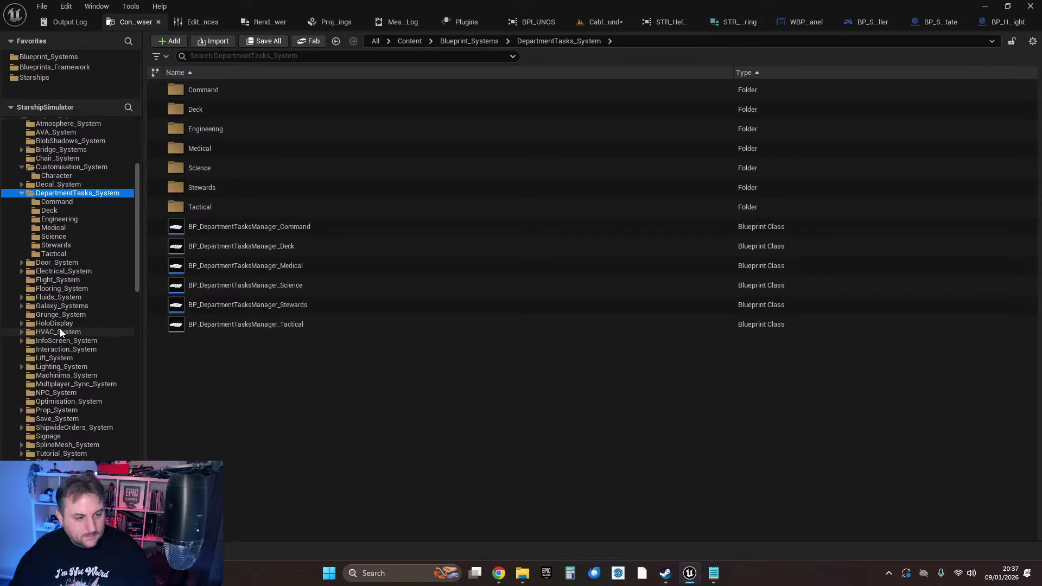
{"action": "left_click", "coordinate": [21, 427]}
{"action": "left_click", "coordinate": [47, 431]}
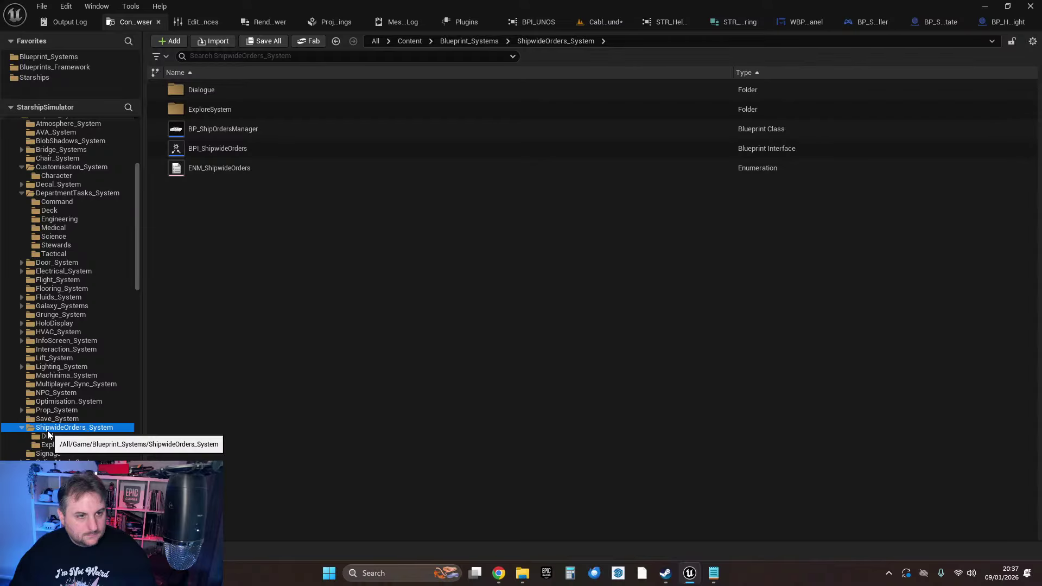
{"action": "left_click", "coordinate": [49, 436]}
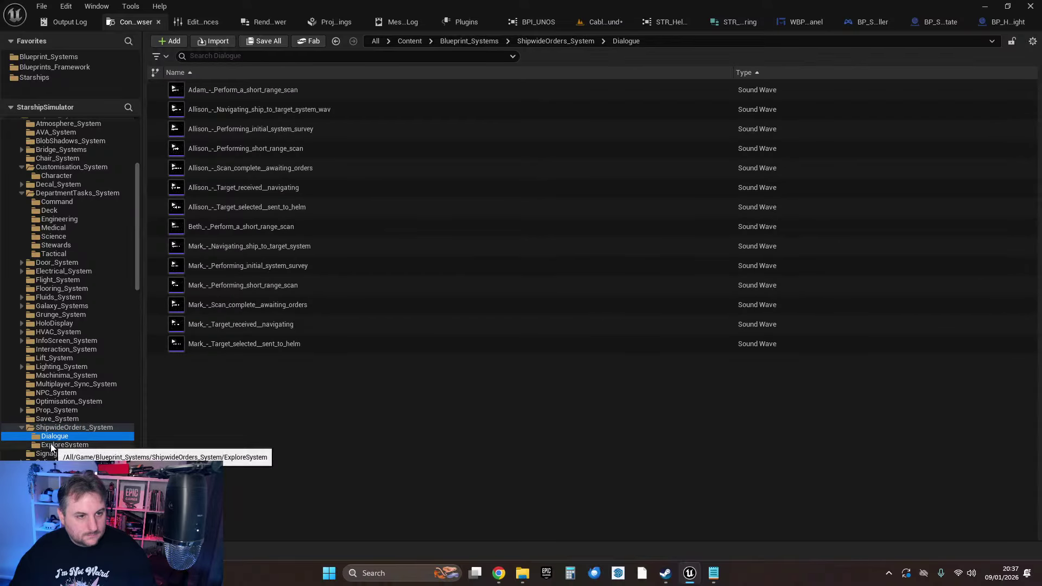
{"action": "left_click", "coordinate": [53, 445]}
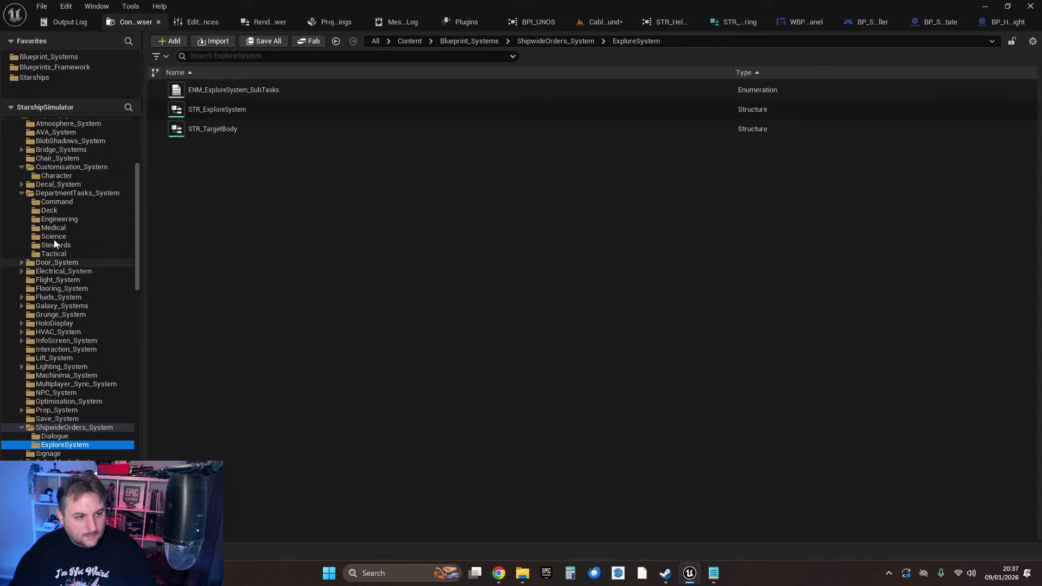
{"action": "left_click", "coordinate": [58, 194]}
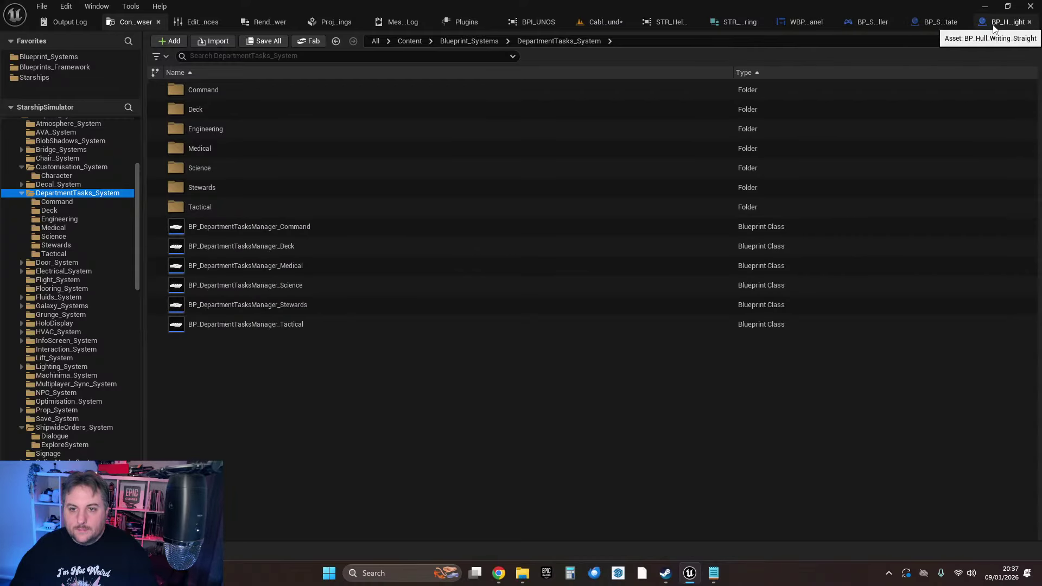
- In the Cabling_Playground level, select BP_Starsim_AI_Character_Test4, check its Default settings and open its blueprint for editing
{"action": "left_click", "coordinate": [597, 22]}
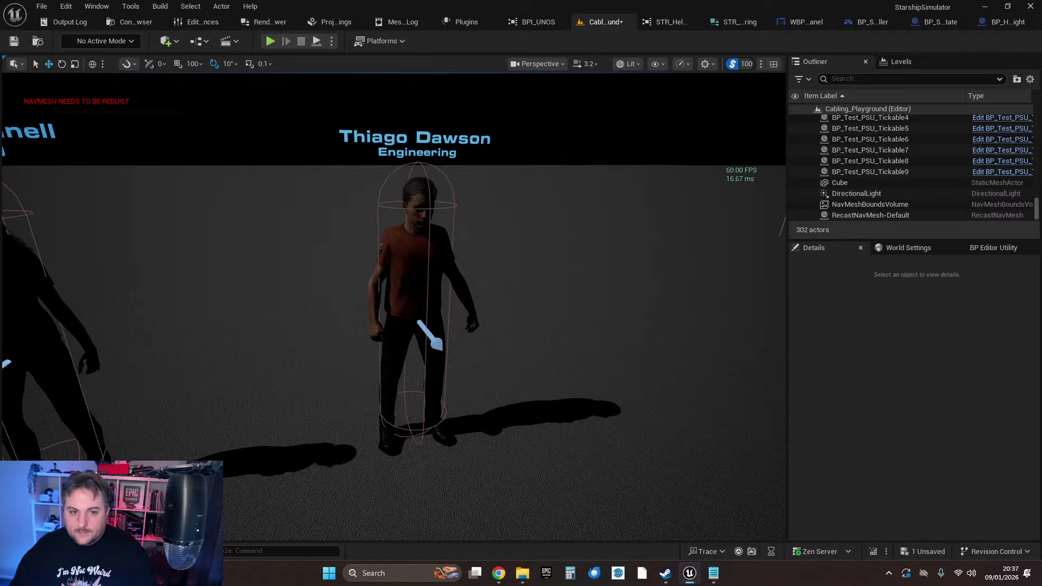
{"action": "left_click", "coordinate": [415, 271]}
{"action": "scroll", "coordinate": [887, 392], "scroll_direction": "down", "scroll_amount": 8}
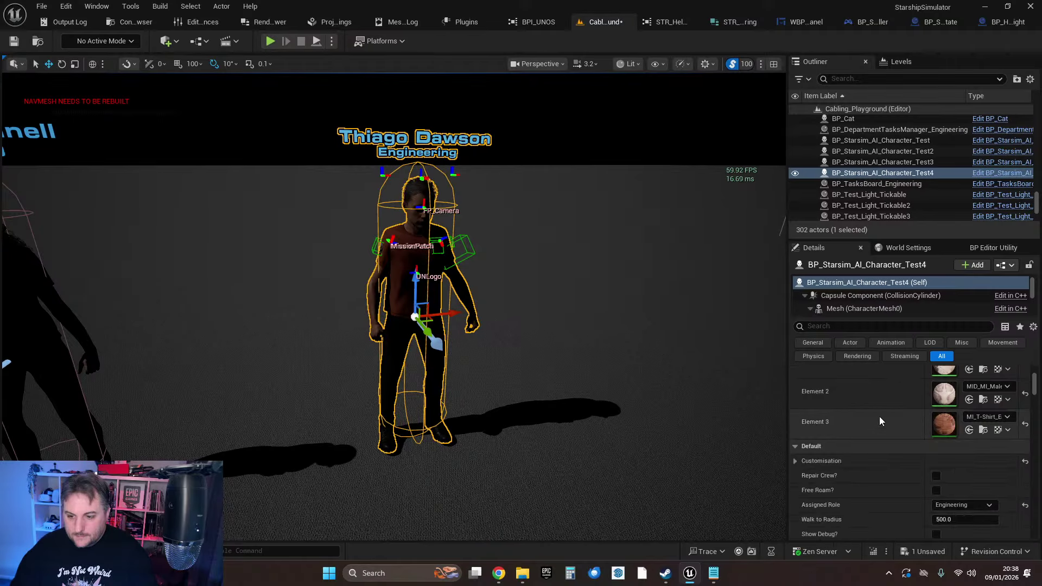
{"action": "scroll", "coordinate": [879, 416], "scroll_direction": "down", "scroll_amount": 4}
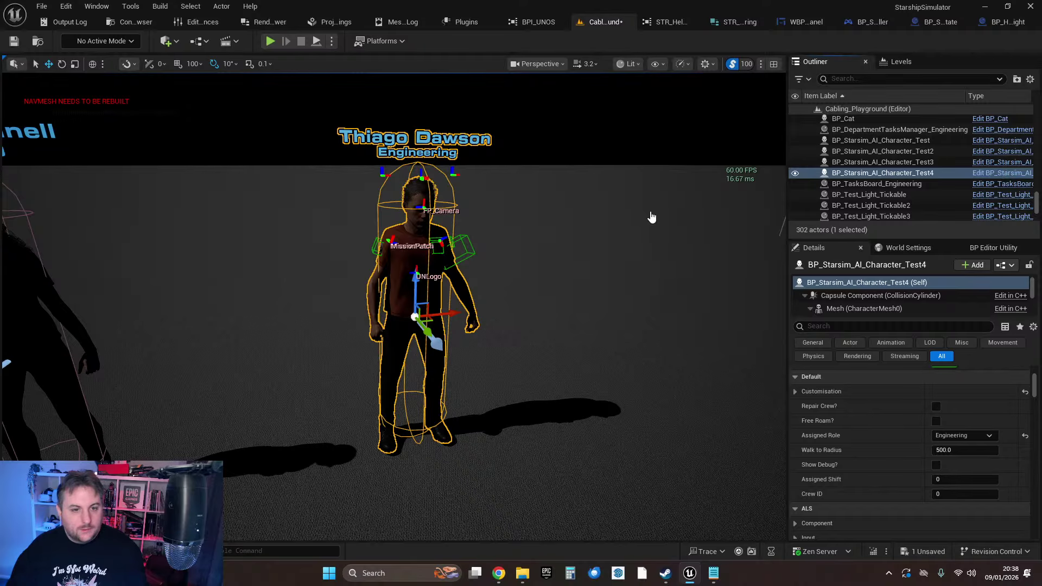
{"action": "key", "text": "ctrl+e"}
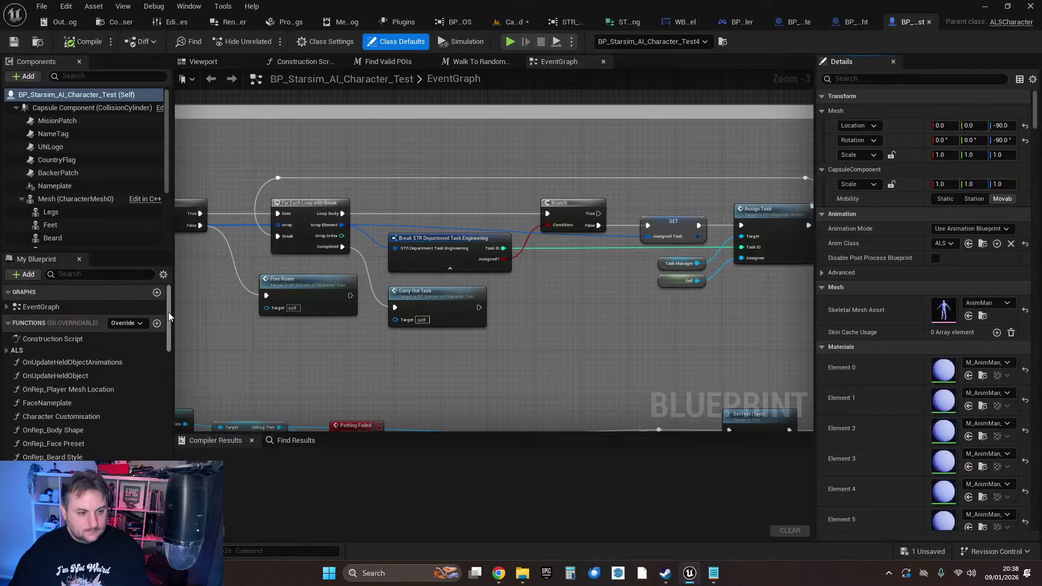
- Look through the character blueprint's variables and survey the event graph around the Main NPC Logic section
{"action": "scroll", "coordinate": [169, 316], "scroll_direction": "down", "scroll_amount": 10}
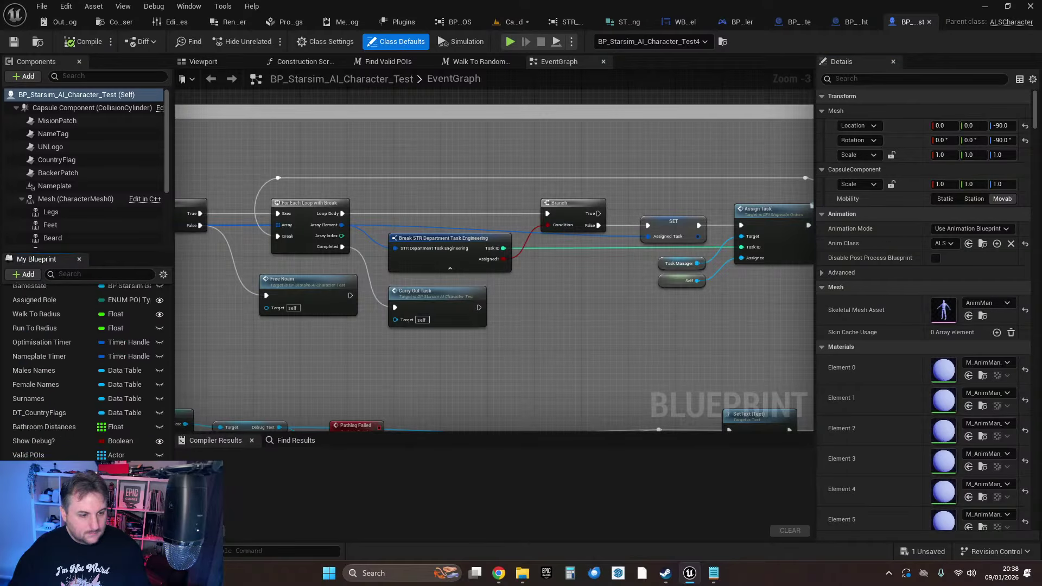
{"action": "scroll", "coordinate": [87, 369], "scroll_direction": "down", "scroll_amount": 3}
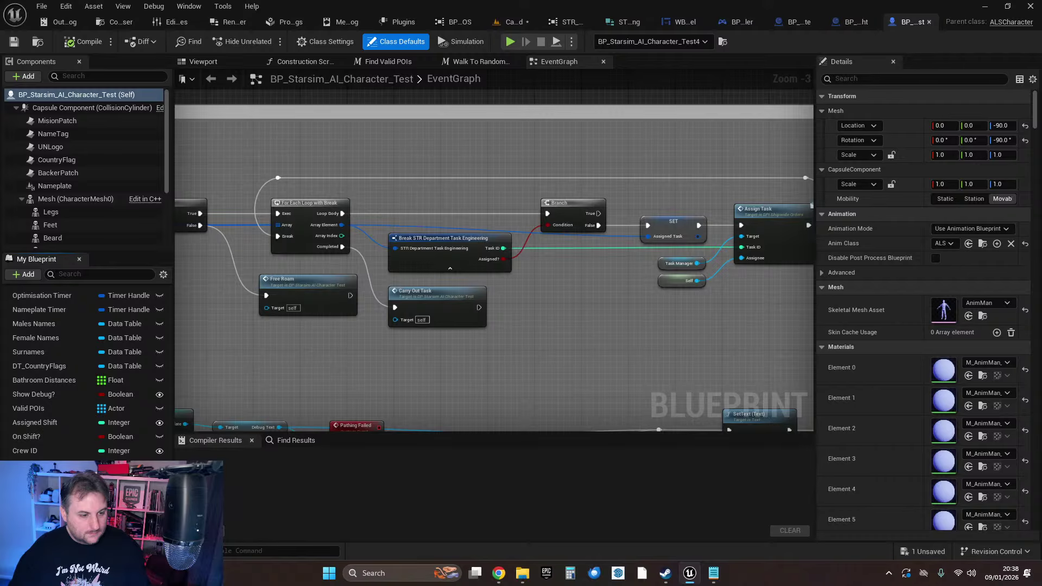
{"action": "left_click_drag", "start_coordinate": [168, 471], "coordinate": [167, 388]}
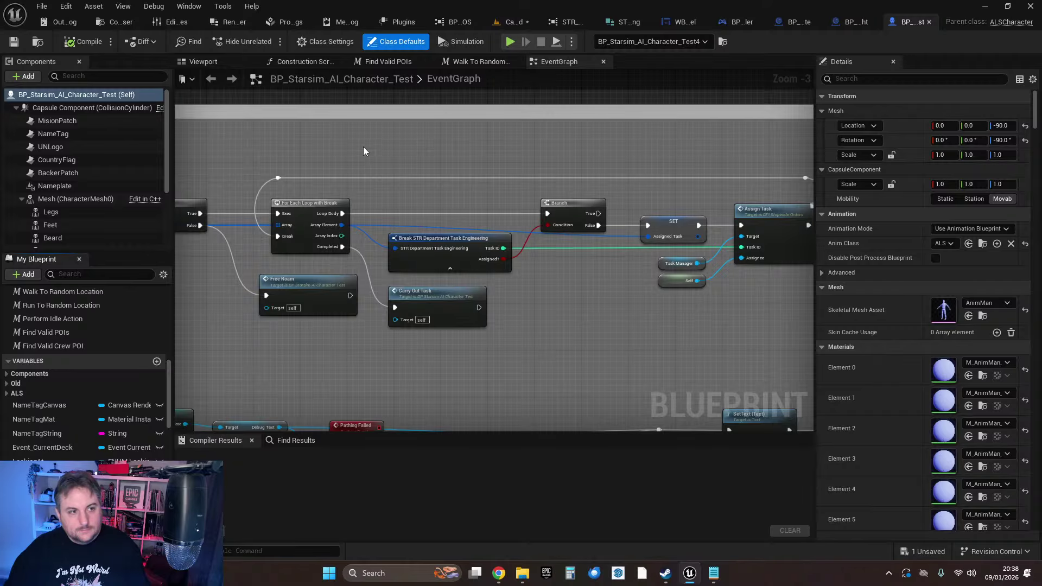
{"action": "scroll", "coordinate": [420, 207], "scroll_direction": "down", "scroll_amount": 3}
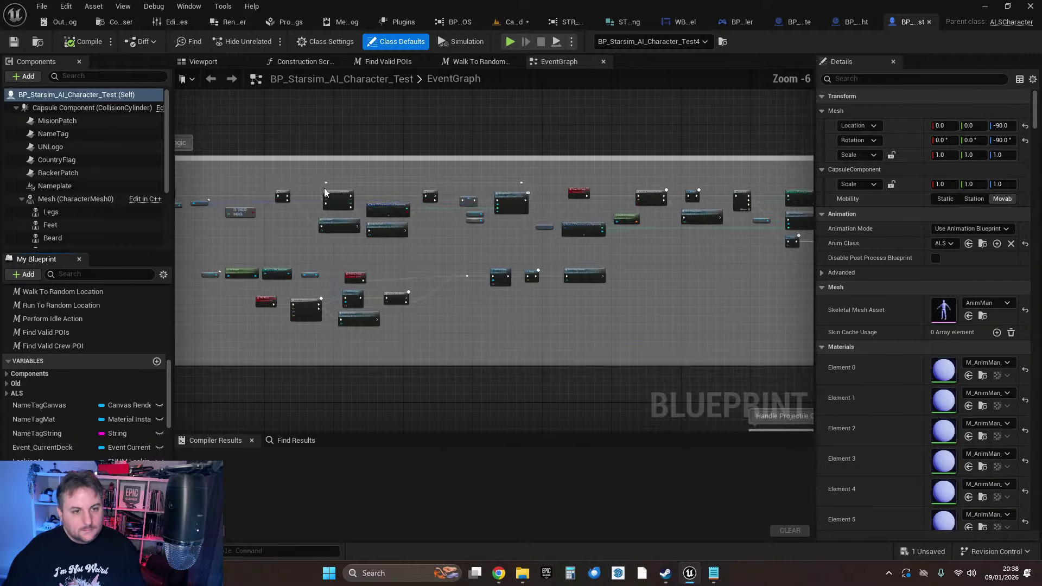
{"action": "right_click_drag", "start_coordinate": [323, 188], "coordinate": [780, 190]}
{"action": "right_click_drag", "start_coordinate": [276, 211], "coordinate": [345, 155]}
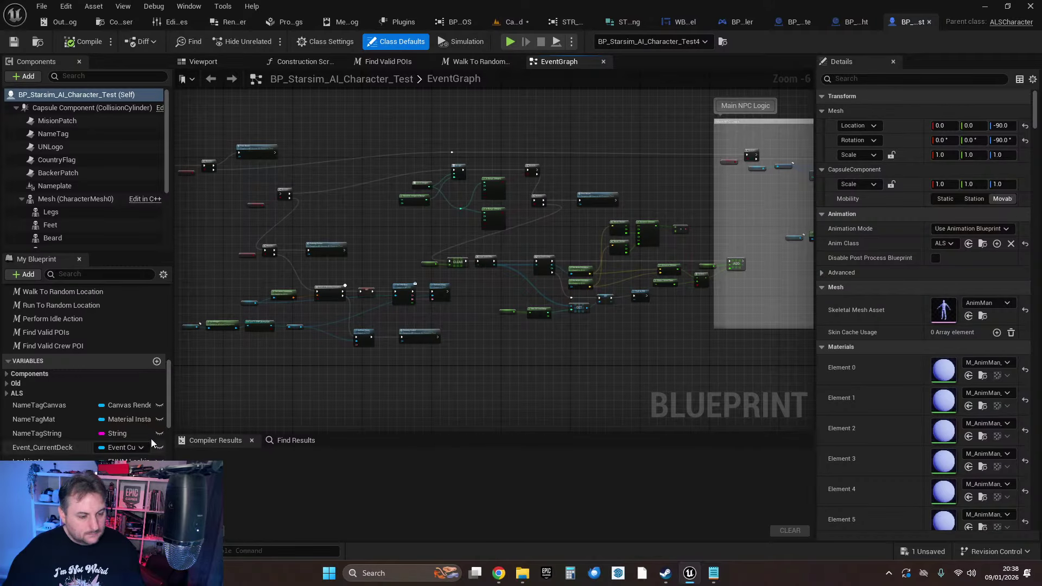
{"action": "scroll", "coordinate": [158, 439], "scroll_direction": "down", "scroll_amount": 5}
{"action": "scroll", "coordinate": [91, 372], "scroll_direction": "down", "scroll_amount": 5}
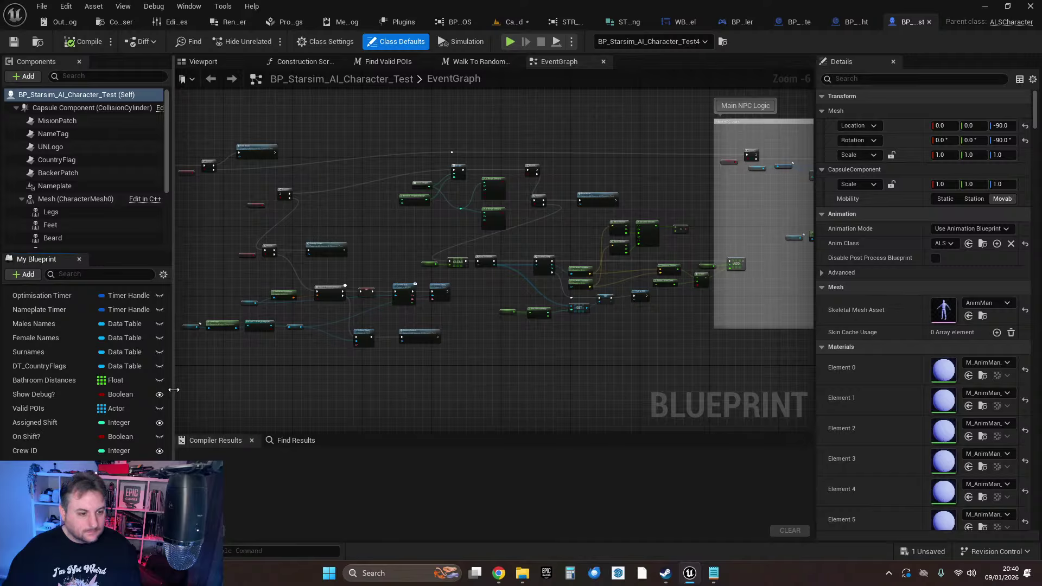
{"action": "scroll", "coordinate": [157, 452], "scroll_direction": "up", "scroll_amount": 2}
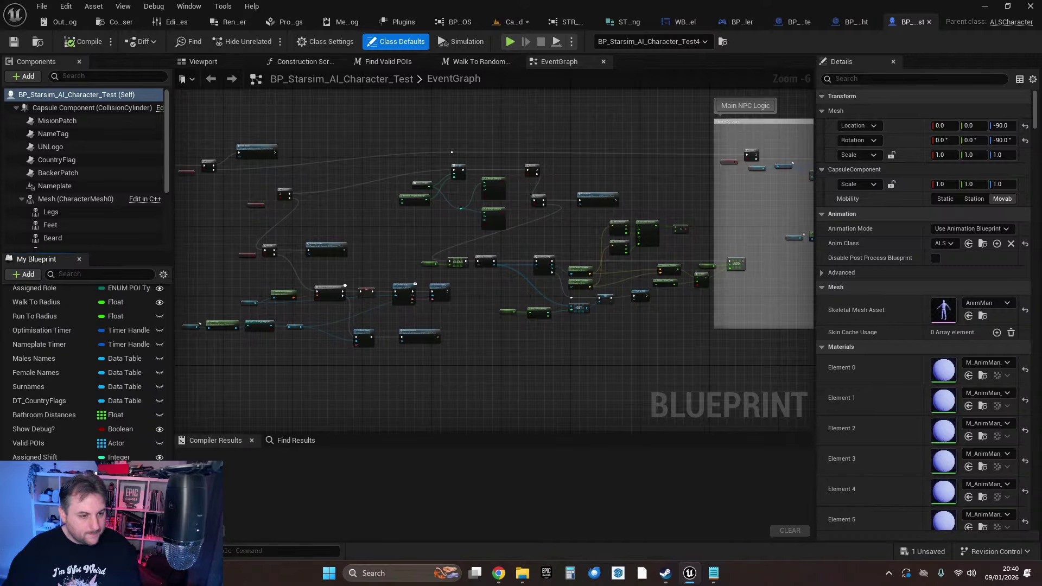
{"action": "scroll", "coordinate": [108, 450], "scroll_direction": "up", "scroll_amount": 8}
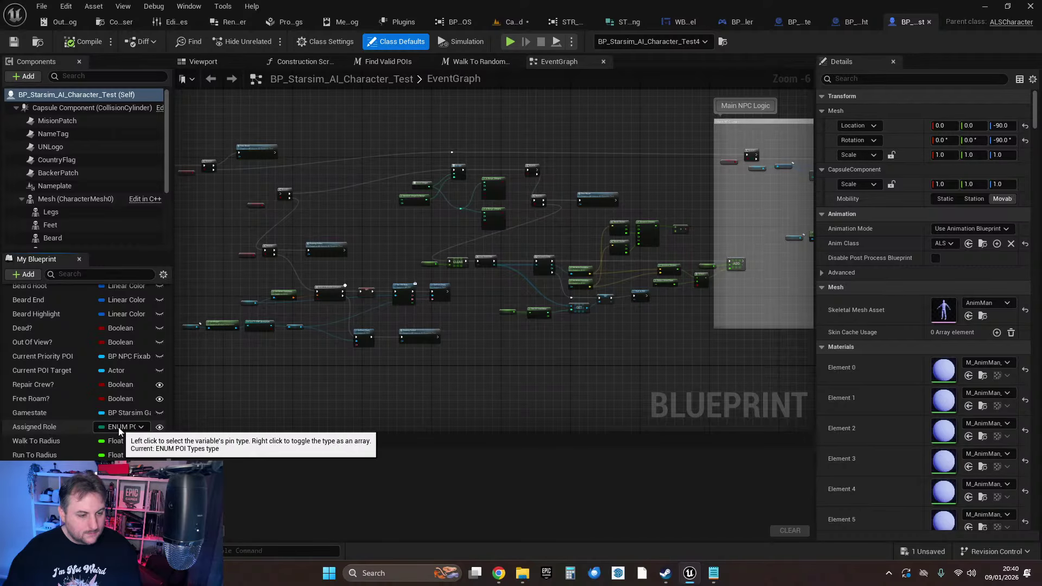
{"action": "scroll", "coordinate": [119, 430], "scroll_direction": "up", "scroll_amount": 9}
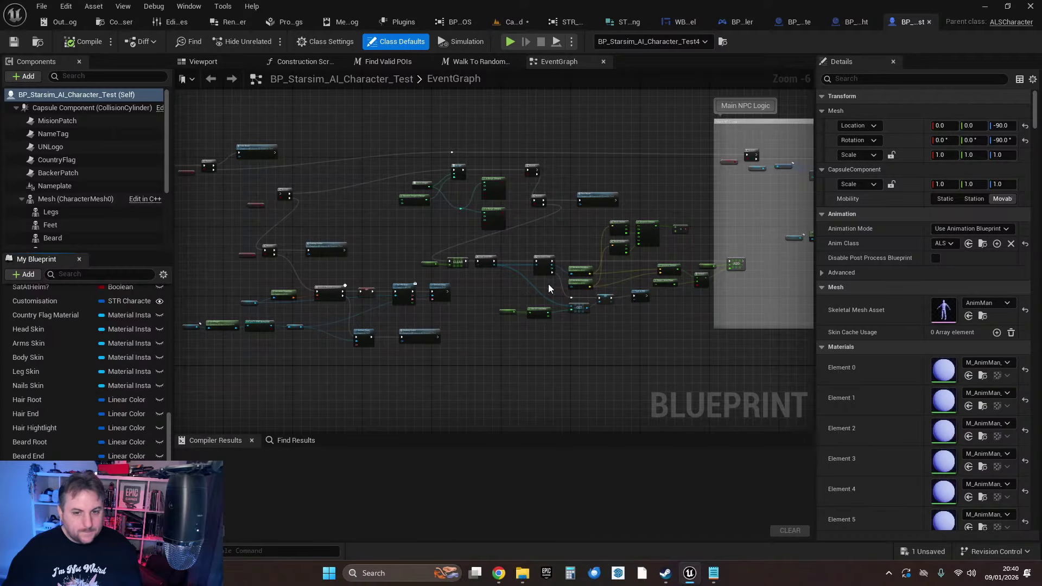
- Examine the event graph nodes preceding Main NPC Logic, including the On Shift branch, random integer range checks and sleeping logic
{"action": "right_click_drag", "start_coordinate": [386, 204], "coordinate": [459, 265]}
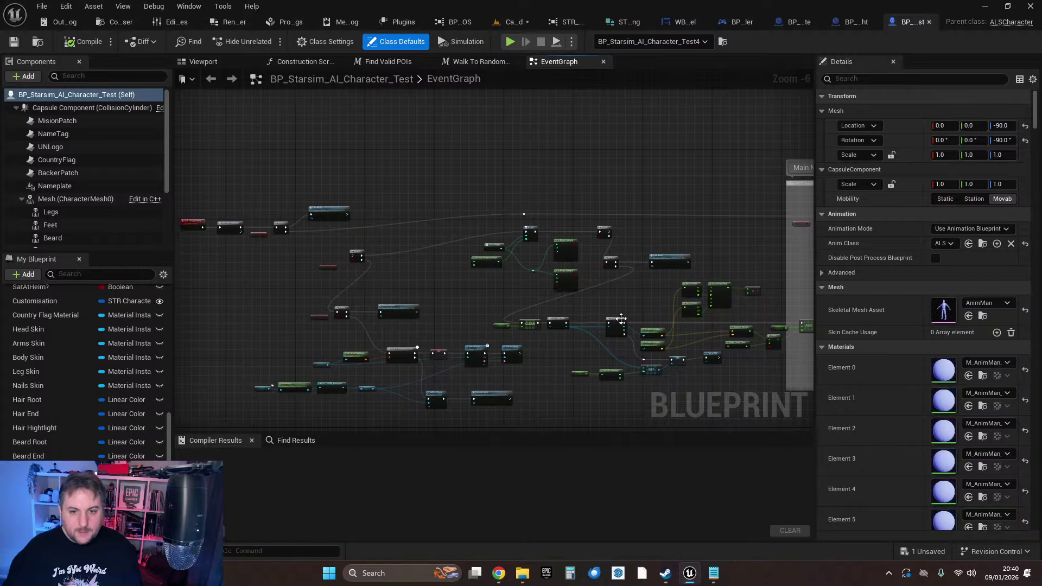
{"action": "right_click_drag", "start_coordinate": [653, 317], "coordinate": [639, 283]}
{"action": "scroll", "coordinate": [458, 243], "scroll_direction": "up", "scroll_amount": 3}
{"action": "scroll", "coordinate": [422, 235], "scroll_direction": "down", "scroll_amount": 2}
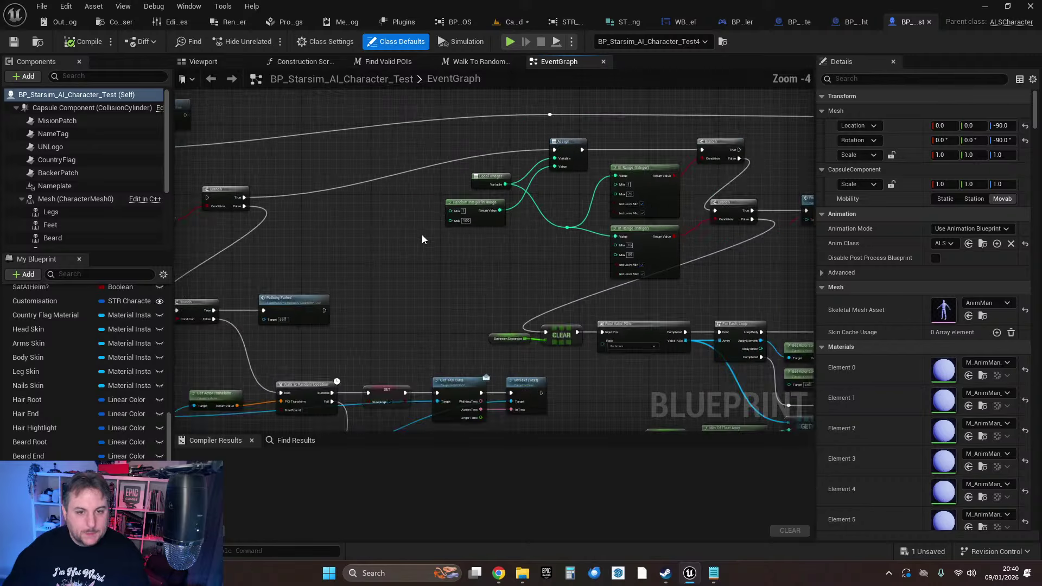
{"action": "right_click_drag", "start_coordinate": [326, 220], "coordinate": [507, 139]}
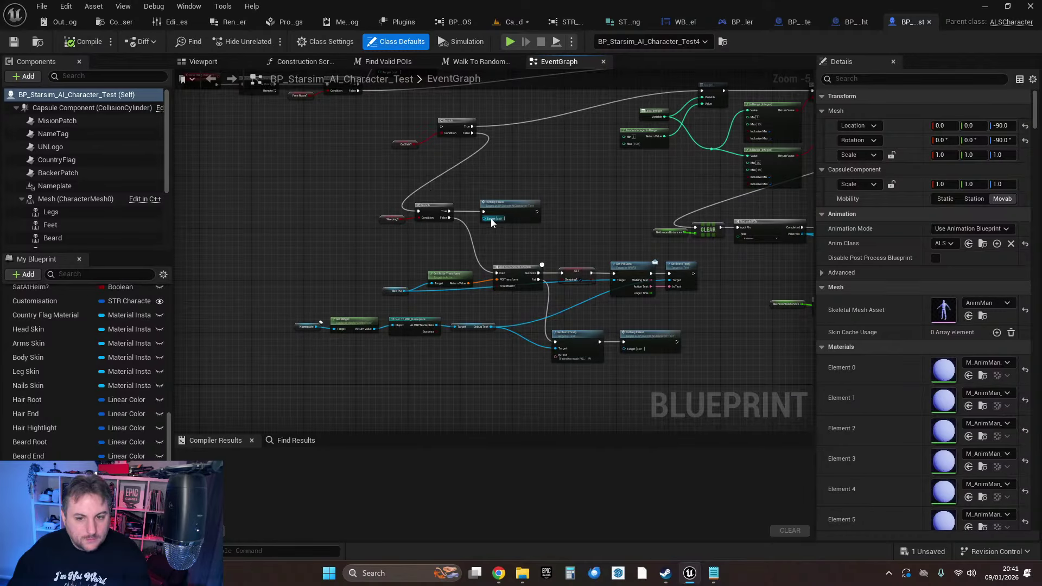
{"action": "right_click_drag", "start_coordinate": [352, 252], "coordinate": [356, 340]}
- Search the blueprint's variable list, including the Old category, for the Assigned Role variable
{"action": "scroll", "coordinate": [94, 376], "scroll_direction": "up", "scroll_amount": 4}
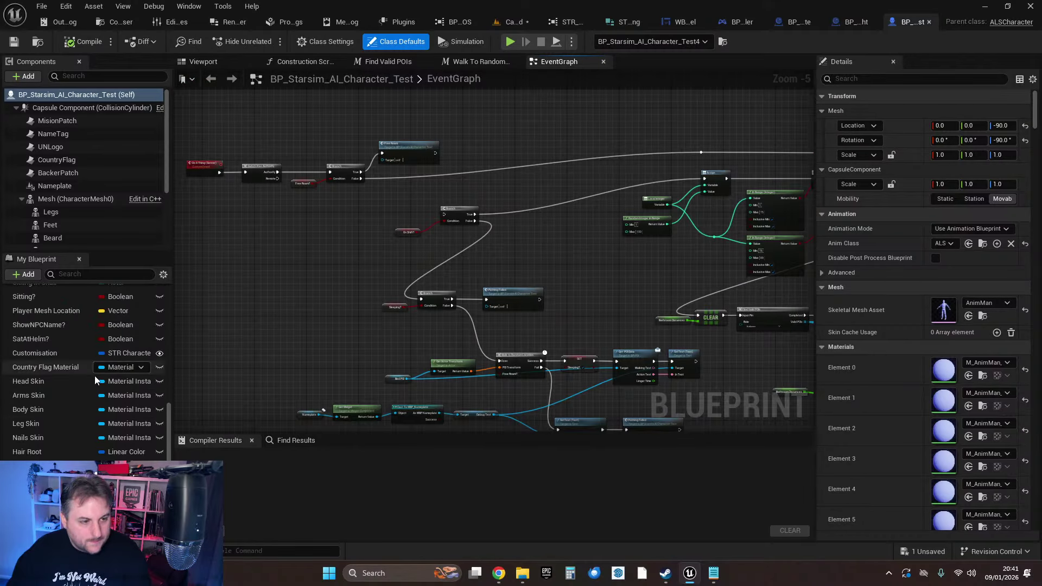
{"action": "scroll", "coordinate": [117, 376], "scroll_direction": "up", "scroll_amount": 3}
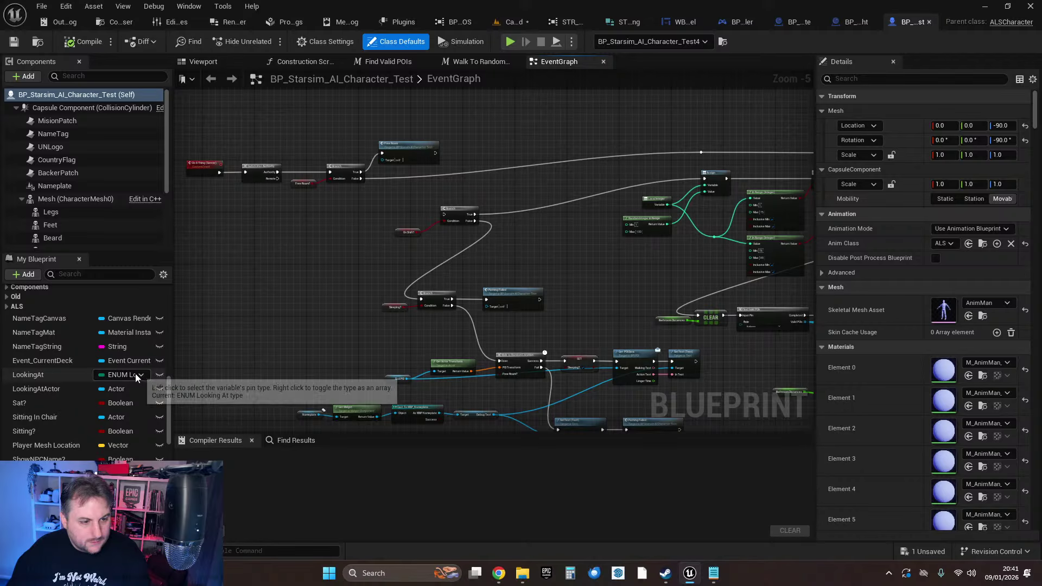
{"action": "scroll", "coordinate": [130, 389], "scroll_direction": "down", "scroll_amount": 3}
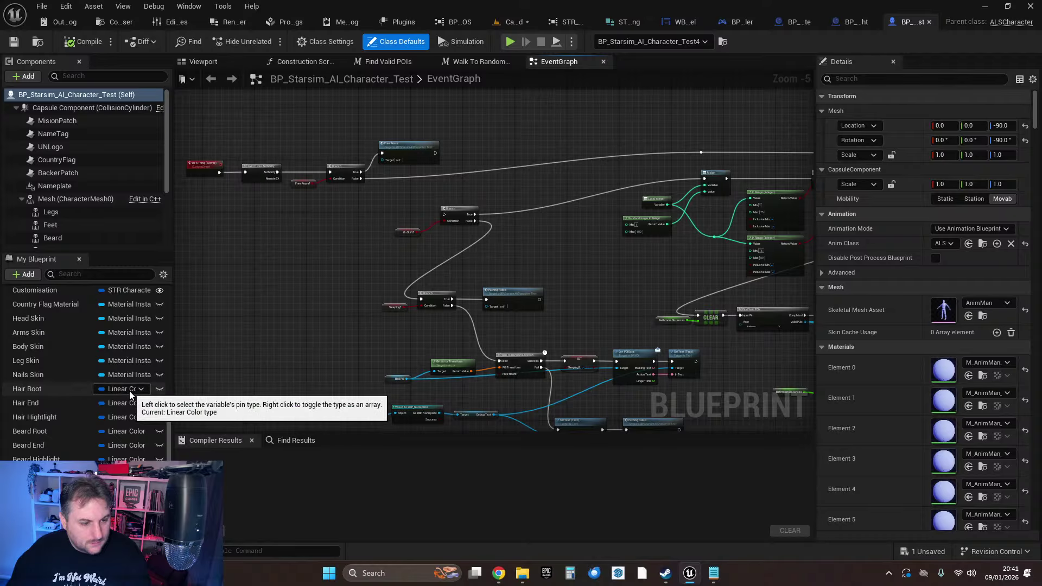
{"action": "scroll", "coordinate": [62, 402], "scroll_direction": "up", "scroll_amount": 4}
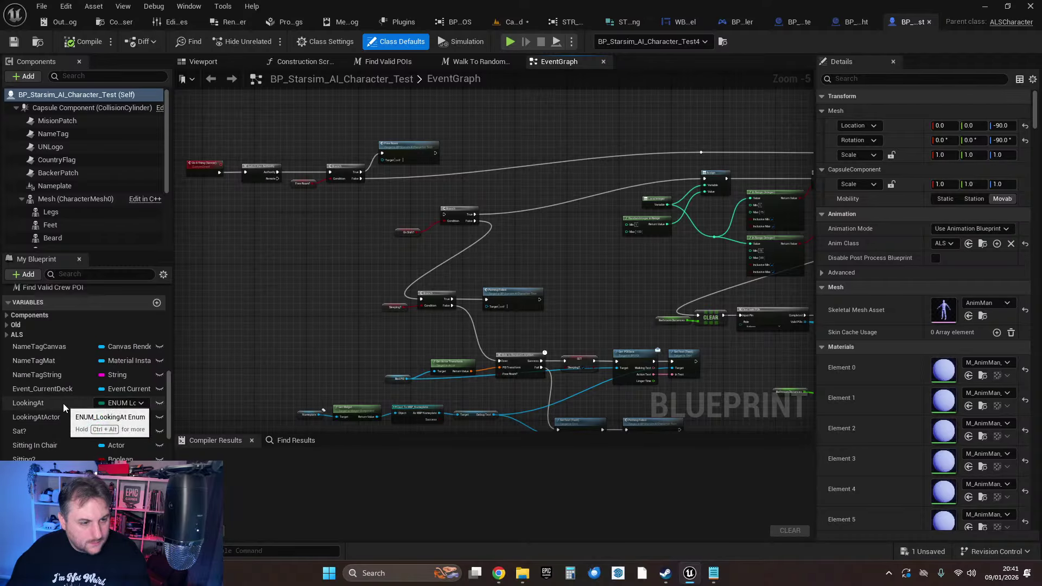
{"action": "left_click", "coordinate": [7, 325]}
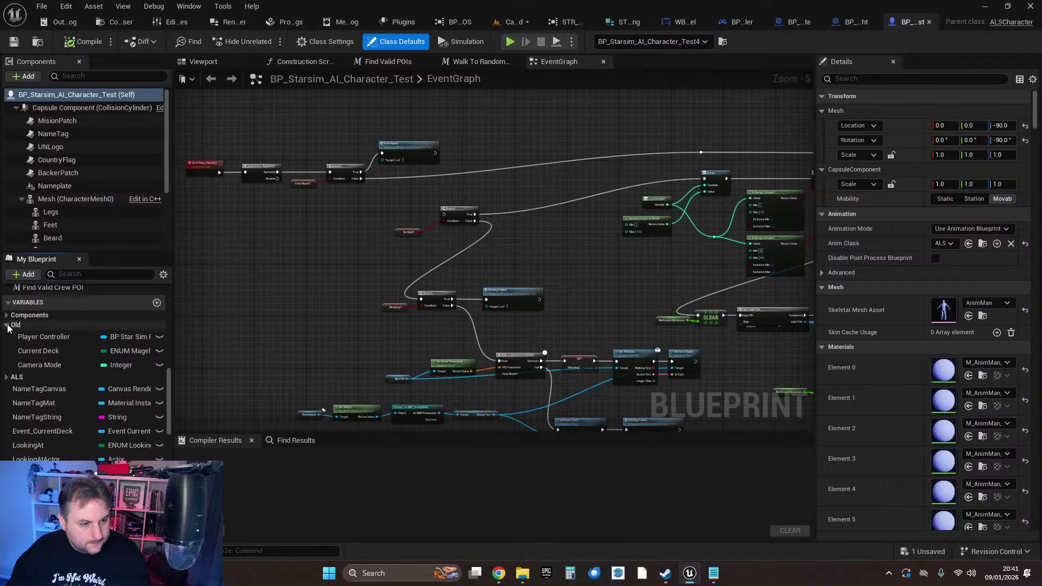
{"action": "left_click", "coordinate": [6, 377]}
{"action": "scroll", "coordinate": [59, 369], "scroll_direction": "down", "scroll_amount": 5}
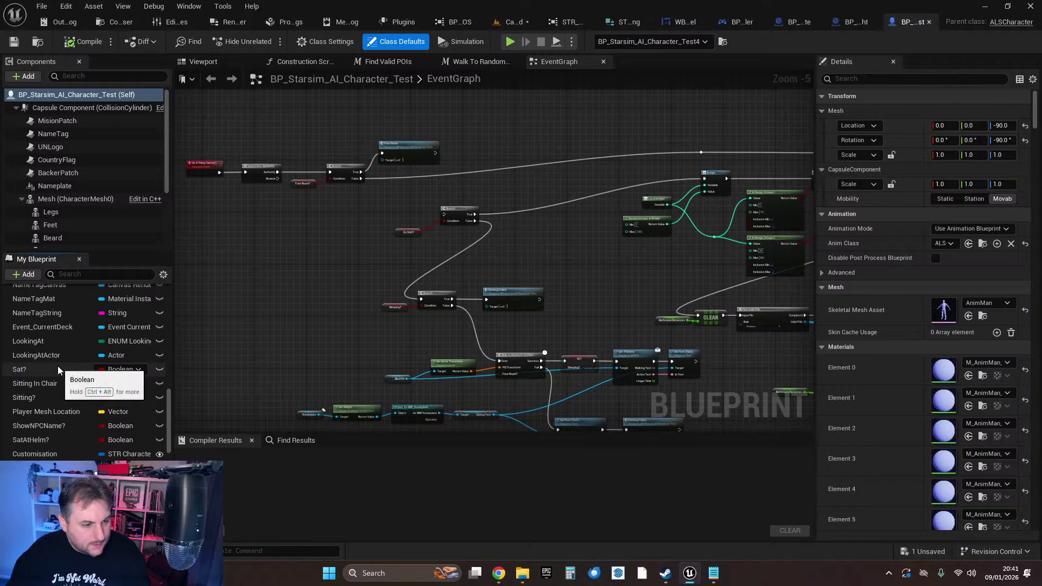
{"action": "scroll", "coordinate": [60, 370], "scroll_direction": "down", "scroll_amount": 4}
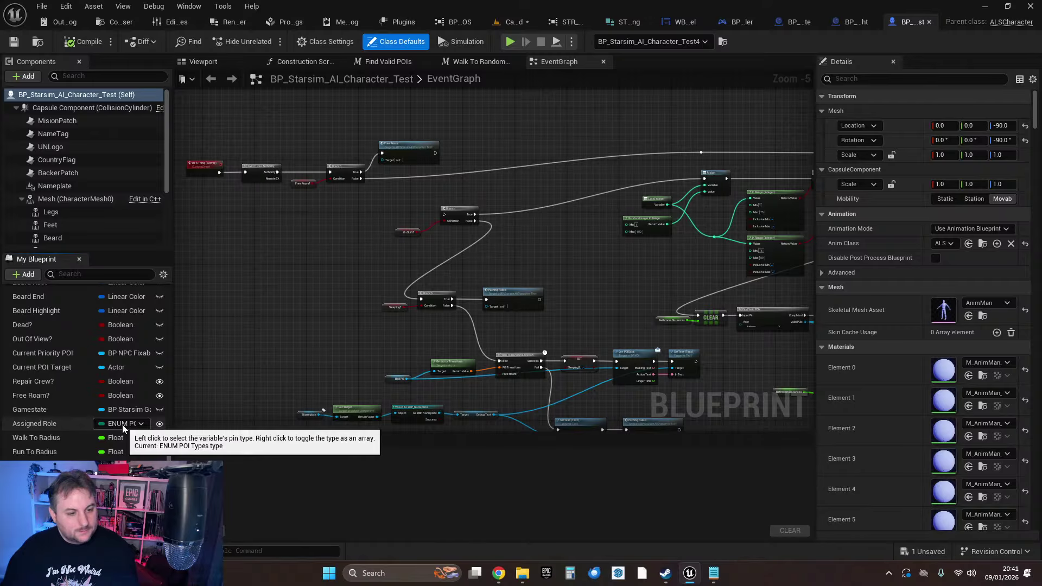
- Select the Assigned Role variable, browse to its variable type and open the ENUM_POI_Types enumeration
{"action": "left_click", "coordinate": [52, 424]}
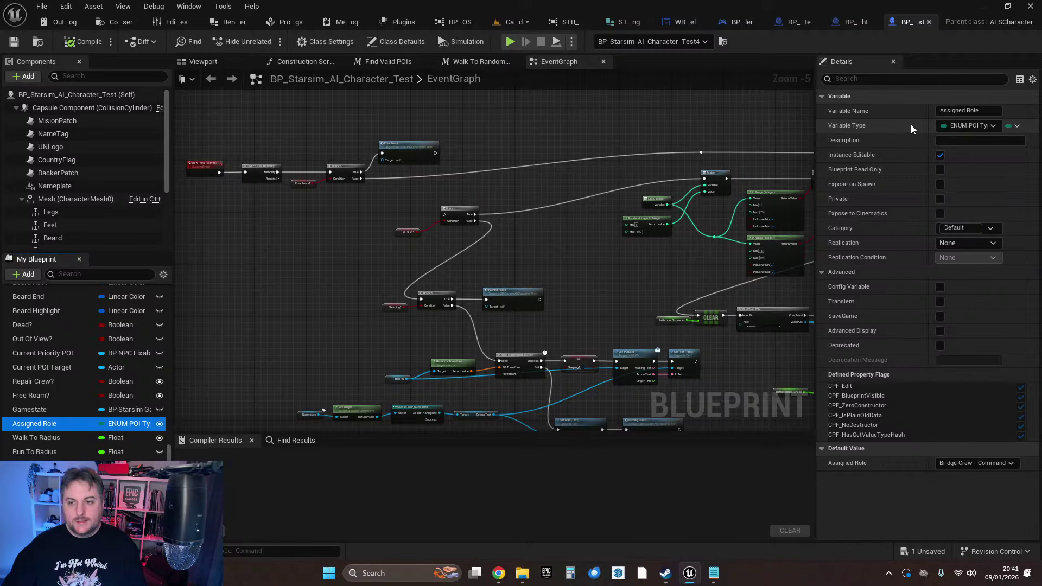
{"action": "right_click", "coordinate": [955, 125]}
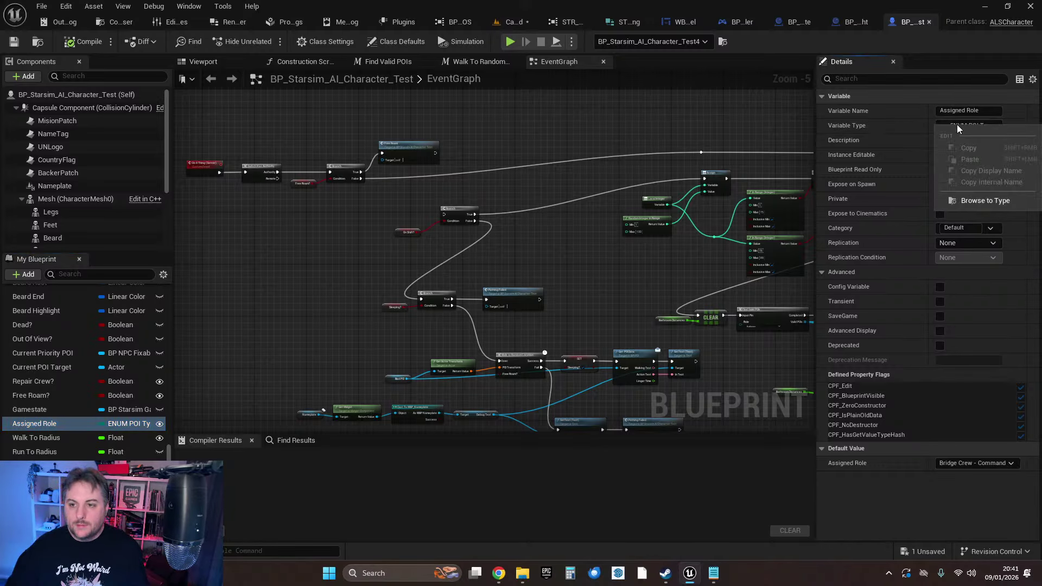
{"action": "left_click", "coordinate": [978, 201]}
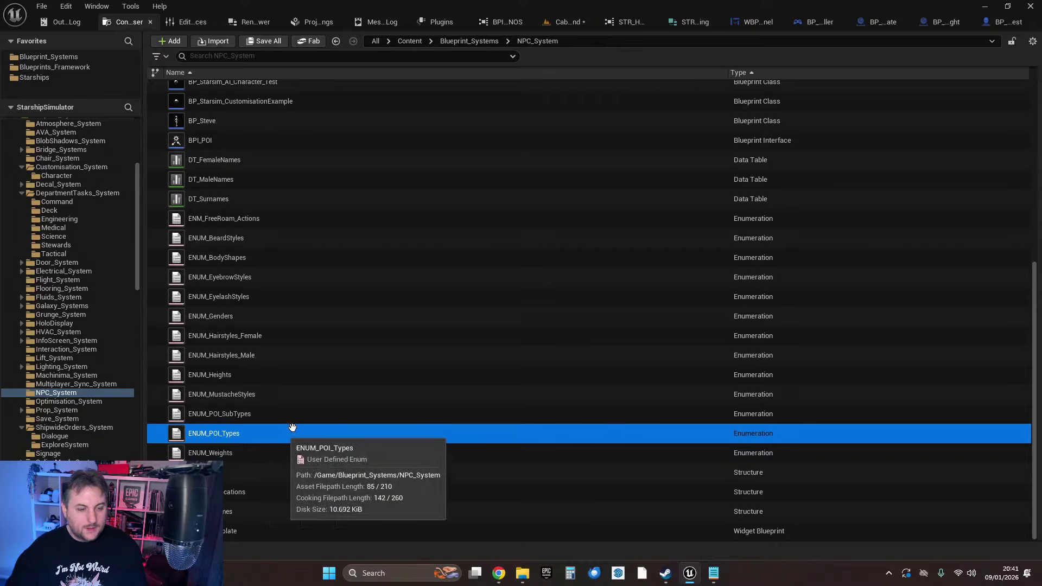
{"action": "double_click", "coordinate": [234, 433]}
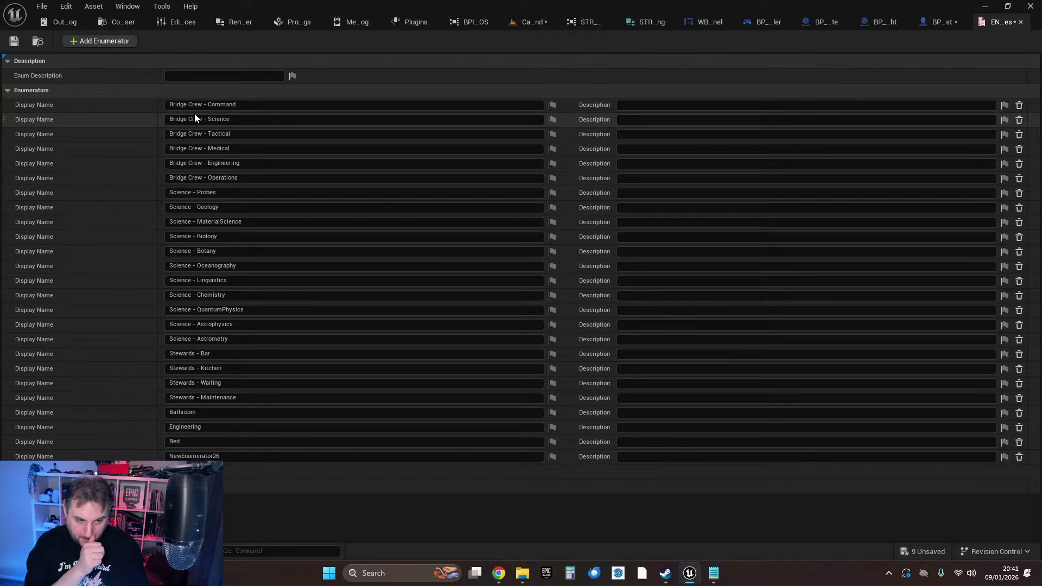
- Add a new enumerator at the end of ENUM_POI_Types, after Bed, with the display name Deck
{"action": "left_click", "coordinate": [275, 457]}
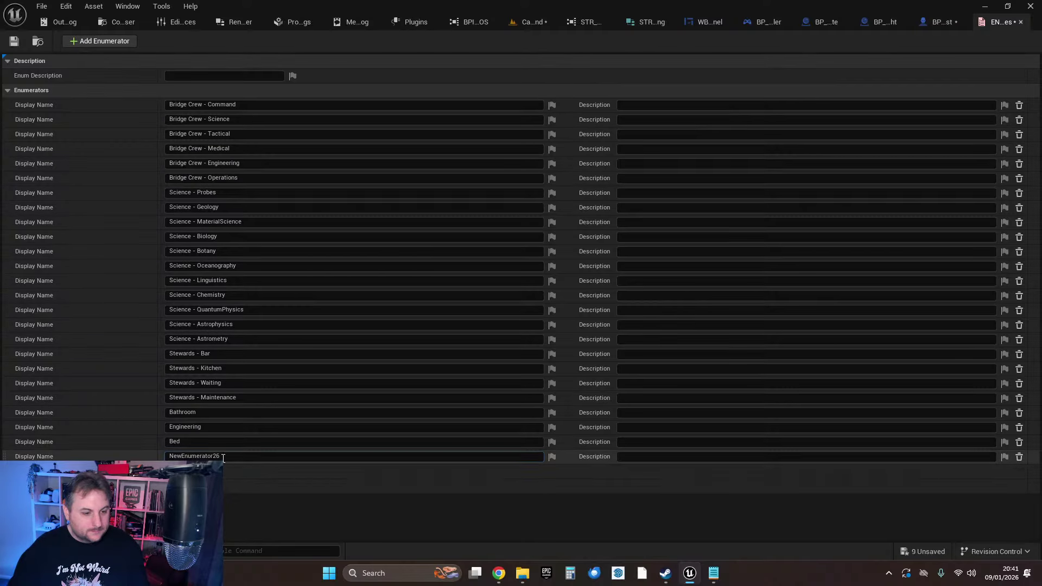
{"action": "type", "text": "Deck"}
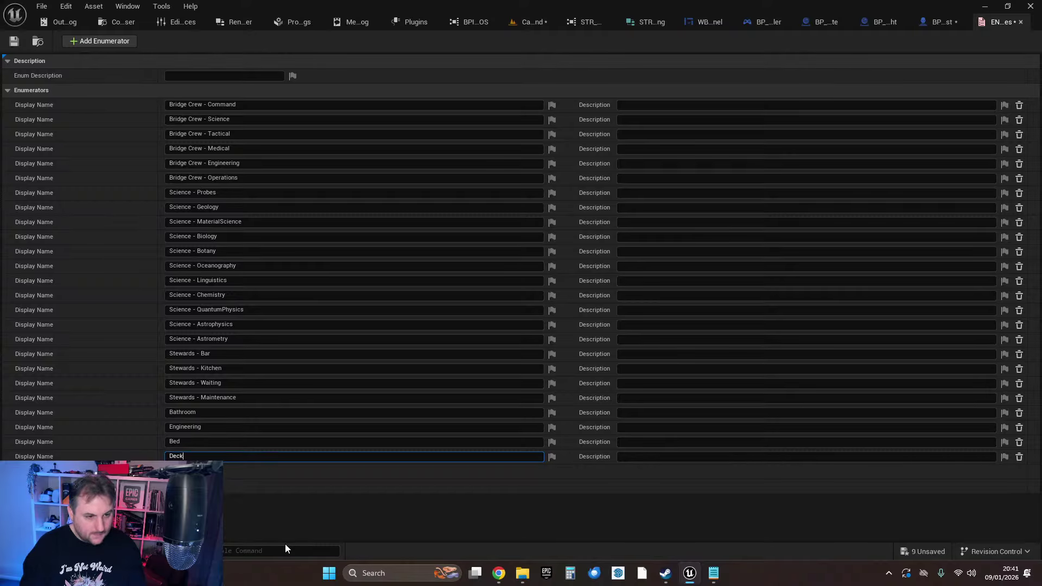
{"action": "key", "text": "Return"}
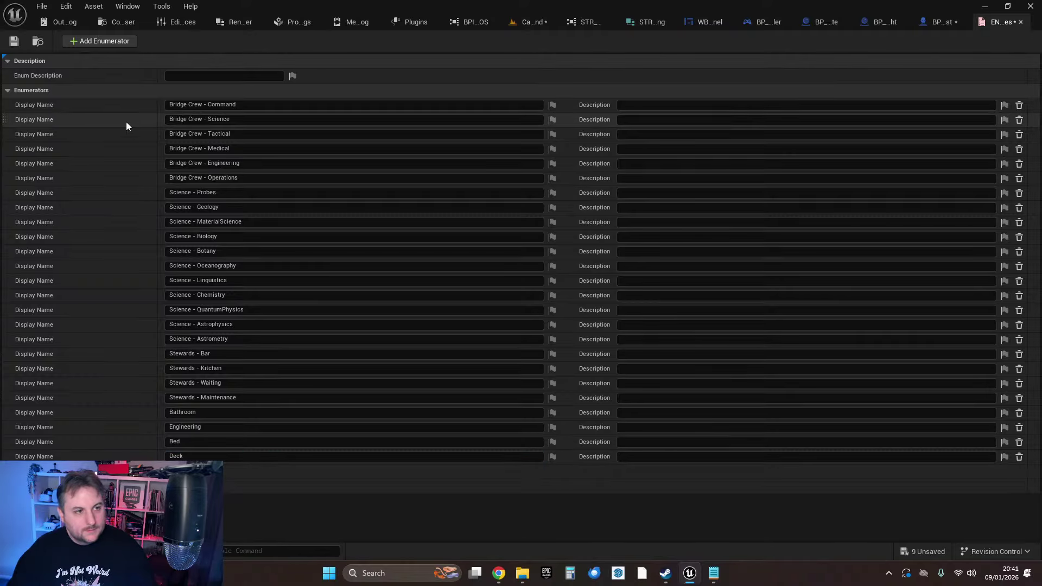
- Save the ENUM_POI_Types enumeration and set the Assigned Role of BP_Starsim_AI_Character_Test4 in the level to Deck
{"action": "left_click", "coordinate": [13, 43]}
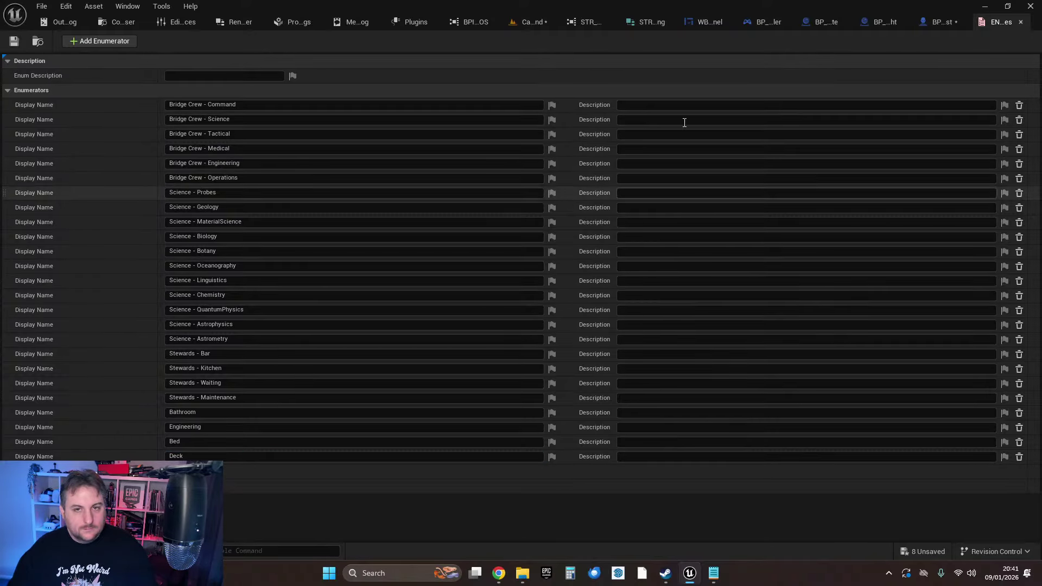
{"action": "left_click", "coordinate": [531, 23]}
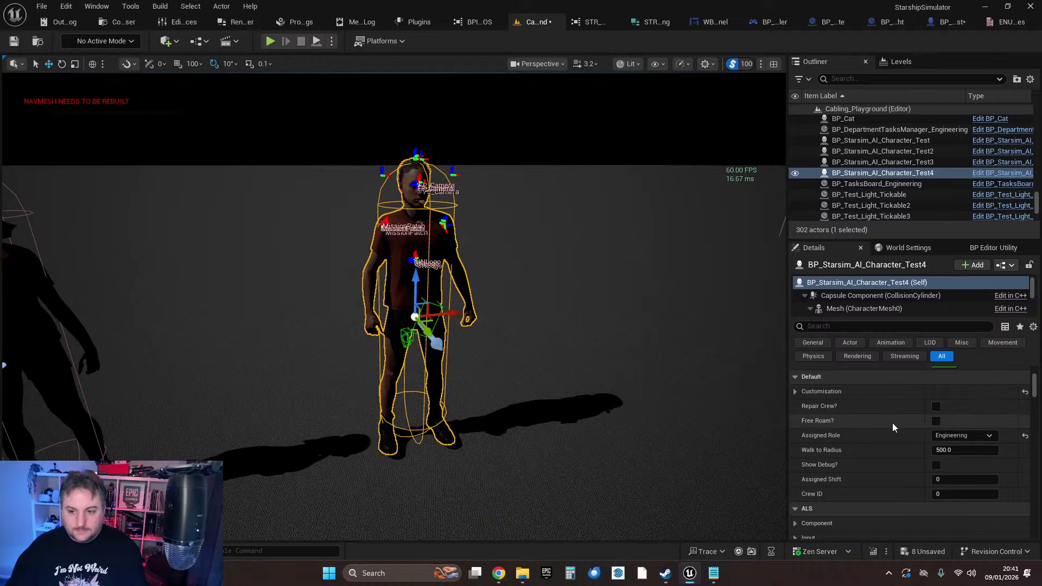
{"action": "left_click", "coordinate": [958, 436]}
{"action": "left_click", "coordinate": [961, 416]}
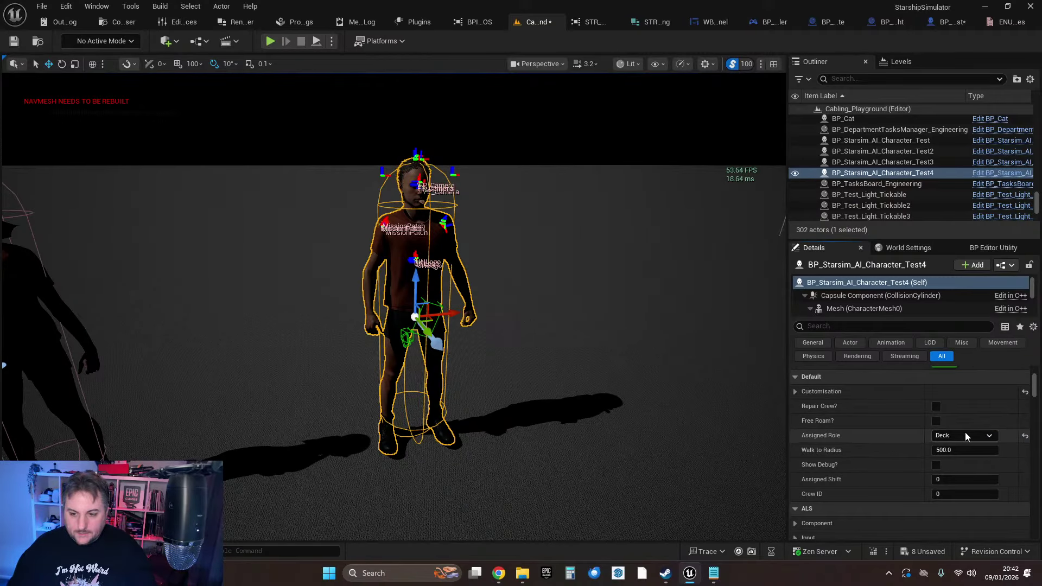
- Expand the Customisation properties of BP_Starsim_AI_Character_Test4 and set its Department to Operations
{"action": "scroll", "coordinate": [870, 421], "scroll_direction": "down", "scroll_amount": 4}
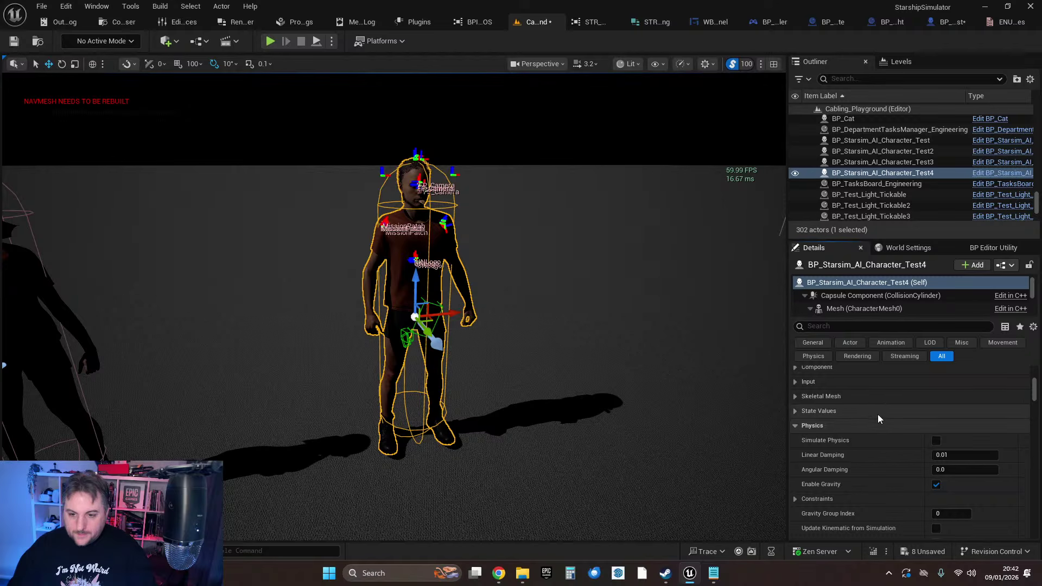
{"action": "scroll", "coordinate": [877, 415], "scroll_direction": "up", "scroll_amount": 5}
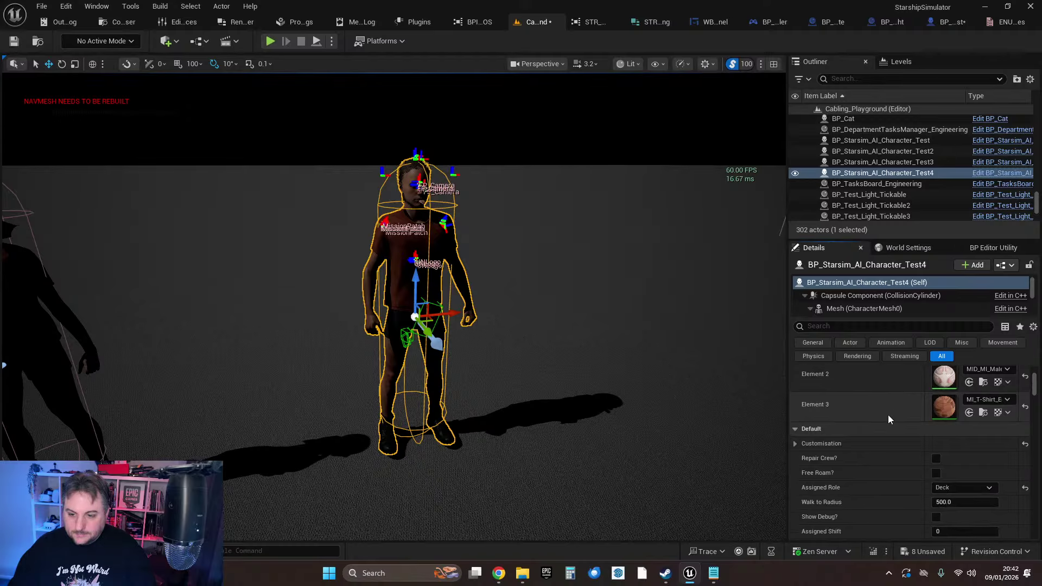
{"action": "scroll", "coordinate": [887, 413], "scroll_direction": "up", "scroll_amount": 5}
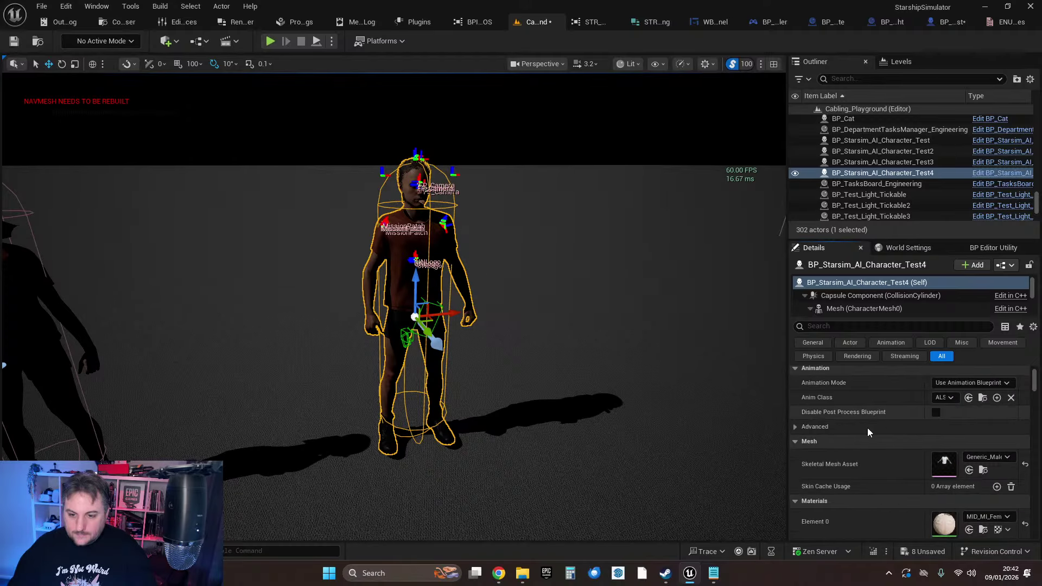
{"action": "left_click", "coordinate": [795, 426]}
{"action": "left_click", "coordinate": [794, 426]}
{"action": "scroll", "coordinate": [796, 424], "scroll_direction": "up", "scroll_amount": 2}
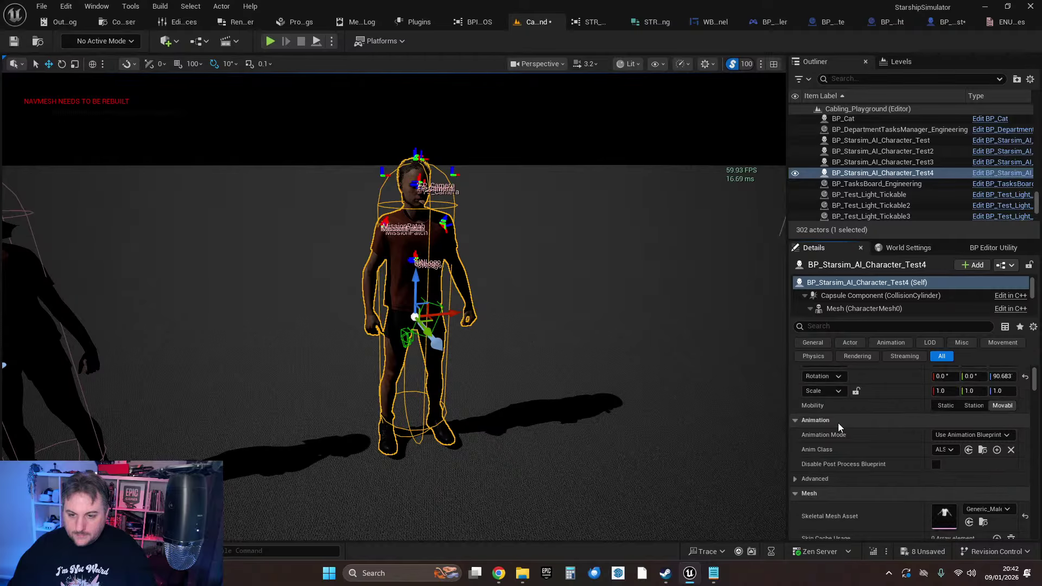
{"action": "scroll", "coordinate": [839, 423], "scroll_direction": "down", "scroll_amount": 2}
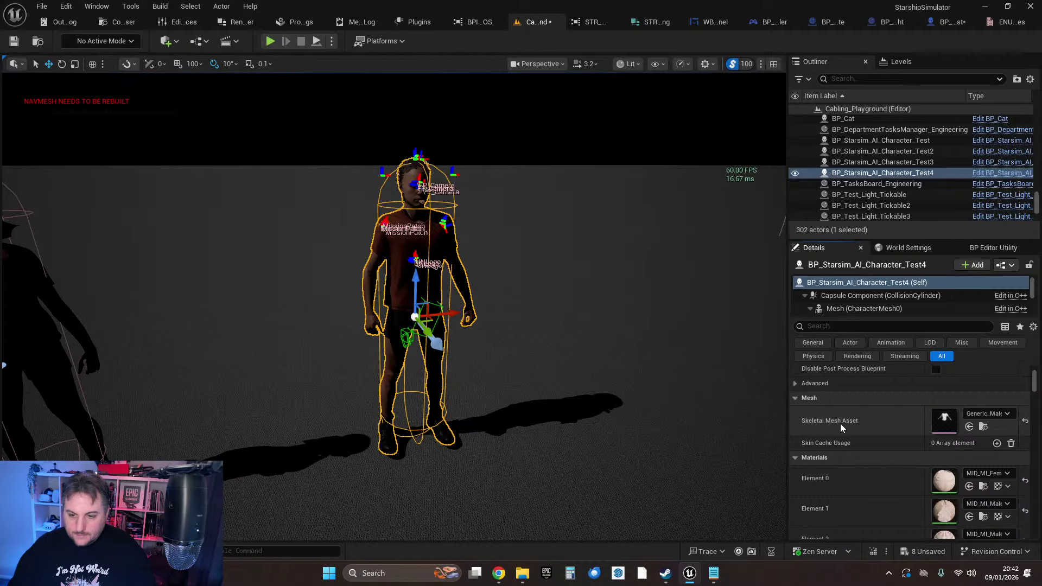
{"action": "scroll", "coordinate": [840, 423], "scroll_direction": "down", "scroll_amount": 5}
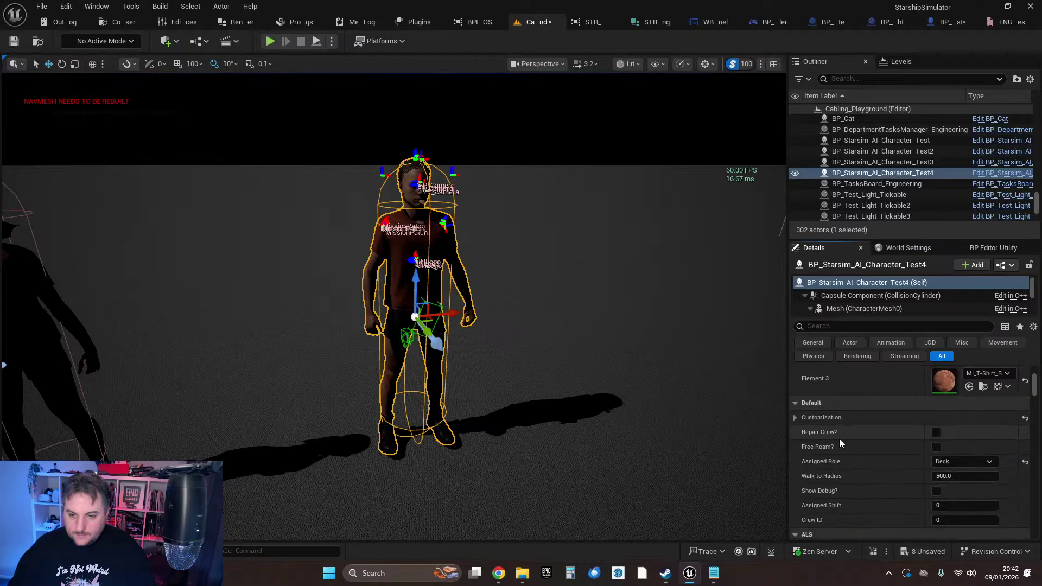
{"action": "left_click", "coordinate": [806, 422]}
{"action": "scroll", "coordinate": [928, 453], "scroll_direction": "down", "scroll_amount": 1}
{"action": "left_click", "coordinate": [947, 459]}
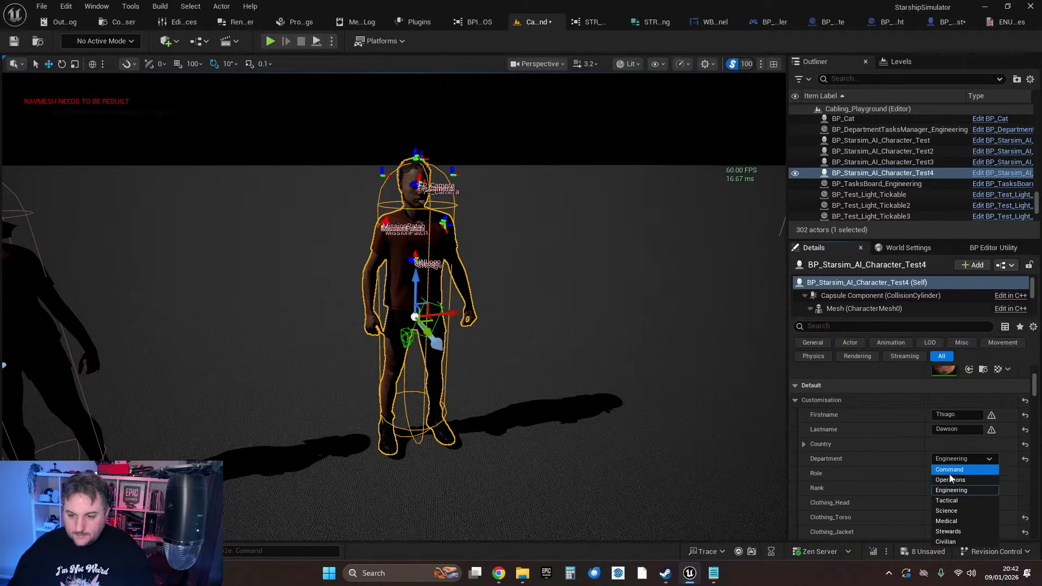
{"action": "left_click", "coordinate": [950, 480]}
- Deselect the character and inspect its uniform up close in the viewport
{"action": "mouse_move", "coordinate": [498, 313]}
{"action": "right_mouse_down"}
{"action": "mouse_move", "coordinate": [509, 319]}
{"action": "mouse_move", "coordinate": [496, 318]}
{"action": "right_mouse_up"}
{"action": "key", "text": "w"}
{"action": "mouse_move", "coordinate": [541, 360]}
{"action": "right_mouse_down"}
{"action": "mouse_move", "coordinate": [553, 360]}
{"action": "mouse_move", "coordinate": [532, 360]}
{"action": "right_mouse_up"}
{"action": "key", "text": "Escape"}
{"action": "key", "text": "s"}
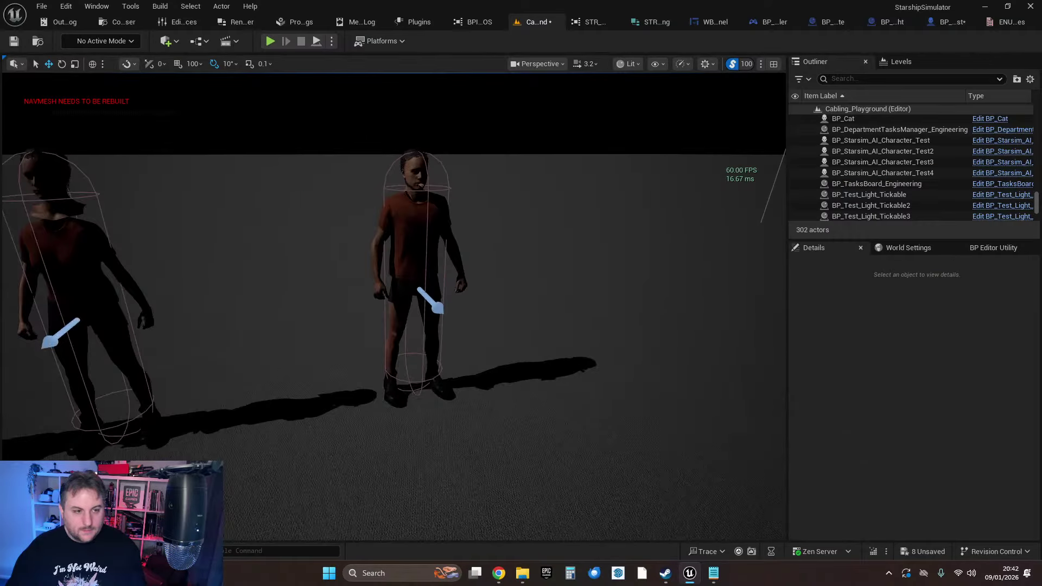
{"action": "left_click_drag", "start_coordinate": [531, 360], "coordinate": [530, 309]}
{"action": "right_click_drag", "start_coordinate": [531, 310], "coordinate": [488, 337]}
{"action": "key", "text": "s"}
{"action": "key", "text": "w"}
{"action": "key", "text": "s"}
{"action": "key", "text": "w"}
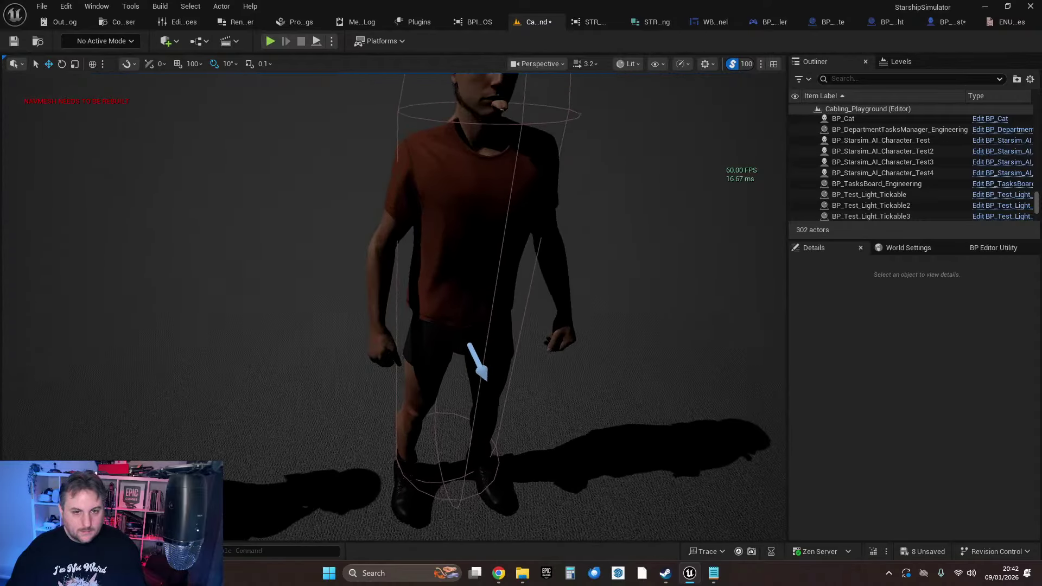
- Reselect BP_Starsim_AI_Character_Test4 and review its Customisation settings, including department, clothing and body options, against its appearance in the level
{"action": "left_click", "coordinate": [472, 230]}
{"action": "scroll", "coordinate": [884, 448], "scroll_direction": "down", "scroll_amount": 5}
{"action": "scroll", "coordinate": [881, 450], "scroll_direction": "down", "scroll_amount": 10}
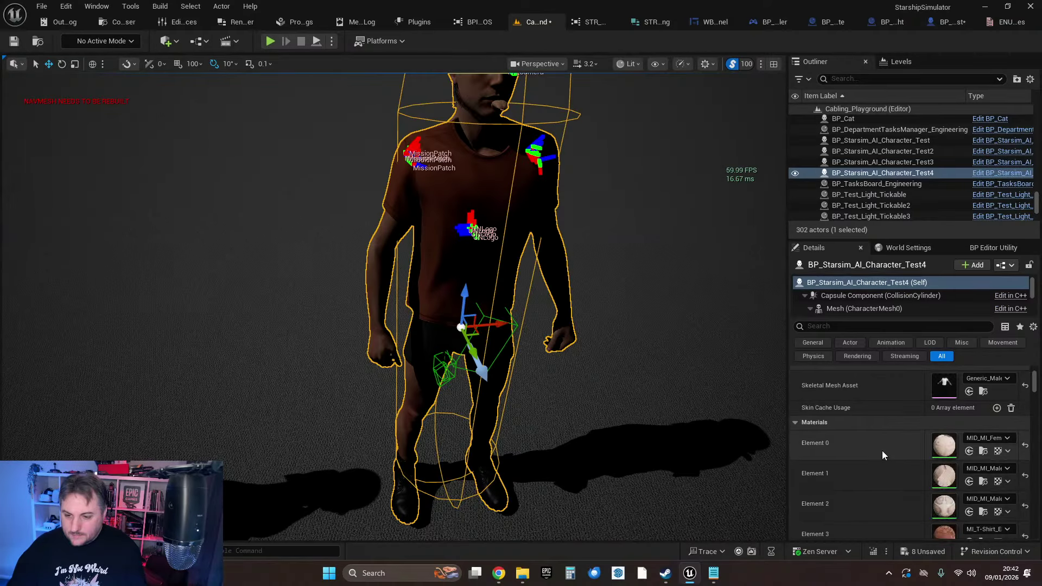
{"action": "scroll", "coordinate": [878, 454], "scroll_direction": "down", "scroll_amount": 2}
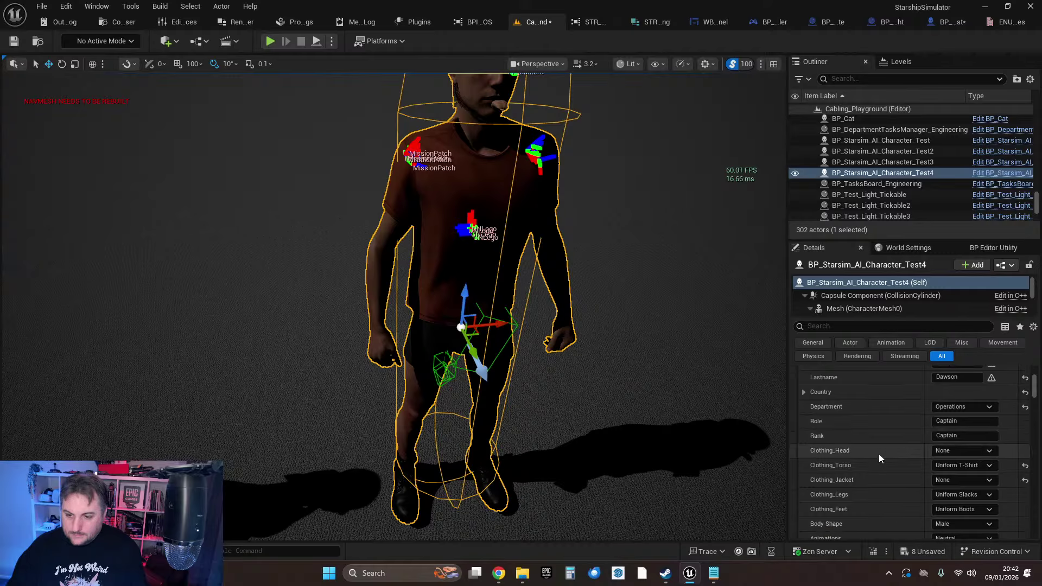
{"action": "scroll", "coordinate": [878, 454], "scroll_direction": "down", "scroll_amount": 4}
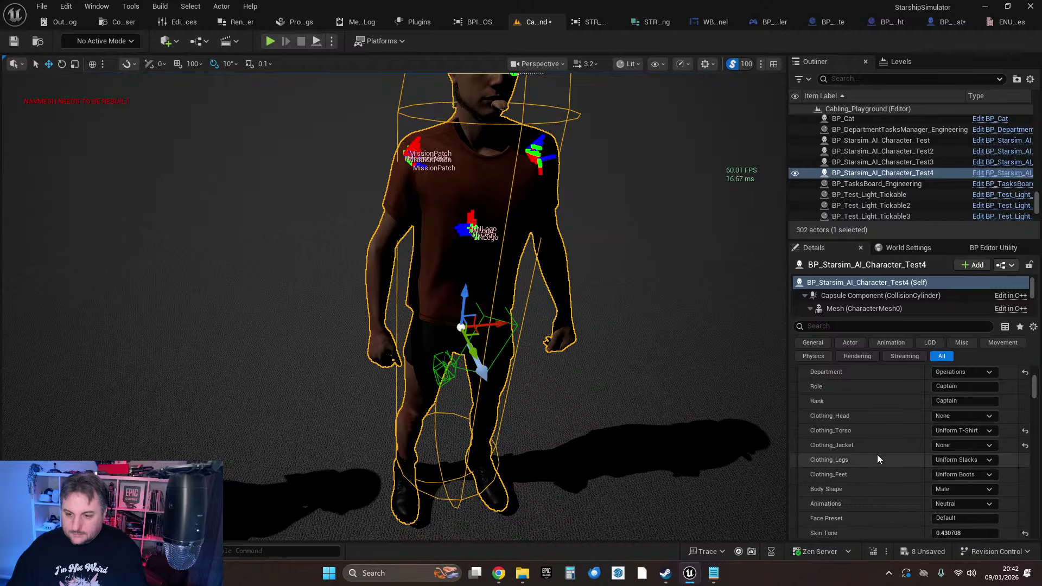
{"action": "scroll", "coordinate": [496, 319], "scroll_direction": "down", "scroll_amount": 1}
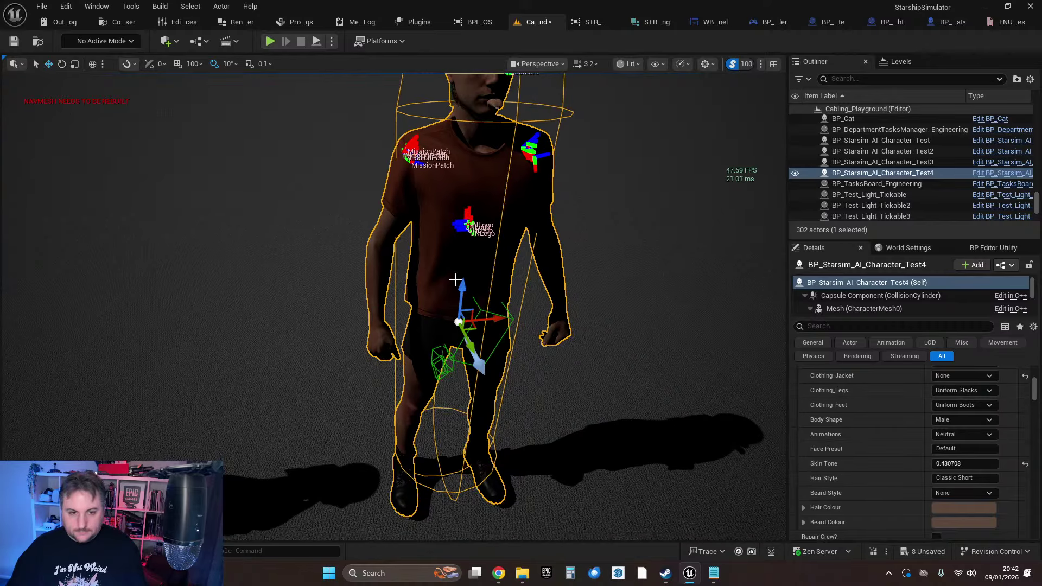
{"action": "left_click_drag", "start_coordinate": [495, 318], "coordinate": [487, 319]}
{"action": "key", "text": "s"}
{"action": "mouse_move", "coordinate": [488, 319]}
{"action": "right_mouse_down"}
{"action": "mouse_move", "coordinate": [496, 326]}
{"action": "mouse_move", "coordinate": [490, 309]}
{"action": "mouse_move", "coordinate": [461, 324]}
{"action": "mouse_move", "coordinate": [482, 325]}
{"action": "mouse_move", "coordinate": [483, 314]}
{"action": "right_mouse_up"}
{"action": "key", "text": "w"}
{"action": "key", "text": "w"}
{"action": "right_click_drag", "start_coordinate": [625, 323], "coordinate": [629, 311]}
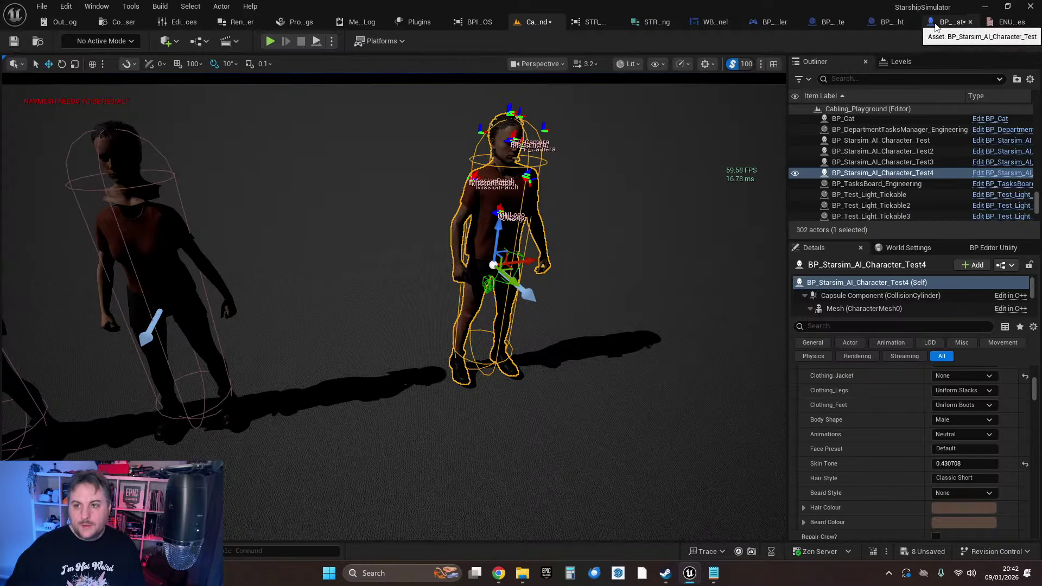
- Place a getter for the Assigned Role variable in the BP_Starsim_AI_Character_Test event graph, above the On Shift? branch
{"action": "left_click", "coordinate": [936, 22]}
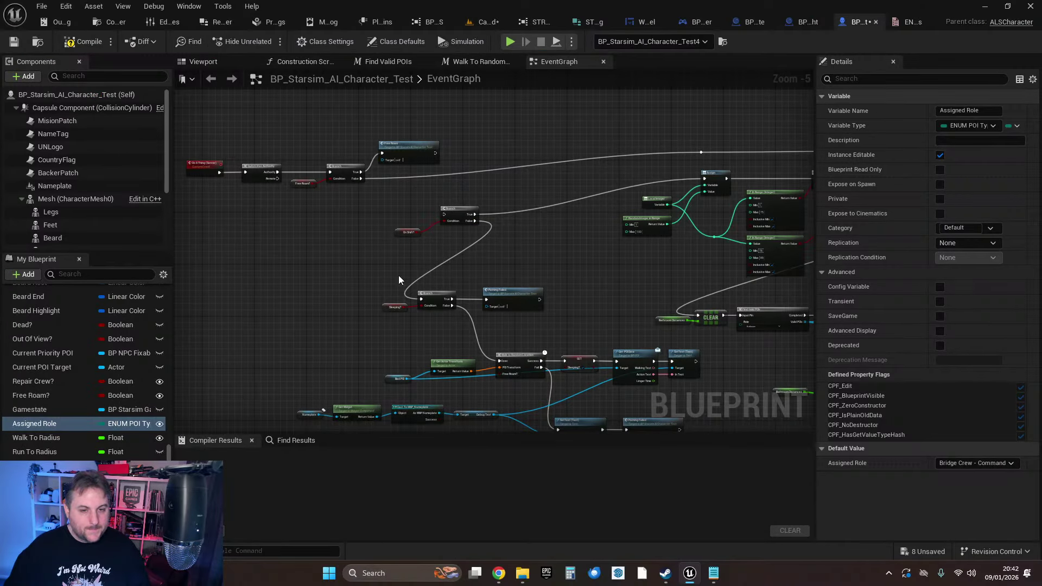
{"action": "left_click_drag", "start_coordinate": [44, 426], "coordinate": [562, 139]}
{"action": "left_click", "coordinate": [331, 243]}
{"action": "scroll", "coordinate": [556, 134], "scroll_direction": "up", "scroll_amount": 4}
{"action": "scroll", "coordinate": [573, 146], "scroll_direction": "down", "scroll_amount": 3}
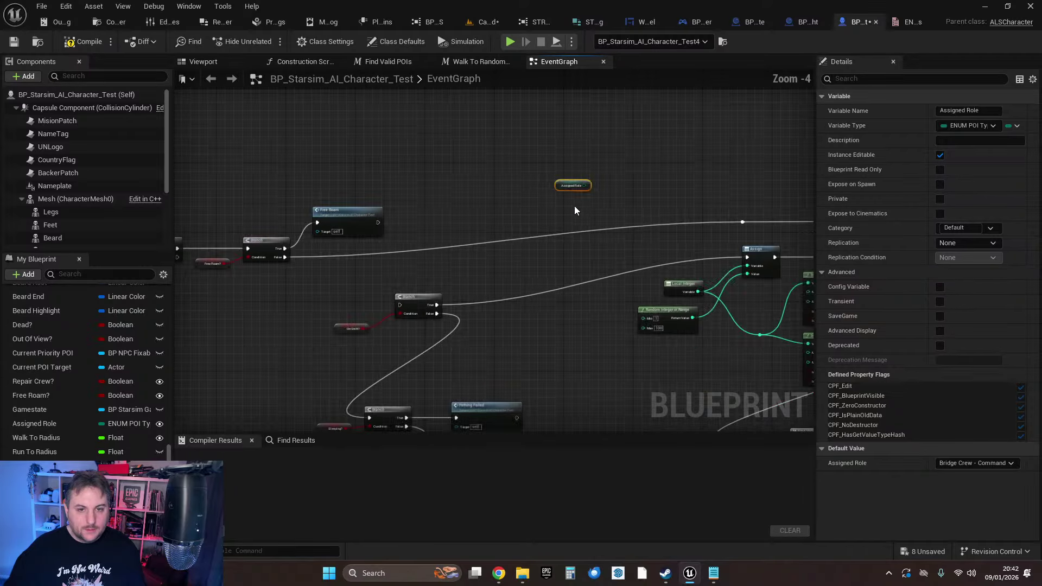
{"action": "left_click_drag", "start_coordinate": [504, 156], "coordinate": [565, 230]}
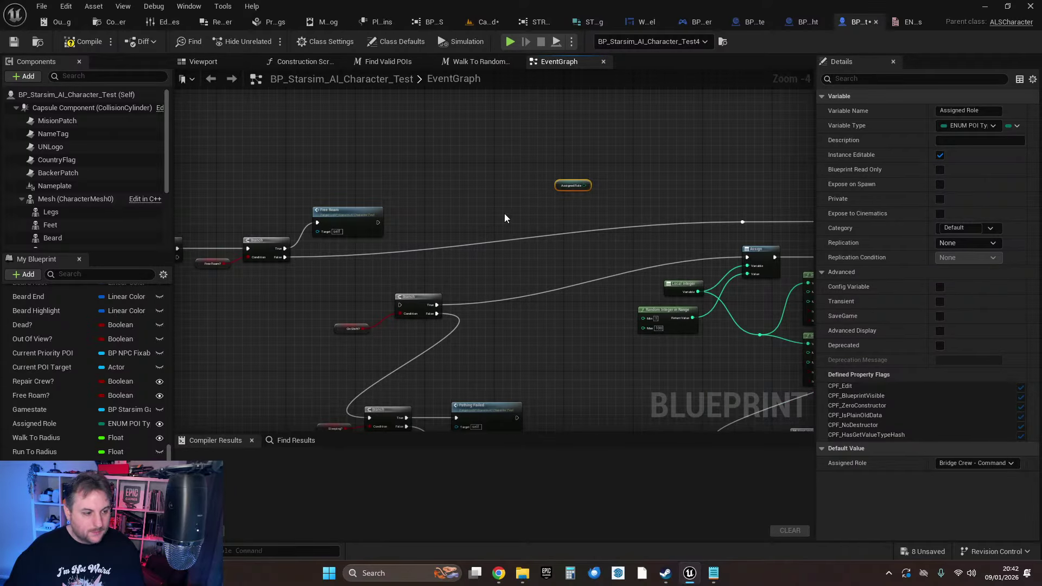
{"action": "right_click_drag", "start_coordinate": [431, 224], "coordinate": [591, 215]}
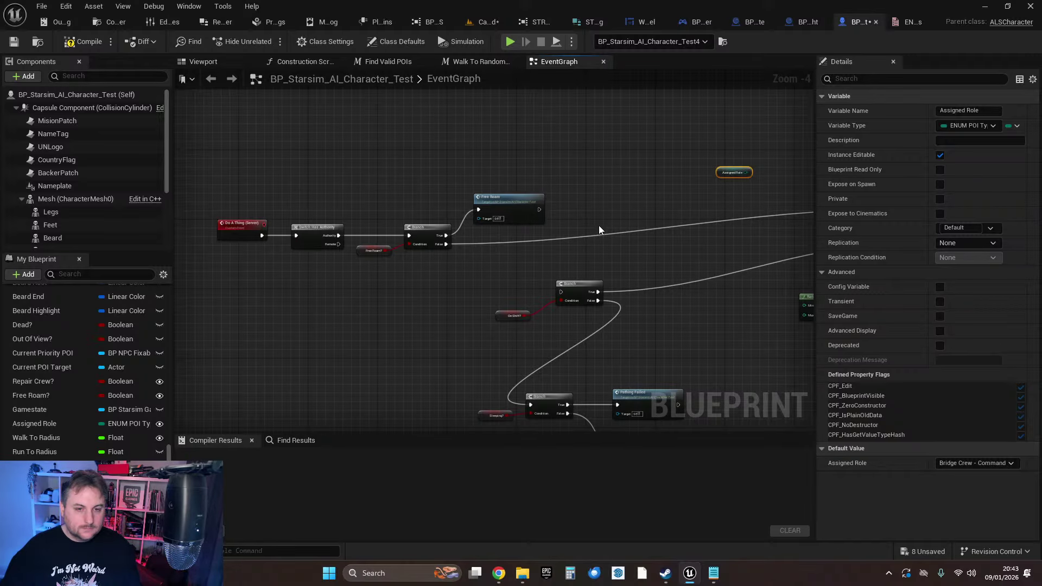
{"action": "right_click_drag", "start_coordinate": [624, 233], "coordinate": [561, 211]}
{"action": "scroll", "coordinate": [600, 172], "scroll_direction": "up", "scroll_amount": 2}
- Try routing the Free Roam? branch's False output through a Switch on ENUM_POI_Types driven by Assigned Role, and delete the switch
{"action": "left_click_drag", "start_coordinate": [672, 146], "coordinate": [673, 173]}
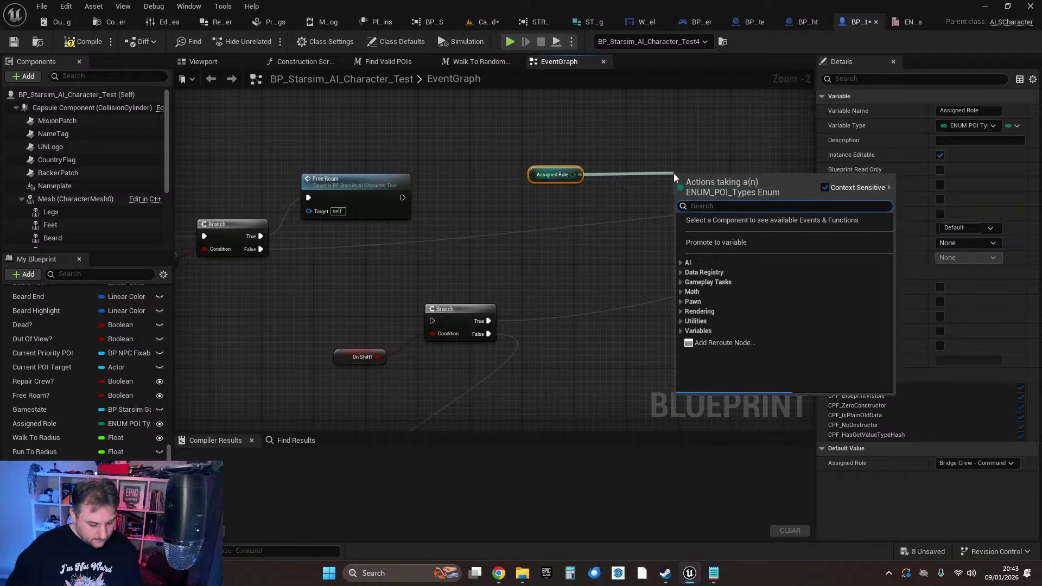
{"action": "type", "text": "switch"}
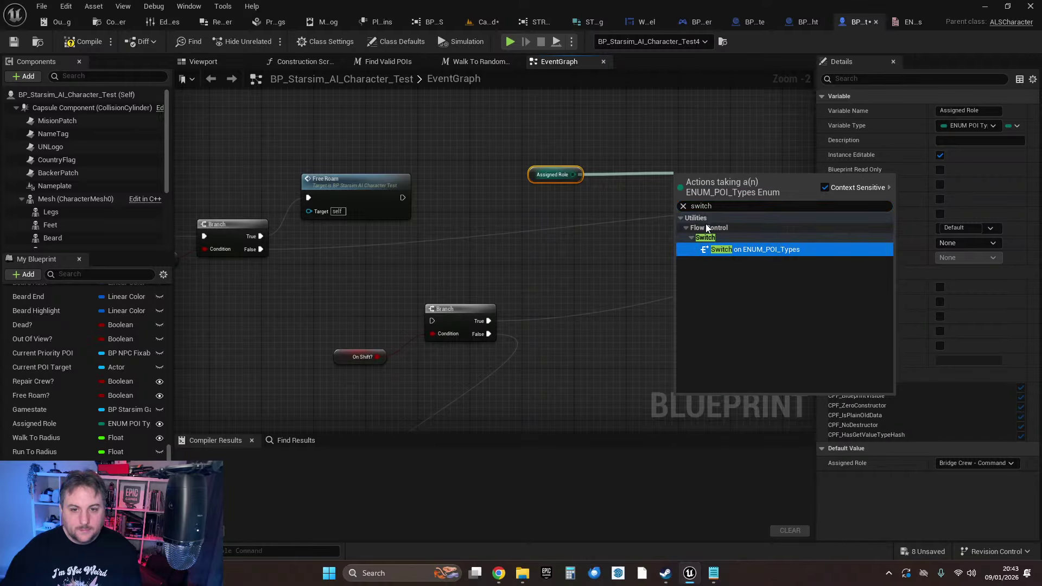
{"action": "left_click", "coordinate": [729, 249]}
{"action": "left_click_drag", "start_coordinate": [260, 249], "coordinate": [596, 237]}
{"action": "left_click_drag", "start_coordinate": [546, 180], "coordinate": [520, 181]}
{"action": "right_click_drag", "start_coordinate": [665, 205], "coordinate": [520, 197]}
{"action": "scroll", "coordinate": [517, 217], "scroll_direction": "down", "scroll_amount": 1}
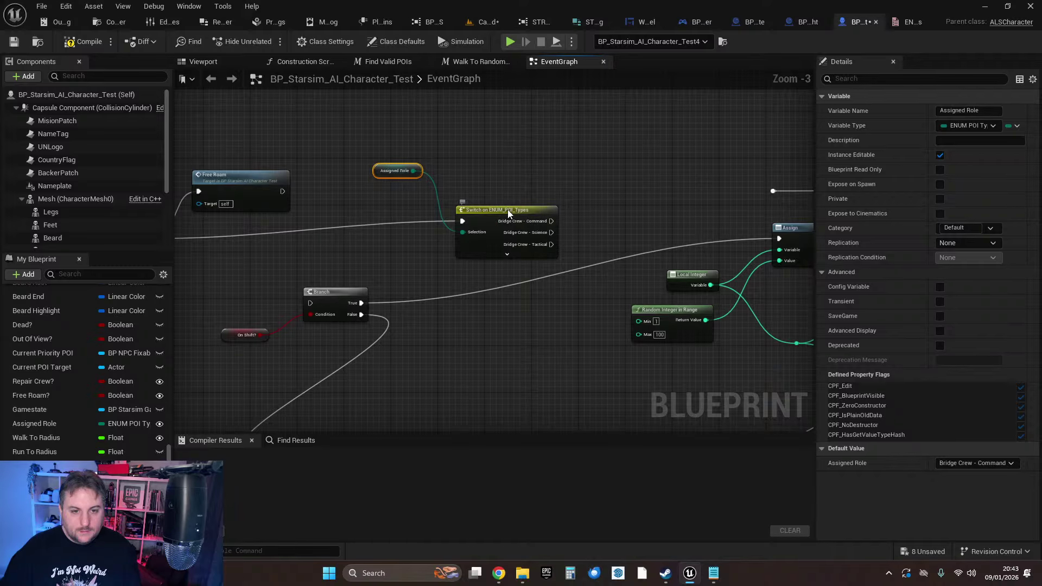
{"action": "left_click_drag", "start_coordinate": [508, 211], "coordinate": [519, 218]}
{"action": "right_click_drag", "start_coordinate": [484, 189], "coordinate": [594, 205]}
{"action": "left_click_drag", "start_coordinate": [593, 204], "coordinate": [637, 284]}
{"action": "key", "text": "Delete"}
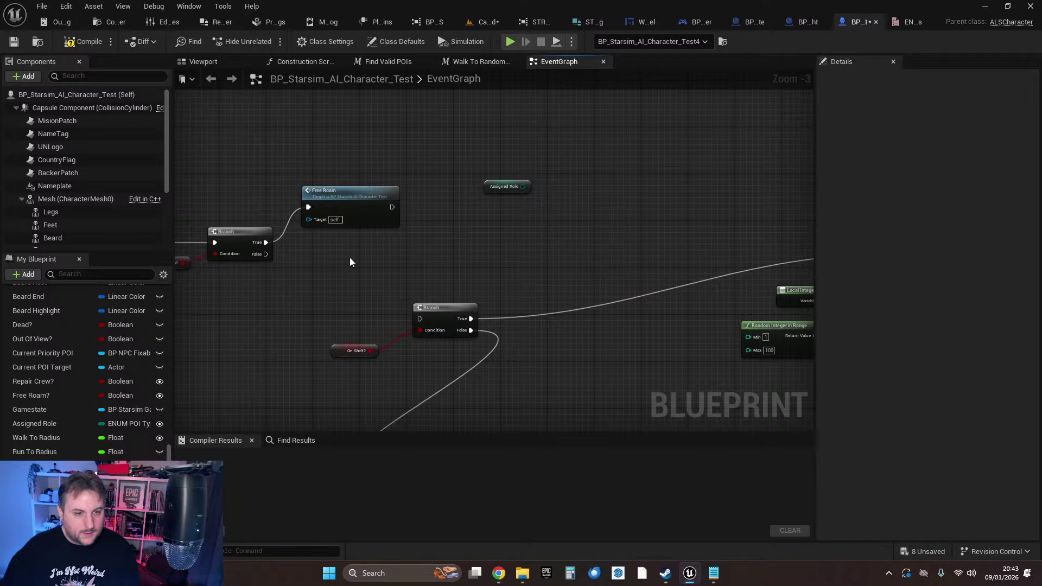
- Try comparing Assigned Role with the generic Equal (==) operator node, and delete that node
{"action": "left_click_drag", "start_coordinate": [521, 187], "coordinate": [575, 234]}
{"action": "type", "text": "=="}
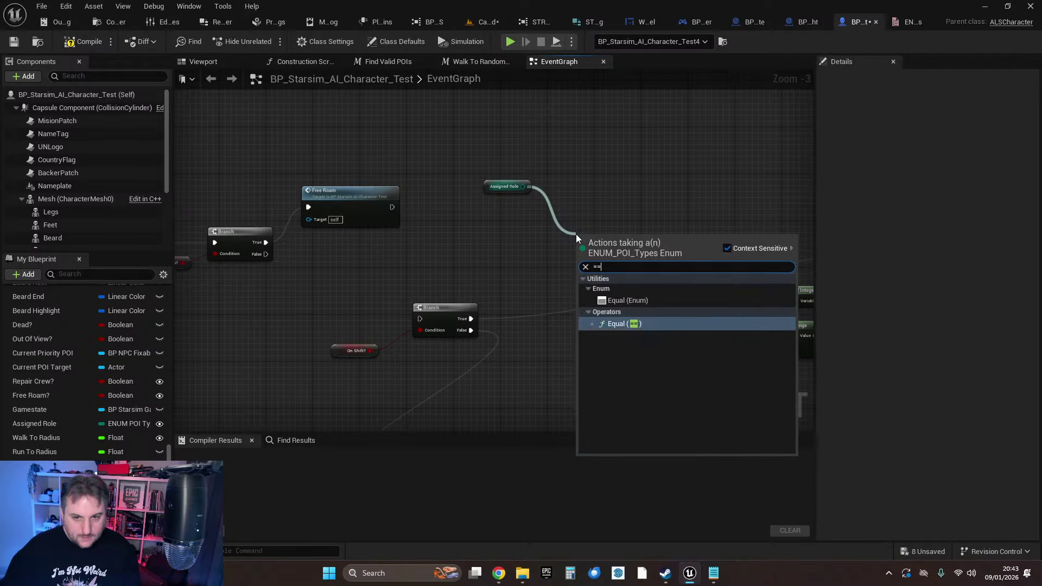
{"action": "left_click", "coordinate": [620, 325]}
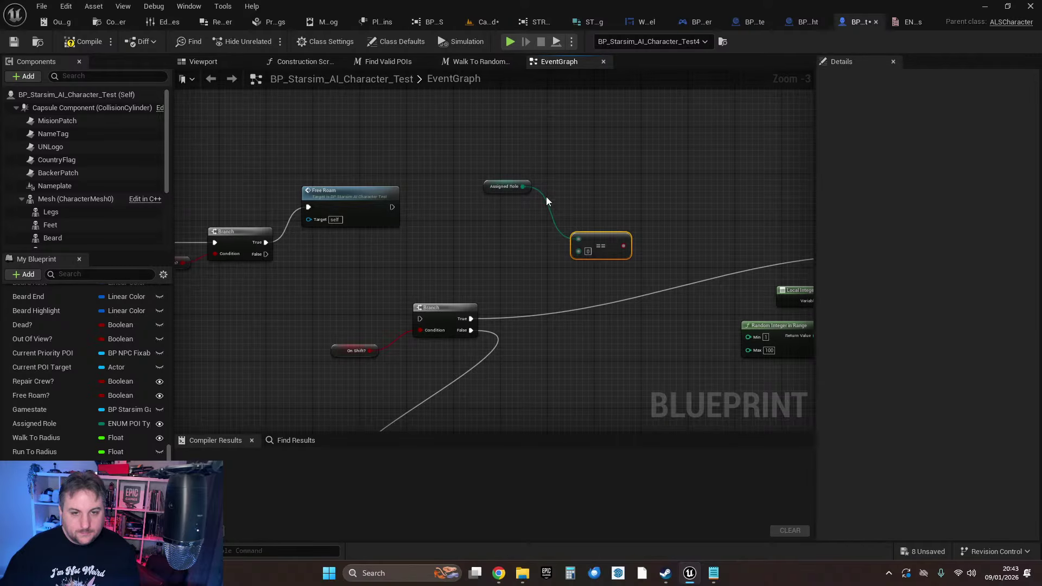
{"action": "key", "text": "Delete"}
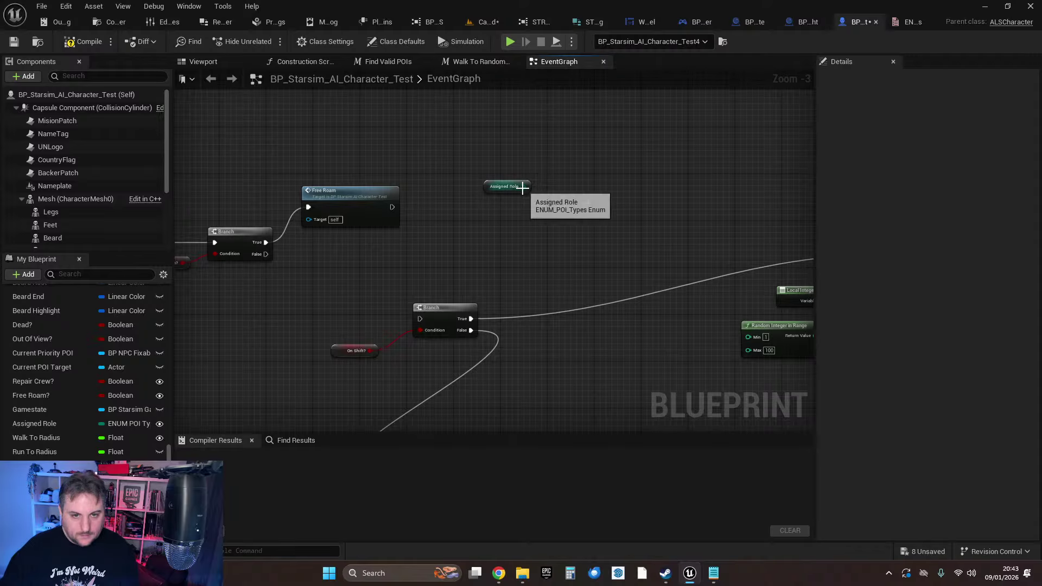
- Add an Equal (Enum) node fed by Assigned Role and set its comparison value to Deck
{"action": "left_click_drag", "start_coordinate": [522, 186], "coordinate": [582, 249]}
{"action": "left_click", "coordinate": [631, 314]}
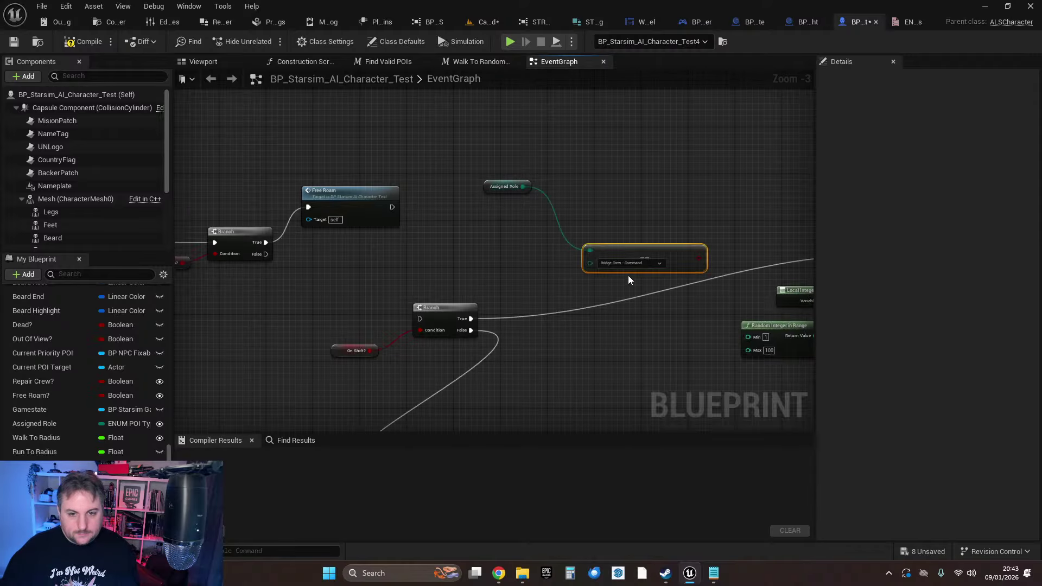
{"action": "left_click", "coordinate": [629, 263]}
{"action": "left_click_drag", "start_coordinate": [695, 311], "coordinate": [691, 412]}
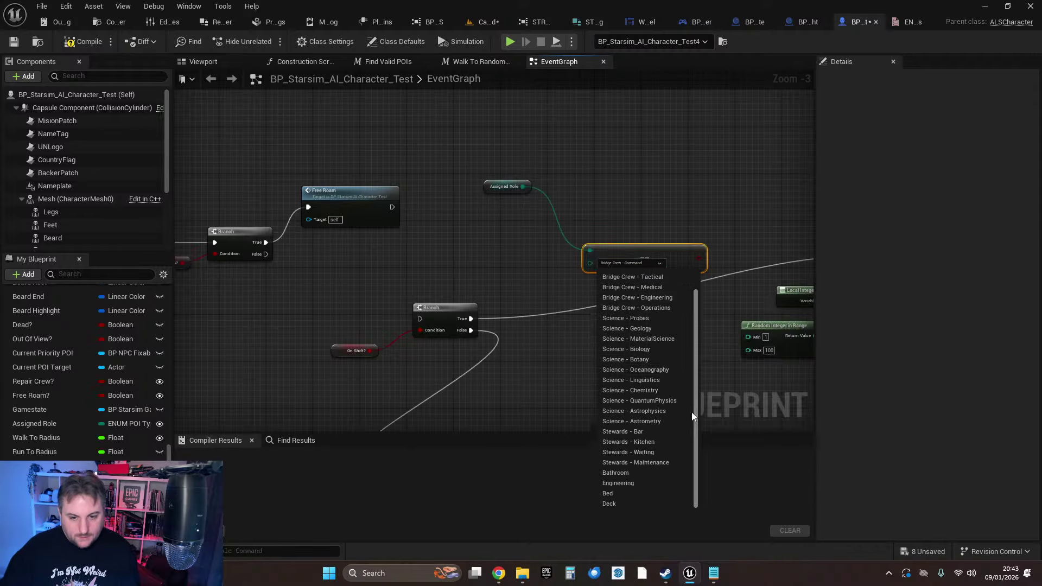
{"action": "left_click", "coordinate": [607, 502]}
{"action": "left_click_drag", "start_coordinate": [635, 251], "coordinate": [576, 227]}
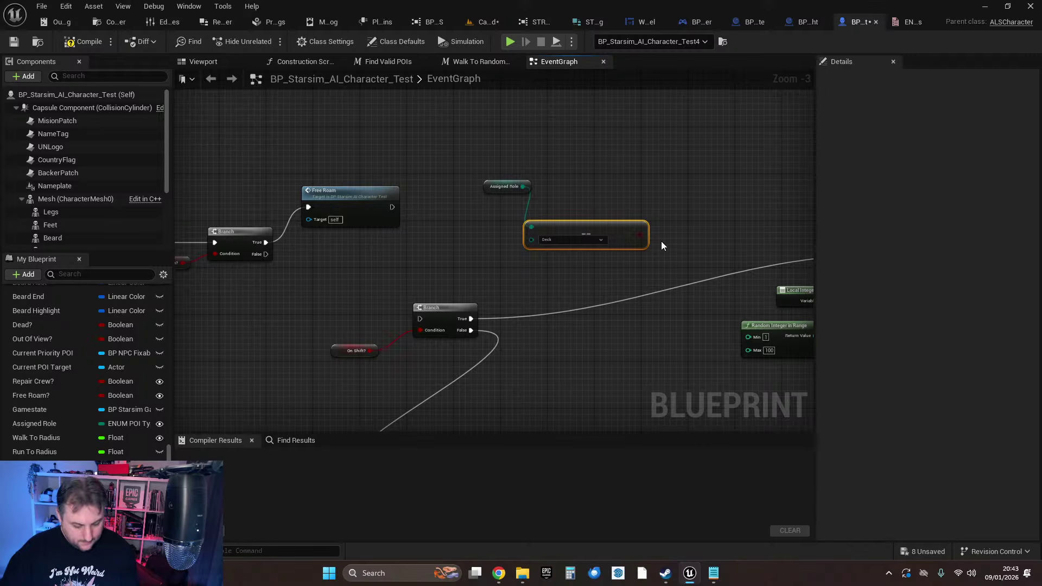
- Add a Branch conditioned on the Deck comparison, inserting it between the Free Roam? branch's False output and the existing reroute node
{"action": "left_click", "coordinate": [679, 228]}
{"action": "left_click_drag", "start_coordinate": [640, 234], "coordinate": [685, 254]}
{"action": "left_click_drag", "start_coordinate": [265, 254], "coordinate": [685, 253]}
{"action": "left_click_drag", "start_coordinate": [491, 167], "coordinate": [613, 216]}
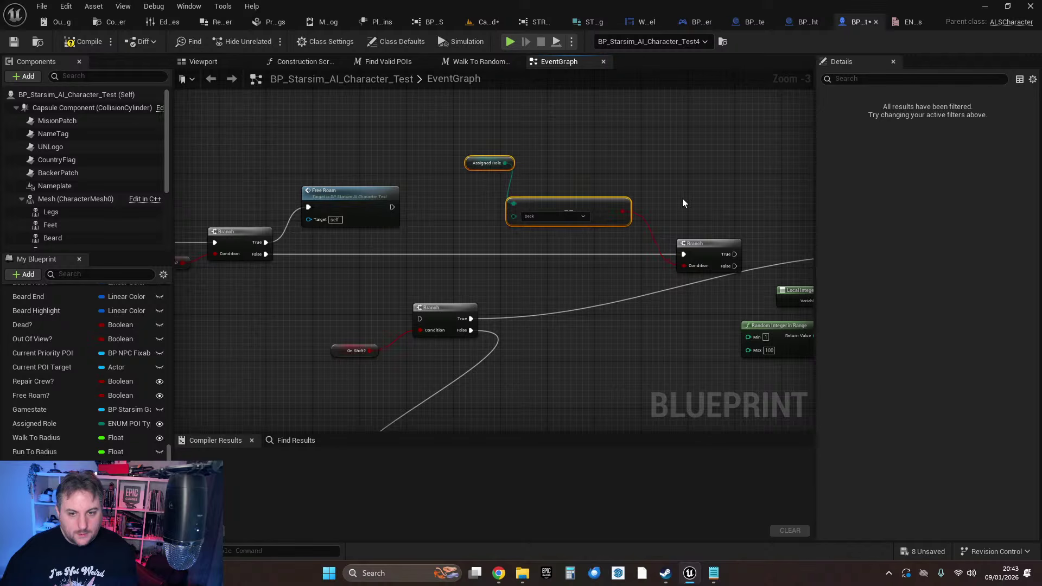
{"action": "right_click_drag", "start_coordinate": [795, 239], "coordinate": [519, 237]}
{"action": "left_click_drag", "start_coordinate": [459, 253], "coordinate": [600, 216]}
{"action": "right_click_drag", "start_coordinate": [565, 248], "coordinate": [624, 259]}
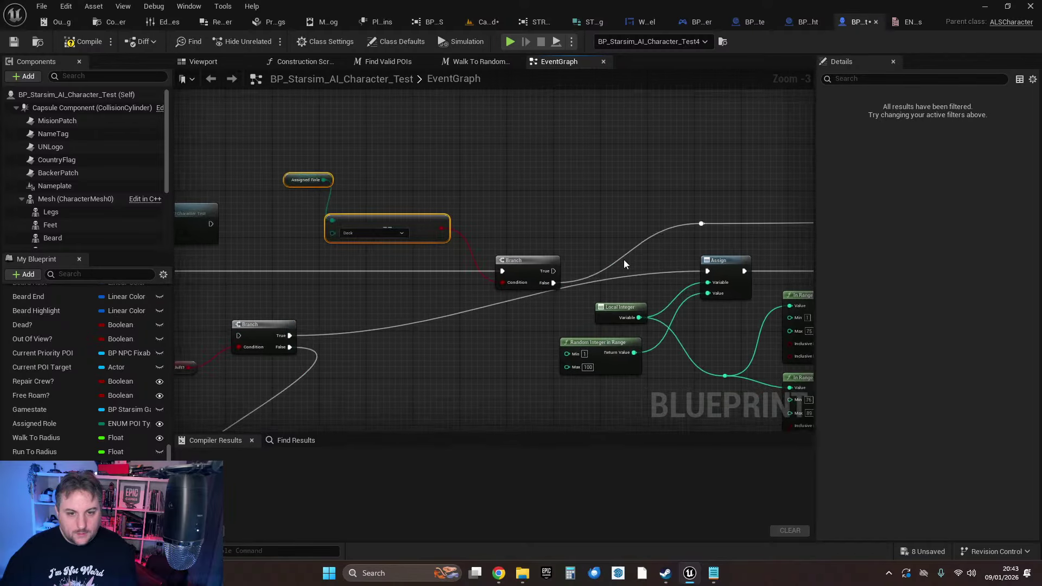
- Move the On Shift? variable and its branch farther below the new Deck role branch
{"action": "scroll", "coordinate": [624, 258], "scroll_direction": "down", "scroll_amount": 2}
{"action": "left_click_drag", "start_coordinate": [428, 180], "coordinate": [559, 276]}
{"action": "left_click", "coordinate": [528, 232]}
{"action": "scroll", "coordinate": [525, 233], "scroll_direction": "up", "scroll_amount": 1}
{"action": "scroll", "coordinate": [442, 314], "scroll_direction": "down", "scroll_amount": 1}
{"action": "right_click_drag", "start_coordinate": [442, 315], "coordinate": [481, 258]}
{"action": "scroll", "coordinate": [447, 296], "scroll_direction": "down", "scroll_amount": 1}
{"action": "left_click_drag", "start_coordinate": [366, 273], "coordinate": [478, 295]}
{"action": "scroll", "coordinate": [488, 241], "scroll_direction": "up", "scroll_amount": 3}
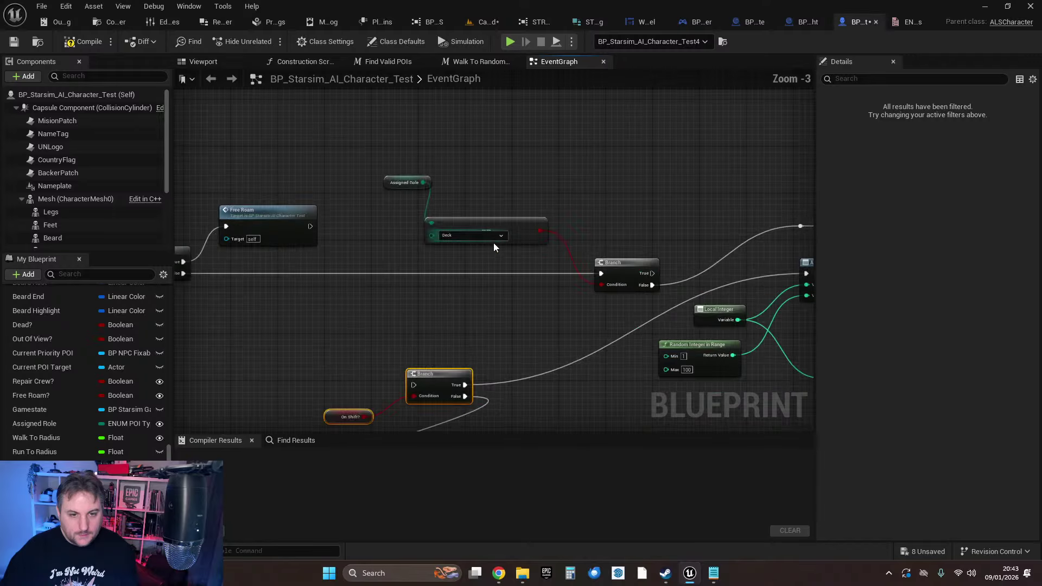
- Tidy the Deck check by moving its branch closer to the Free Roam? branch and placing Assigned Role and the comparison below the wire
{"action": "scroll", "coordinate": [428, 199], "scroll_direction": "down", "scroll_amount": 2}
{"action": "left_click_drag", "start_coordinate": [419, 180], "coordinate": [460, 216]}
{"action": "left_click_drag", "start_coordinate": [461, 213], "coordinate": [257, 280]}
{"action": "left_click_drag", "start_coordinate": [531, 232], "coordinate": [407, 230]}
{"action": "scroll", "coordinate": [398, 255], "scroll_direction": "up", "scroll_amount": 4}
{"action": "left_click_drag", "start_coordinate": [265, 255], "coordinate": [595, 256]}
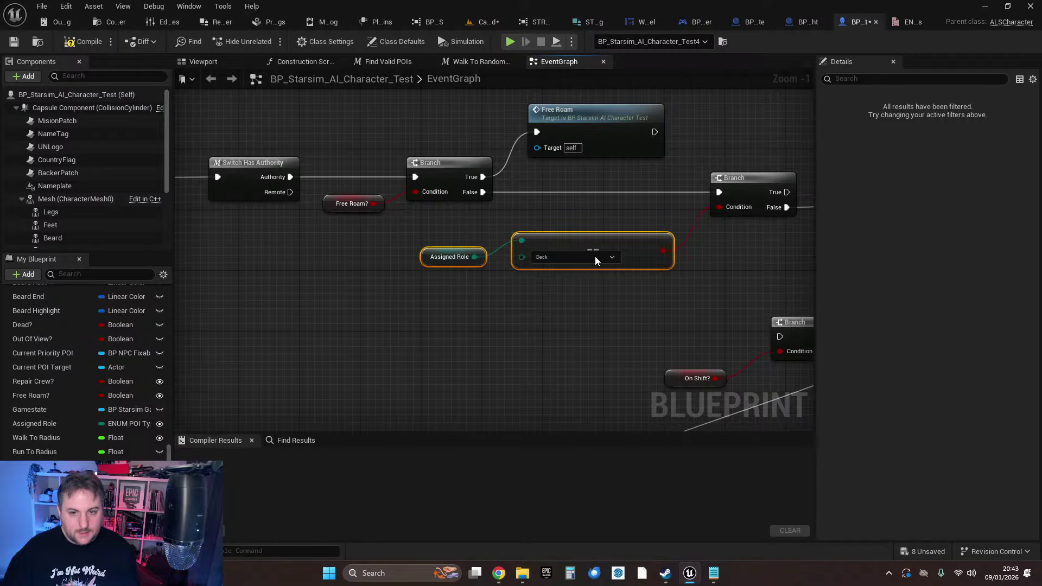
- Examine the existing shift, POI and department task logic, from the On Shift? branch through the Main NPC Logic section
{"action": "scroll", "coordinate": [602, 271], "scroll_direction": "down", "scroll_amount": 7}
{"action": "right_click_drag", "start_coordinate": [597, 282], "coordinate": [611, 255]}
{"action": "scroll", "coordinate": [531, 268], "scroll_direction": "up", "scroll_amount": 3}
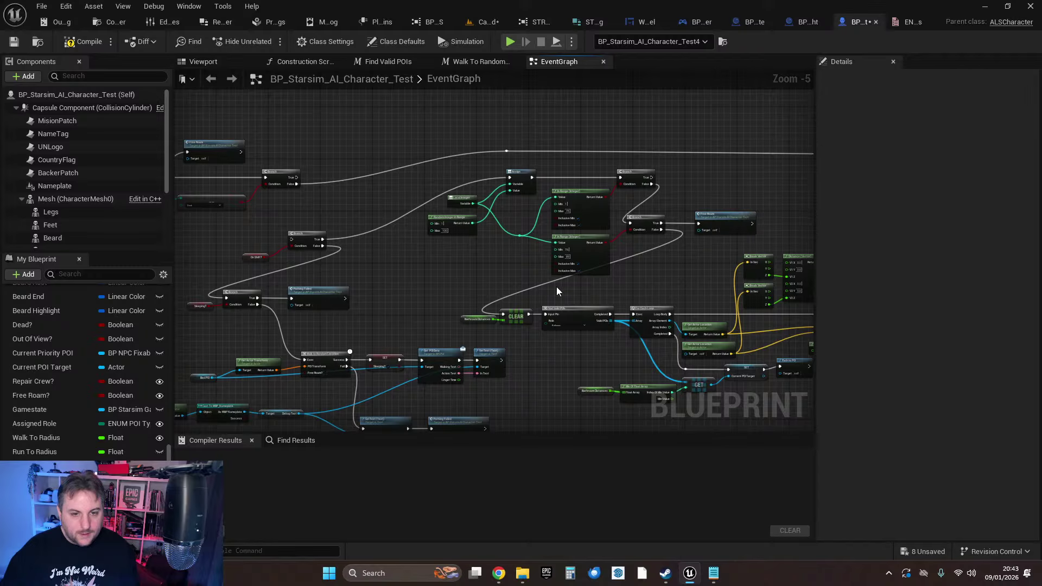
{"action": "scroll", "coordinate": [540, 268], "scroll_direction": "down", "scroll_amount": 2}
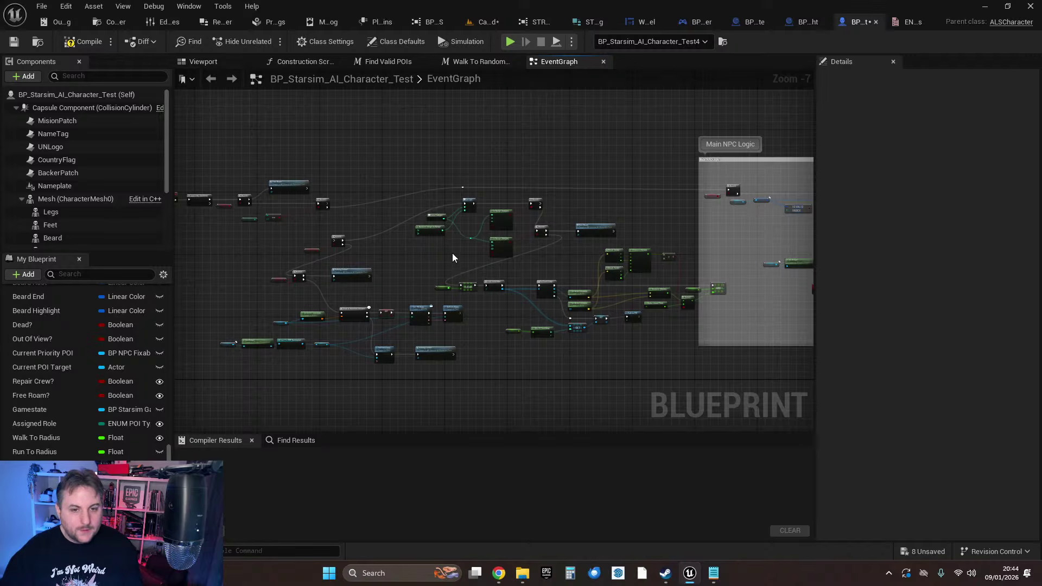
{"action": "right_click_drag", "start_coordinate": [419, 275], "coordinate": [386, 274]}
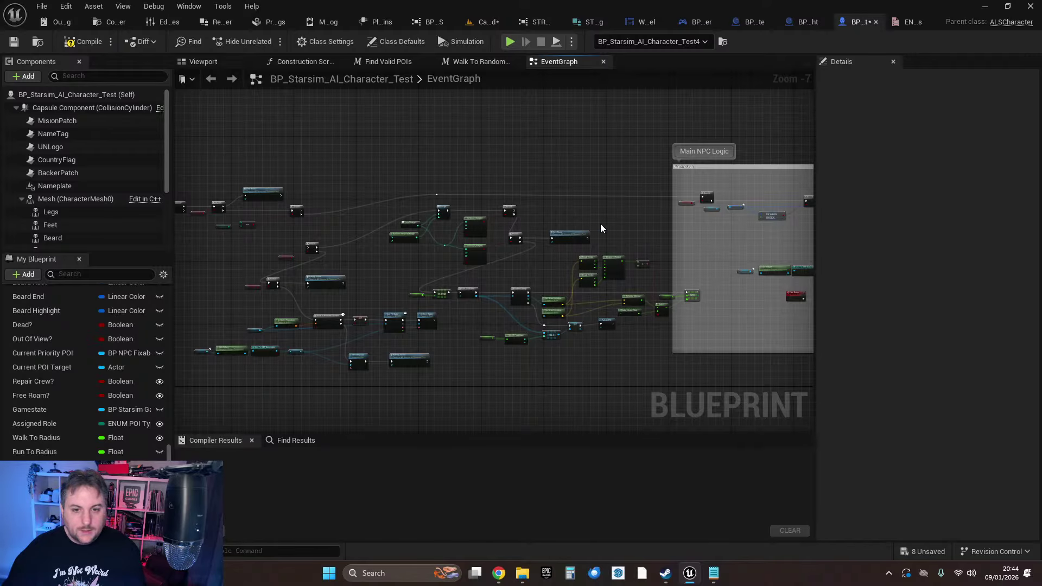
{"action": "right_click_drag", "start_coordinate": [600, 225], "coordinate": [174, 230]}
{"action": "scroll", "coordinate": [486, 219], "scroll_direction": "up", "scroll_amount": 3}
{"action": "scroll", "coordinate": [489, 220], "scroll_direction": "down", "scroll_amount": 1}
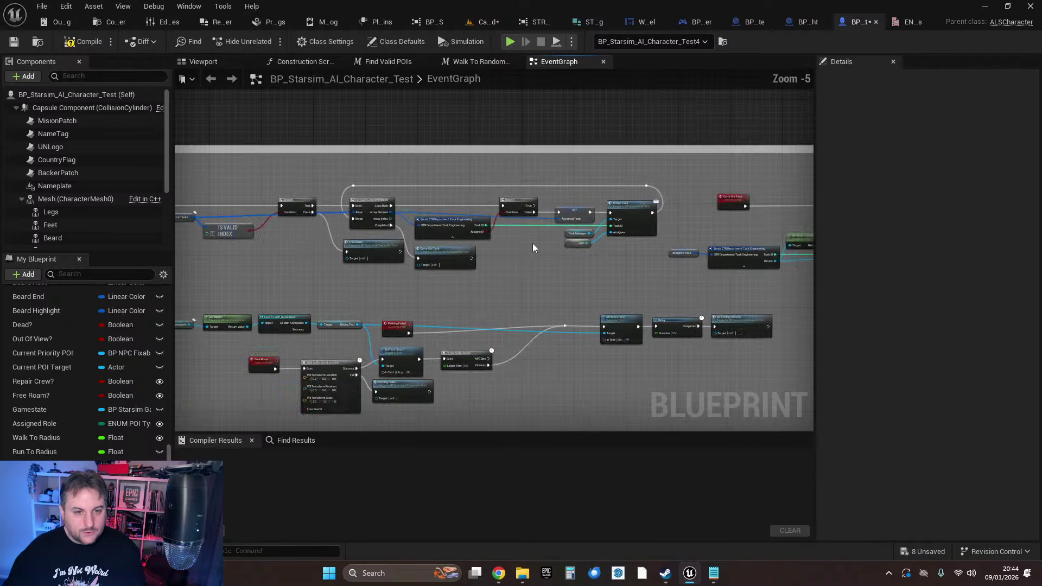
{"action": "right_click_drag", "start_coordinate": [267, 273], "coordinate": [667, 271]}
{"action": "right_click_drag", "start_coordinate": [393, 233], "coordinate": [721, 252]}
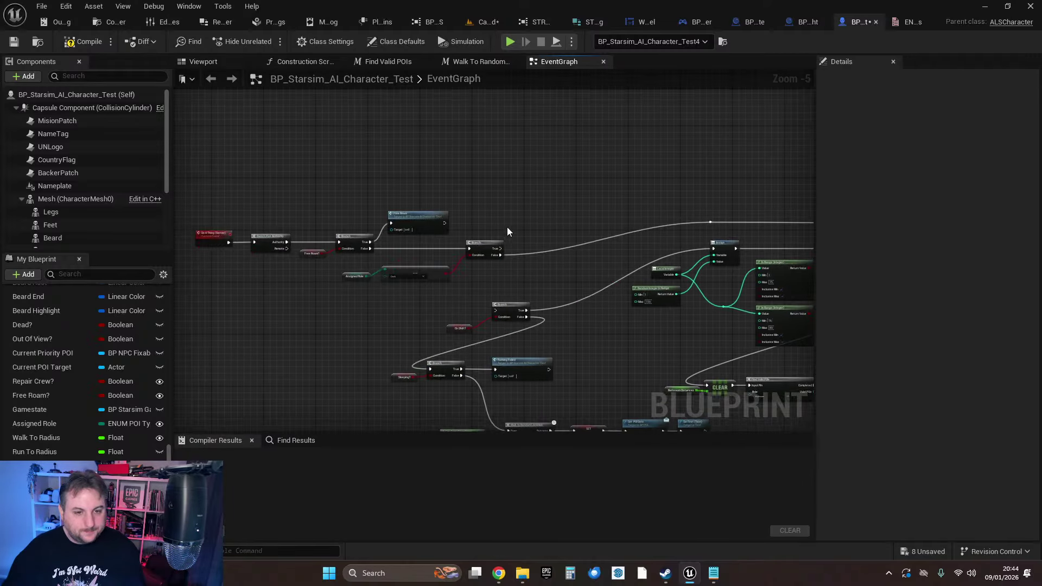
- Move the opening nodes, from the Free Roam? branch to the Deck check and its branch, farther up and left of the On Shift? branch
{"action": "scroll", "coordinate": [510, 226], "scroll_direction": "up", "scroll_amount": 3}
{"action": "scroll", "coordinate": [513, 238], "scroll_direction": "down", "scroll_amount": 1}
{"action": "scroll", "coordinate": [541, 197], "scroll_direction": "down", "scroll_amount": 1}
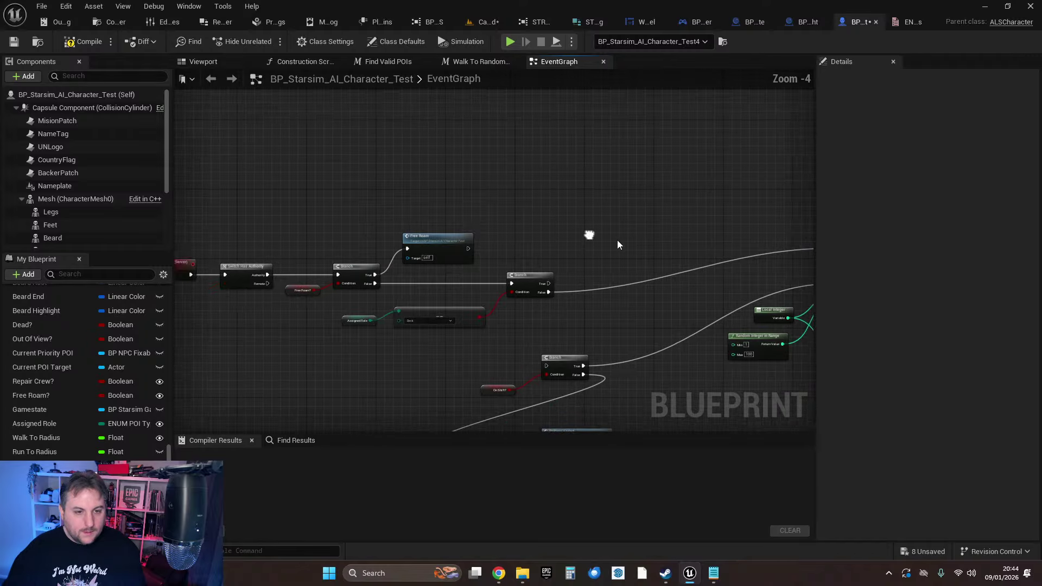
{"action": "scroll", "coordinate": [597, 237], "scroll_direction": "down", "scroll_amount": 1}
{"action": "left_click_drag", "start_coordinate": [279, 201], "coordinate": [477, 242]}
{"action": "left_click", "coordinate": [502, 207]}
{"action": "scroll", "coordinate": [559, 250], "scroll_direction": "up", "scroll_amount": 4}
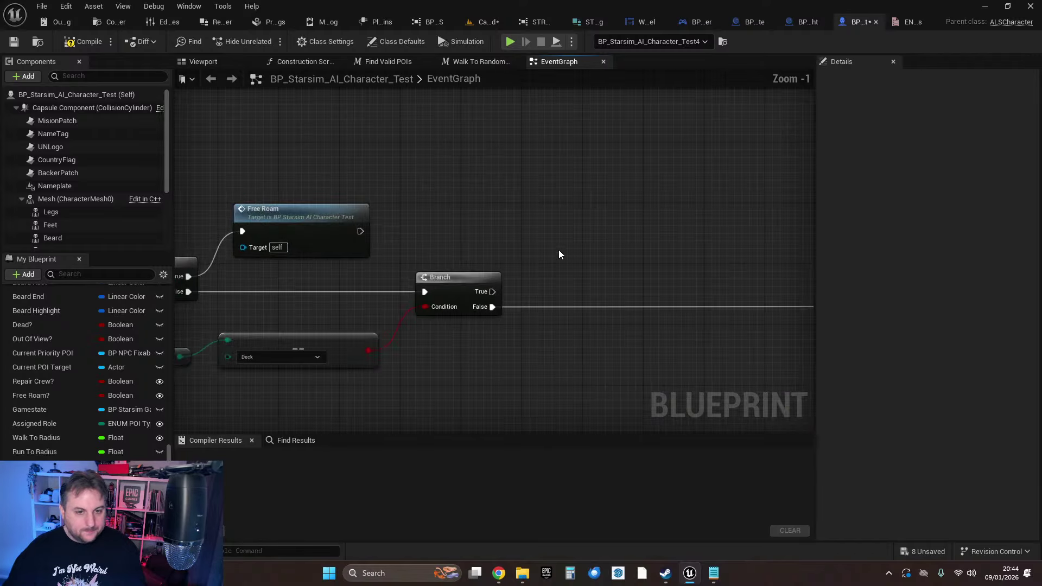
{"action": "right_click_drag", "start_coordinate": [558, 250], "coordinate": [482, 230]}
{"action": "scroll", "coordinate": [481, 230], "scroll_direction": "down", "scroll_amount": 1}
{"action": "scroll", "coordinate": [483, 237], "scroll_direction": "down", "scroll_amount": 1}
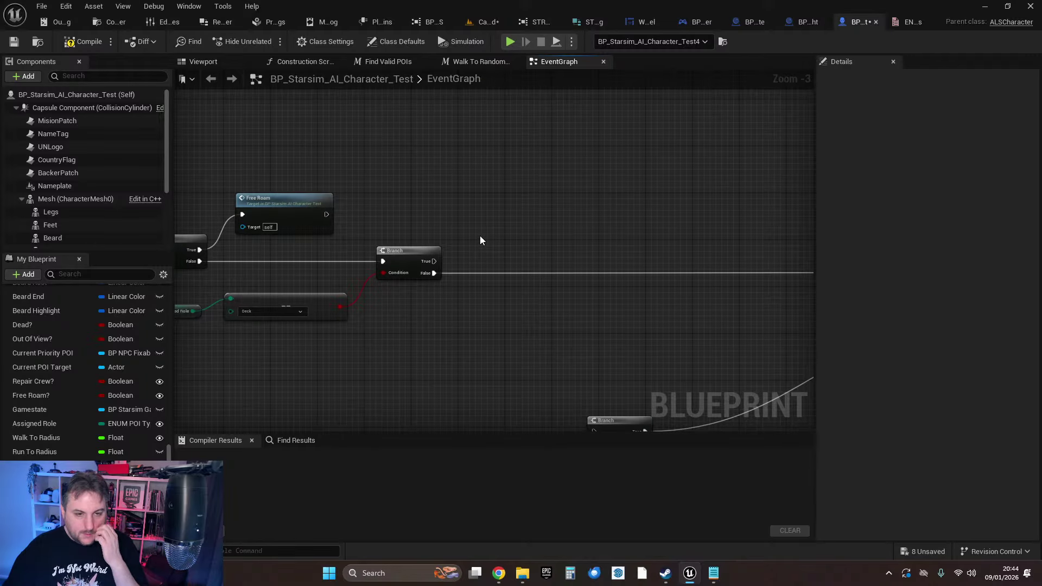
{"action": "right_click_drag", "start_coordinate": [467, 240], "coordinate": [500, 229]}
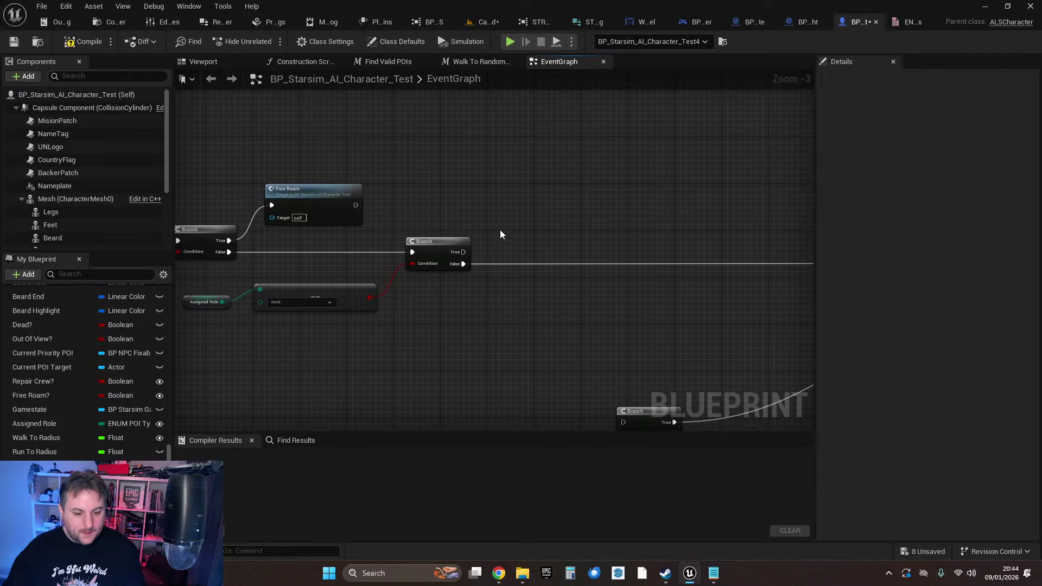